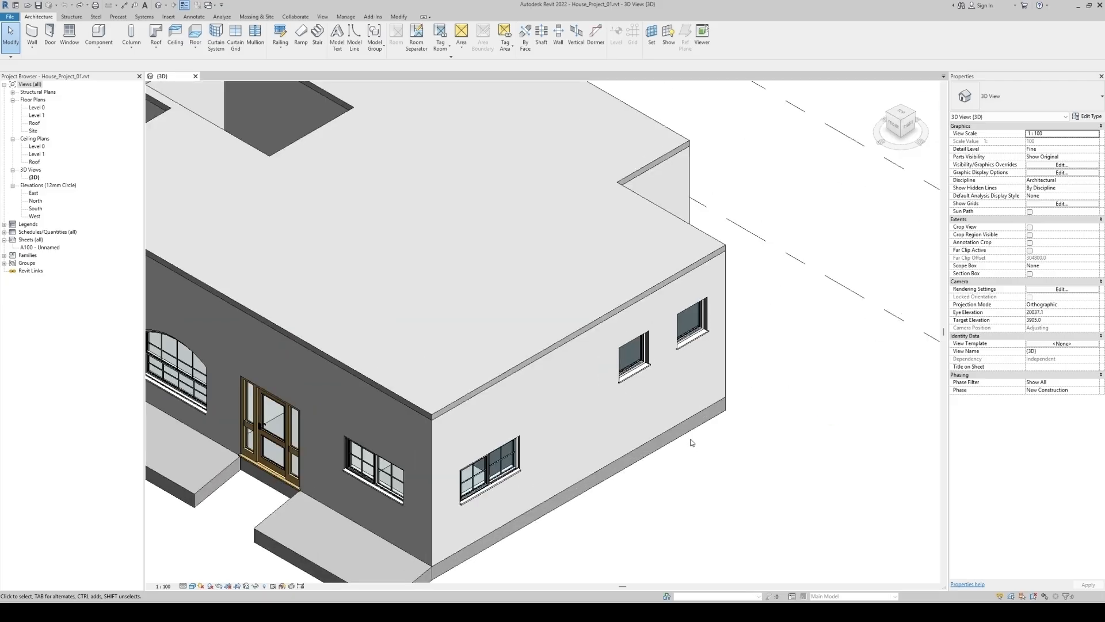
click(693, 429)
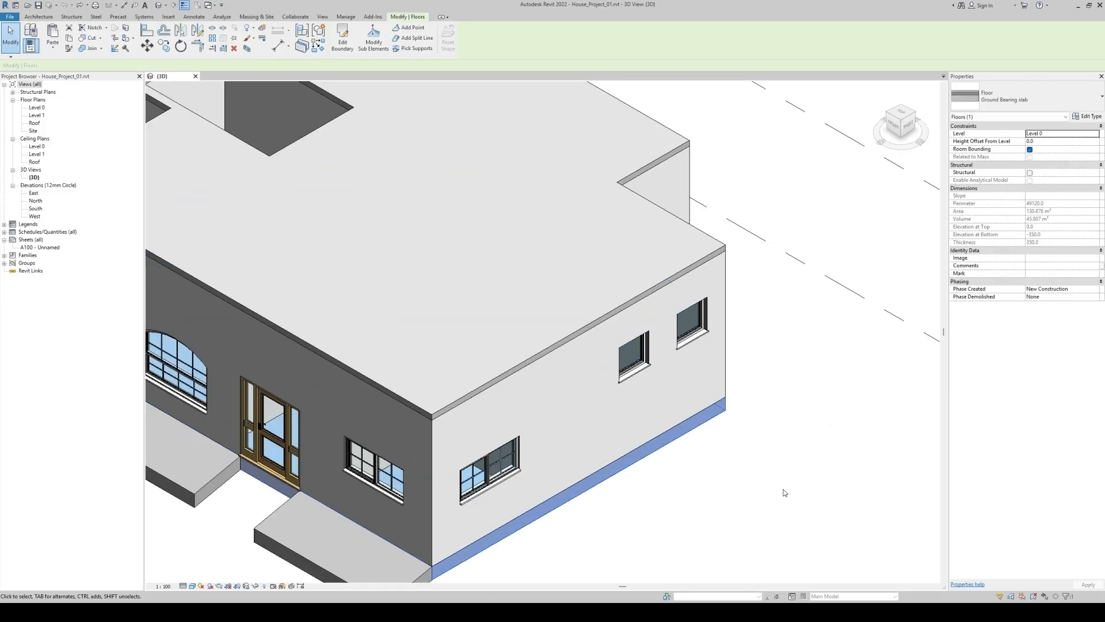
scroll(783, 492, down, 6)
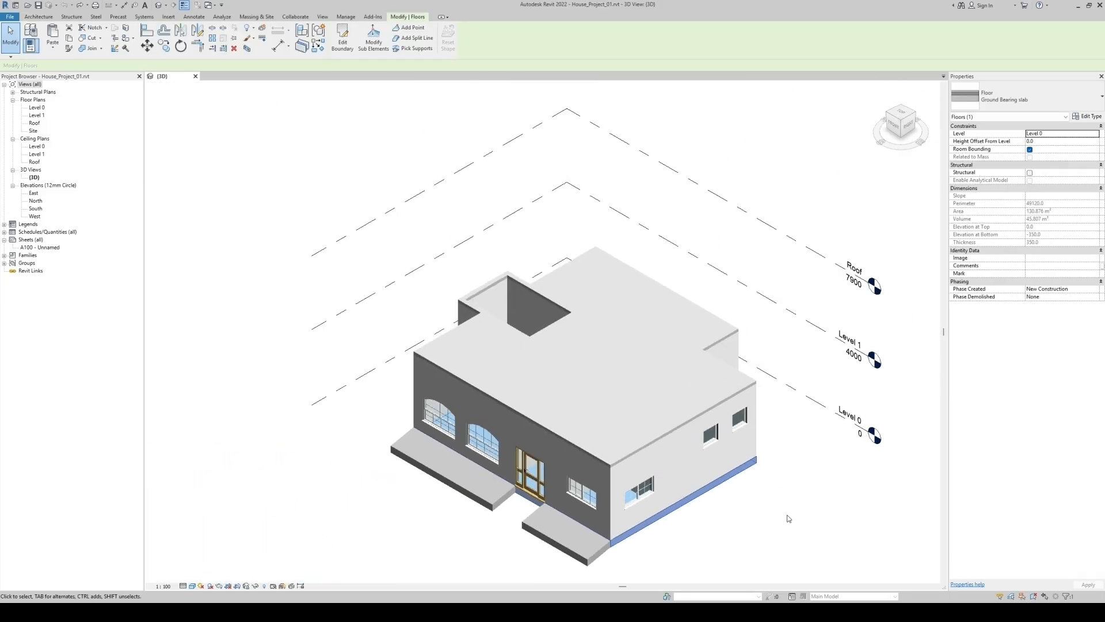
click(788, 519)
scroll(797, 509, up, 4)
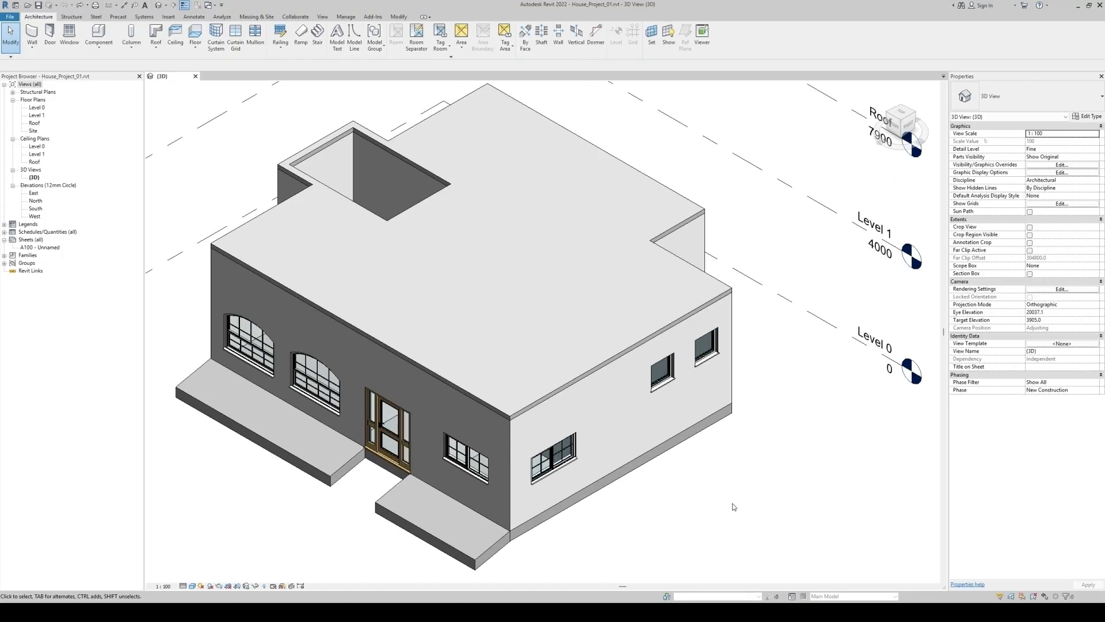
shift+middle_drag(734, 506, 757, 481)
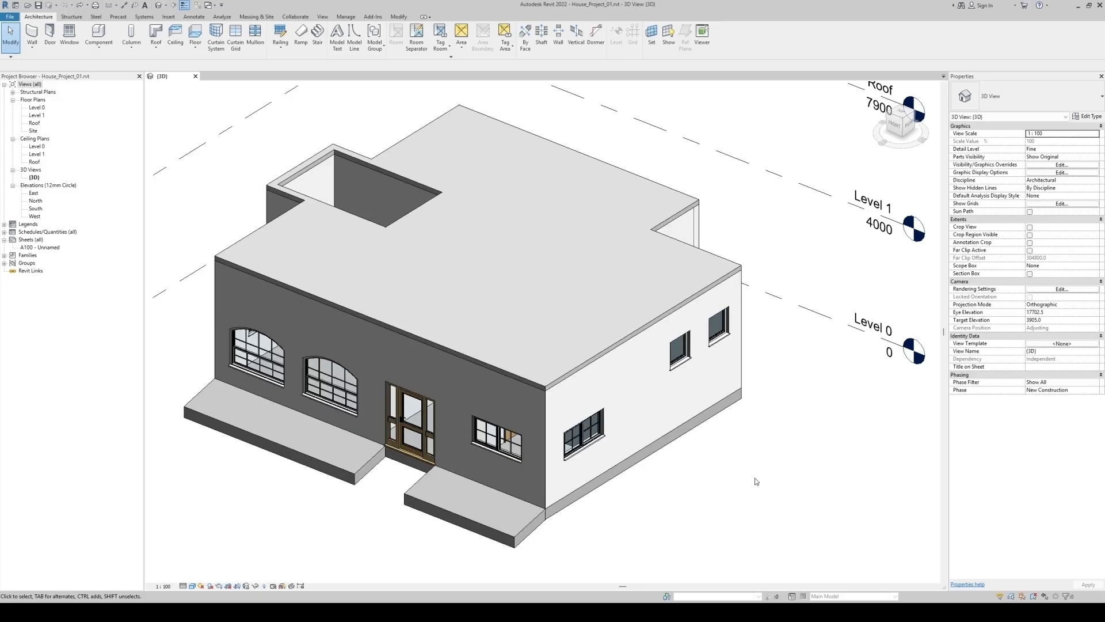
scroll(820, 430, down, 5)
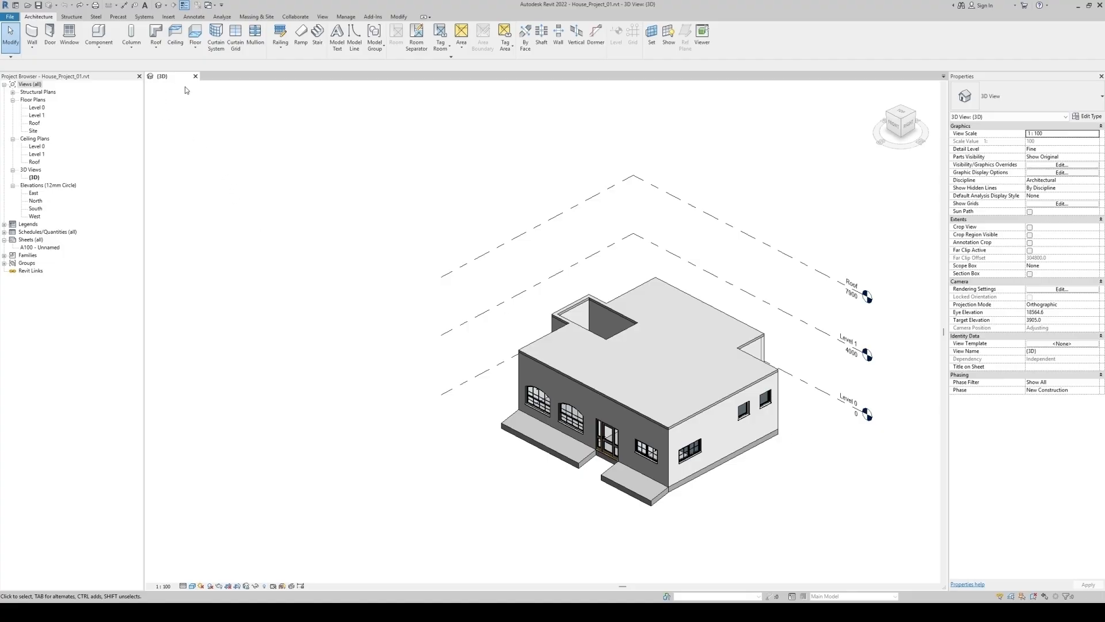
click(157, 51)
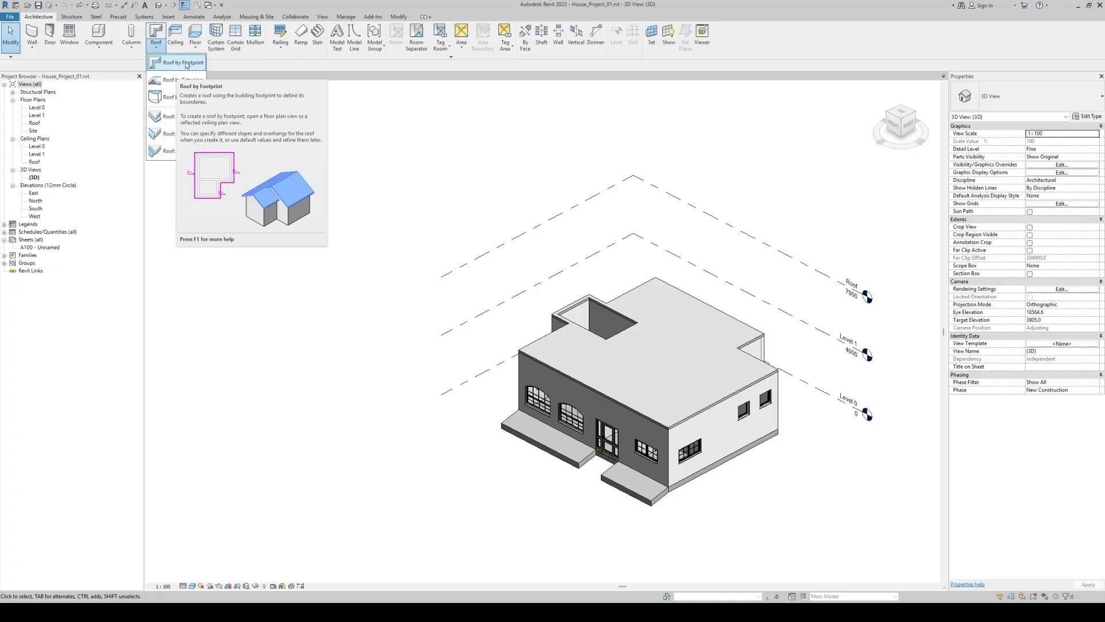
click(380, 114)
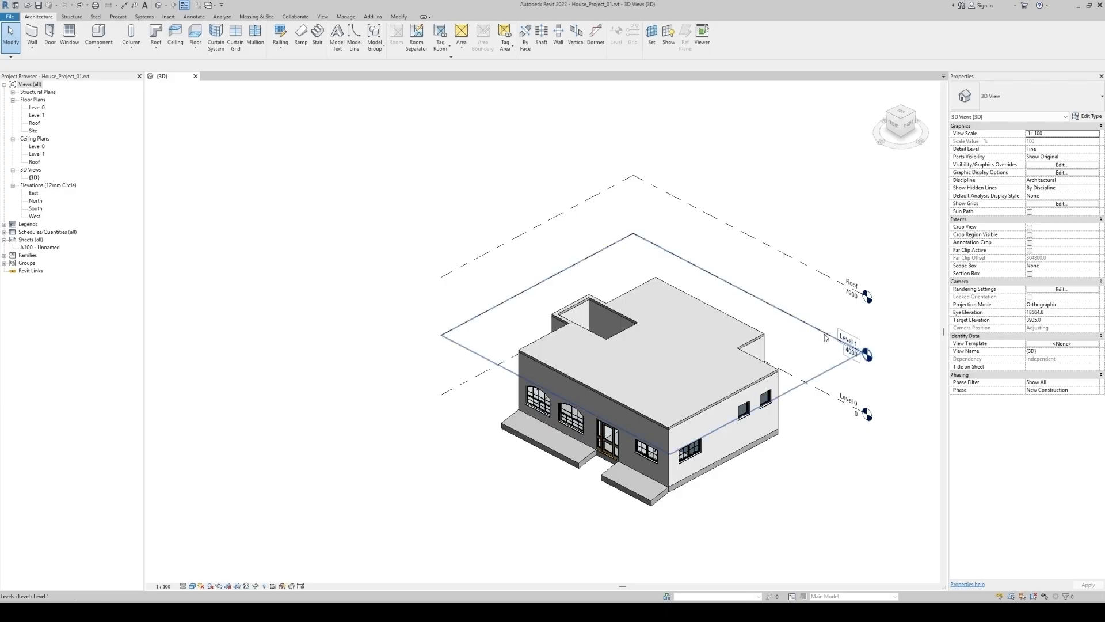
- Temporarily hide the 150THK SLAB floor at Level 1 in the 3D view to expose the walls below
scroll(781, 334, up, 2)
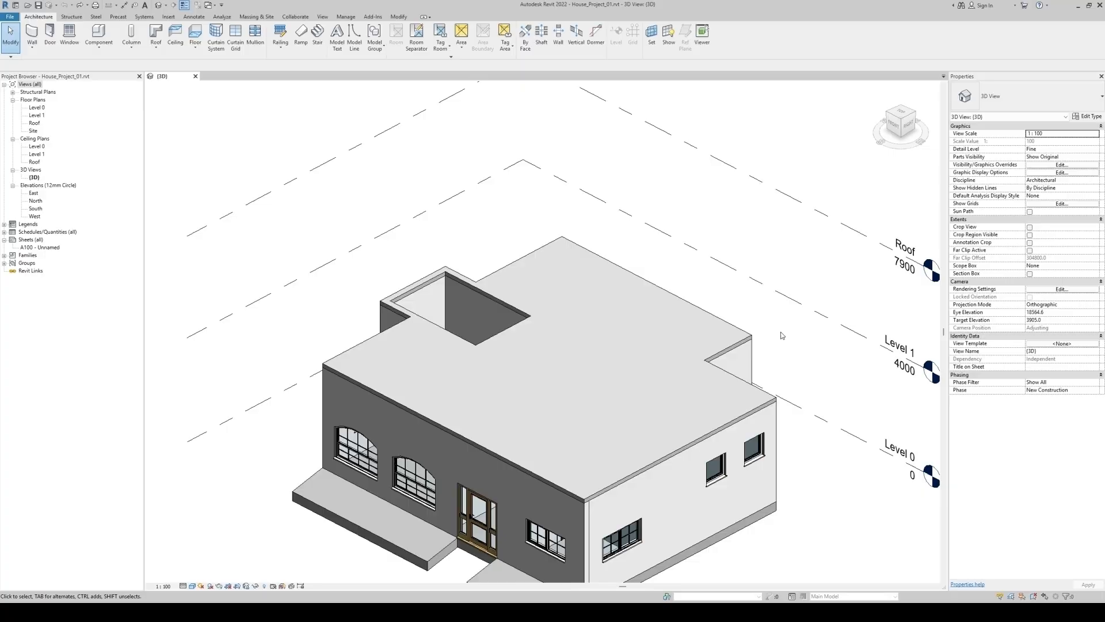
click(772, 343)
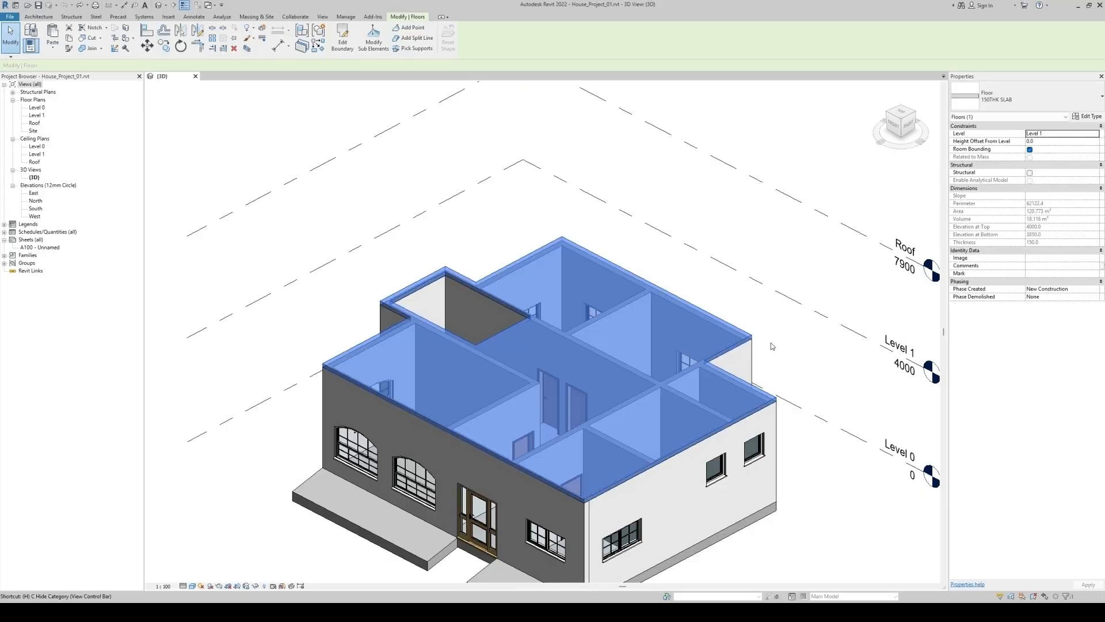
key(h)
key(h)
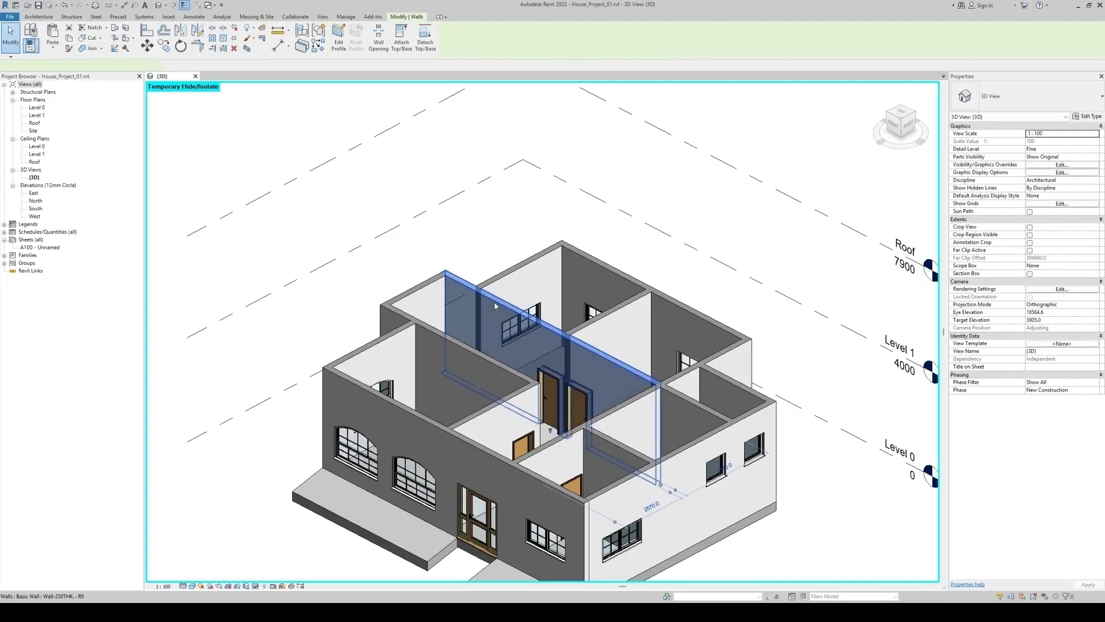
- Copy the three walls around the projecting stair bay and paste them aligned to Level 1
click(493, 305)
ctrl+click(437, 325)
ctrl+click(438, 329)
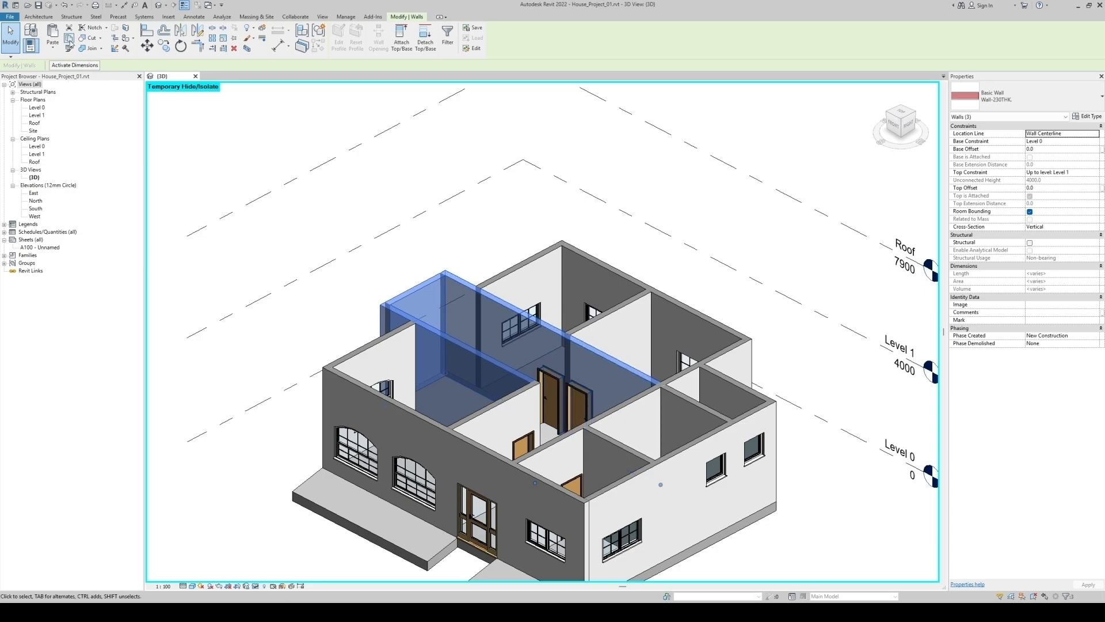
click(52, 46)
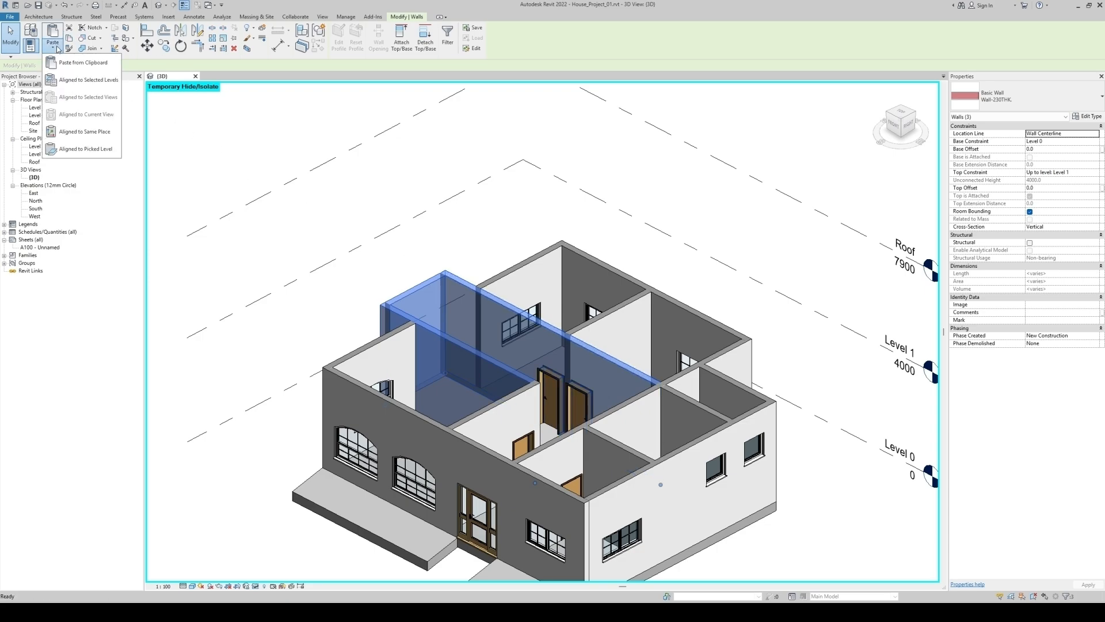
click(84, 78)
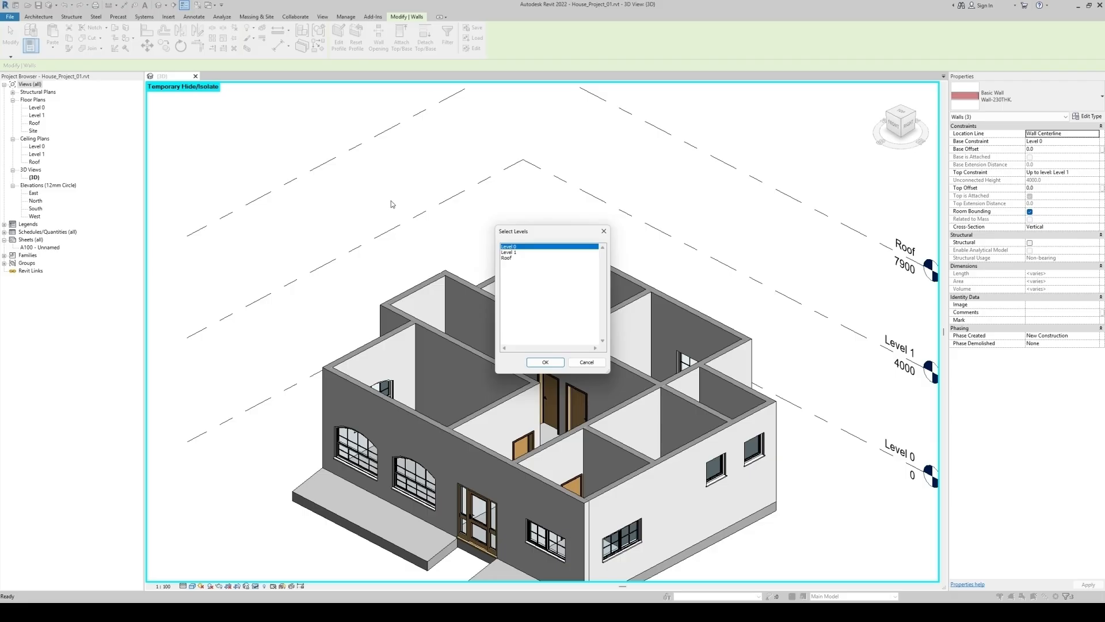
click(515, 252)
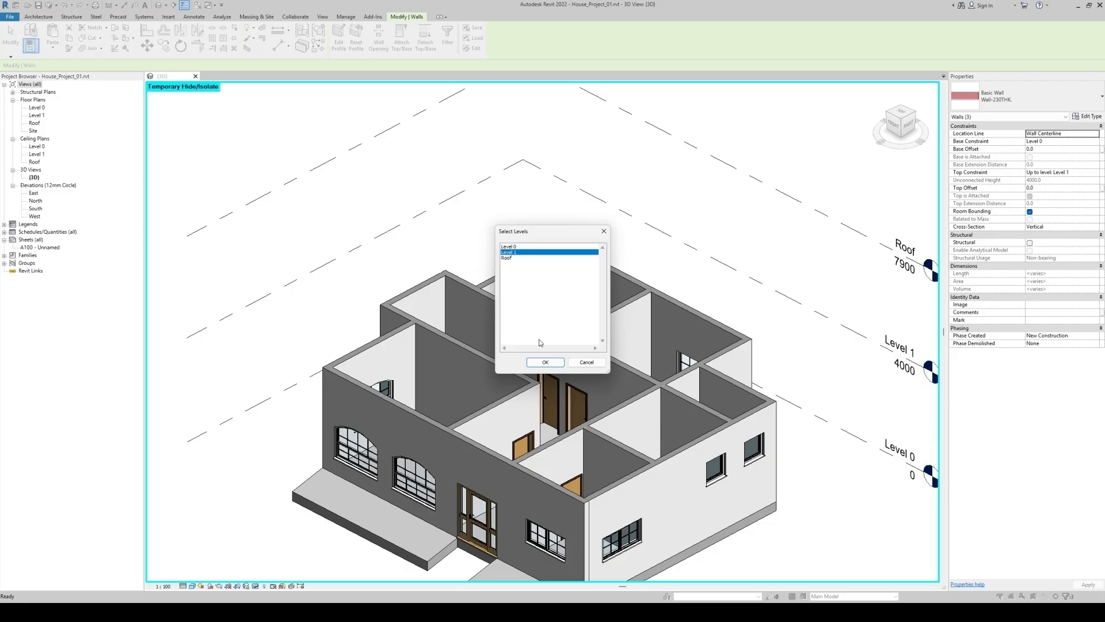
click(545, 362)
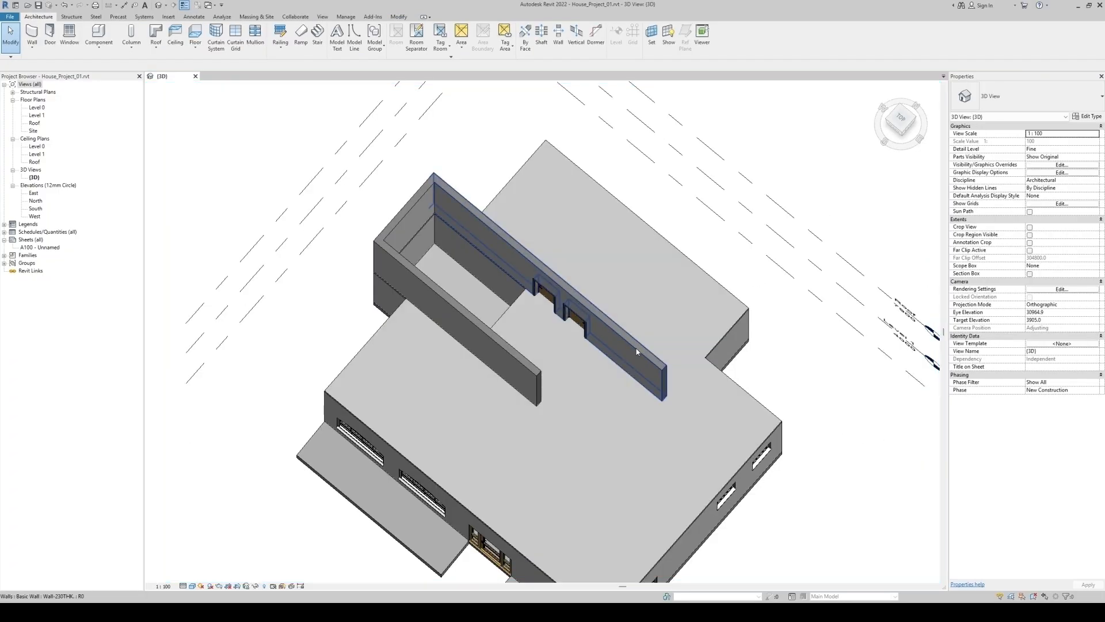
- Delete the two interior doors from the longer copied wall on Level 1
shift+middle_drag(637, 374, 637, 252)
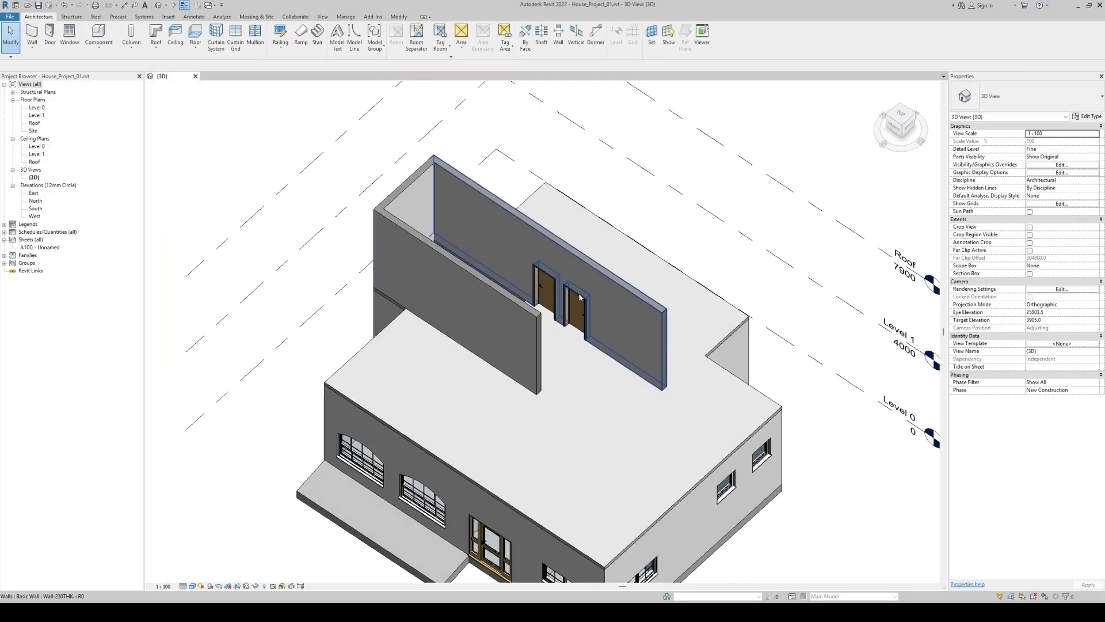
click(578, 298)
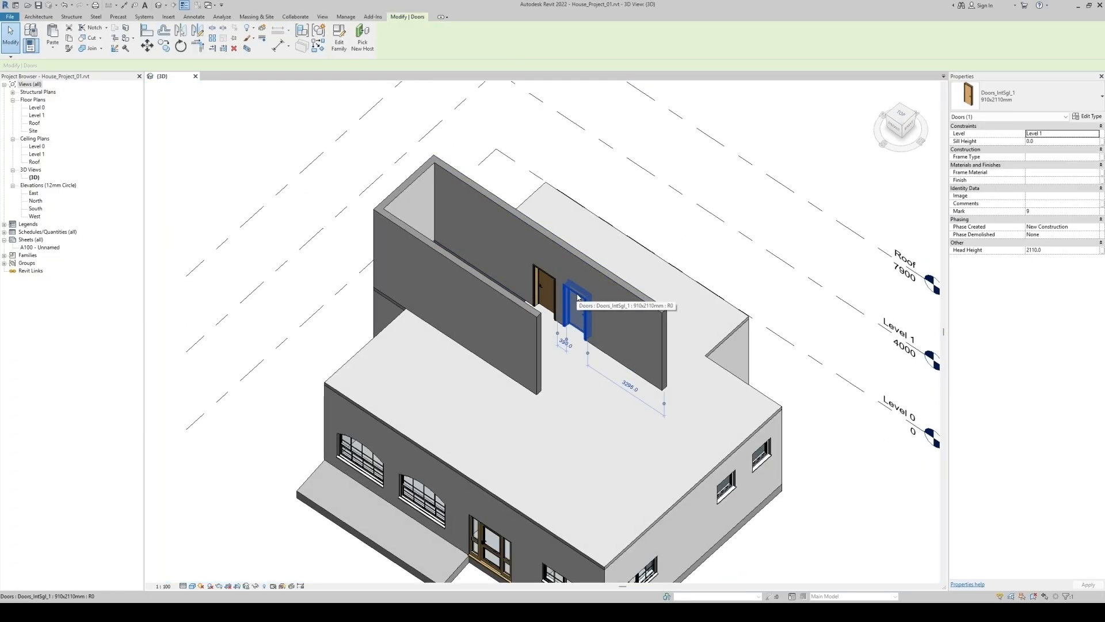
key(Escape)
click(547, 287)
key(Delete)
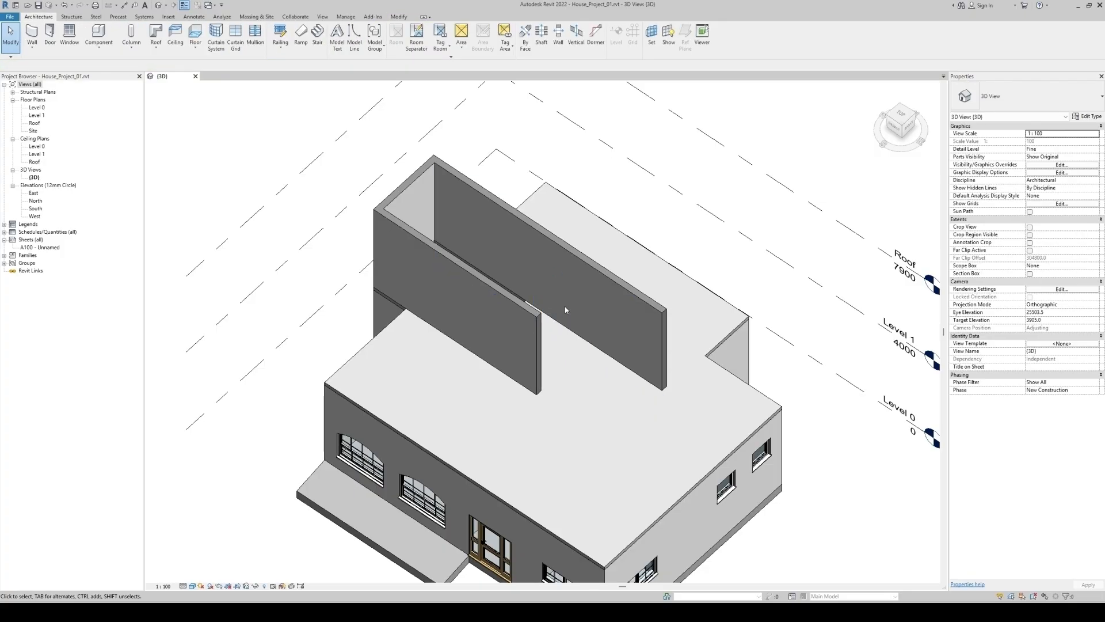
click(901, 118)
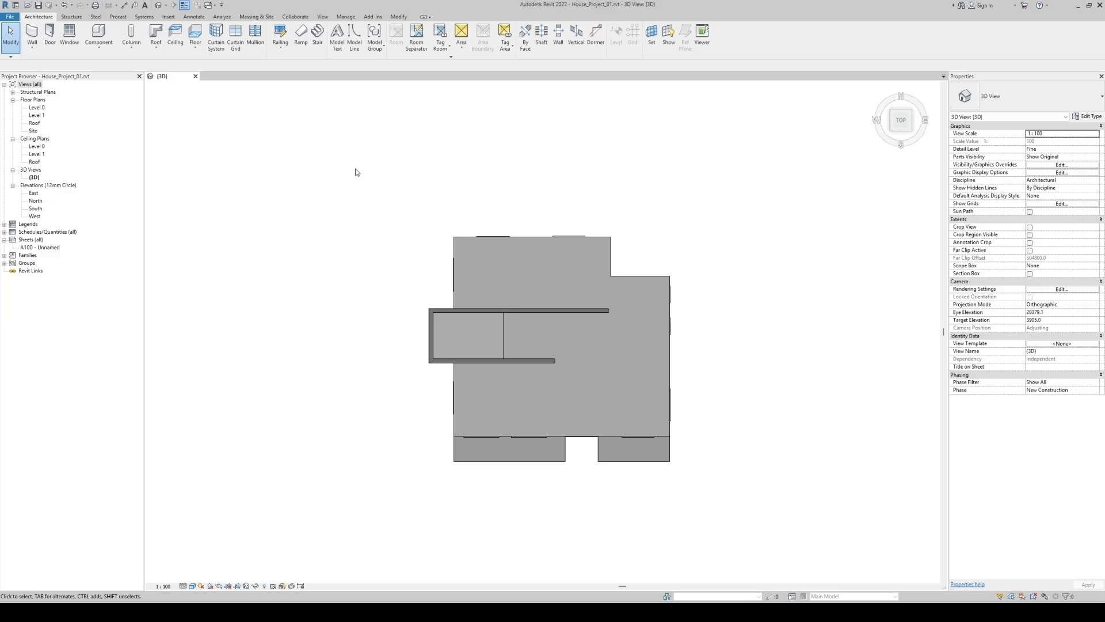
shift+middle_drag(757, 316, 605, 140)
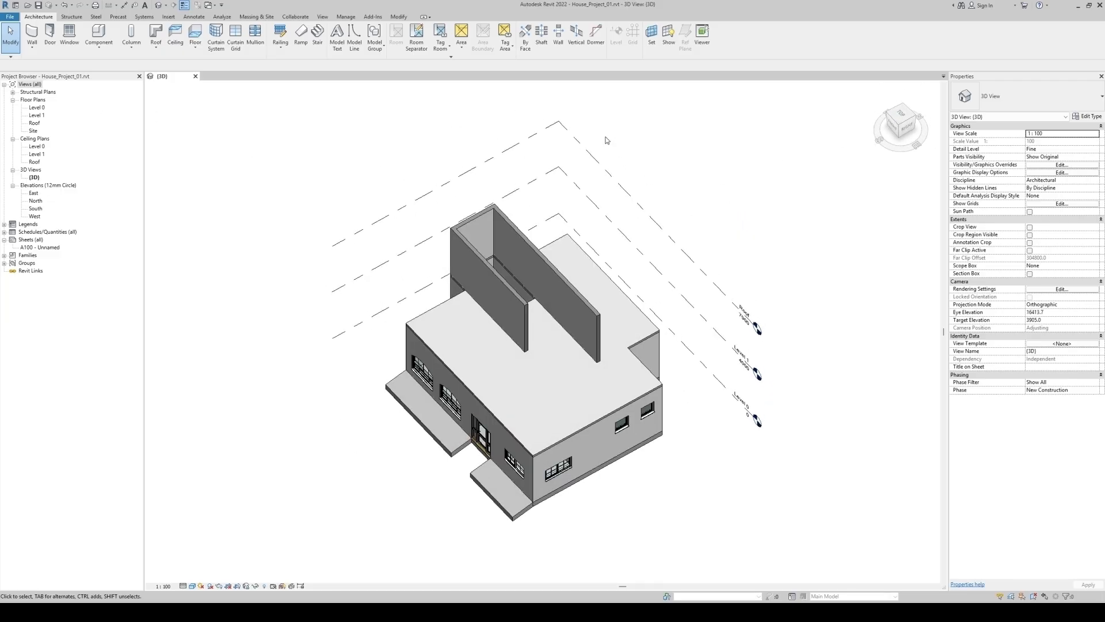
middle_drag(641, 235, 677, 319)
shift+middle_drag(678, 318, 699, 272)
- Start a wall similar to the longer copied wall, with base constraint Level 1 and top constraint Up to level: Roof
scroll(554, 319, up, 2)
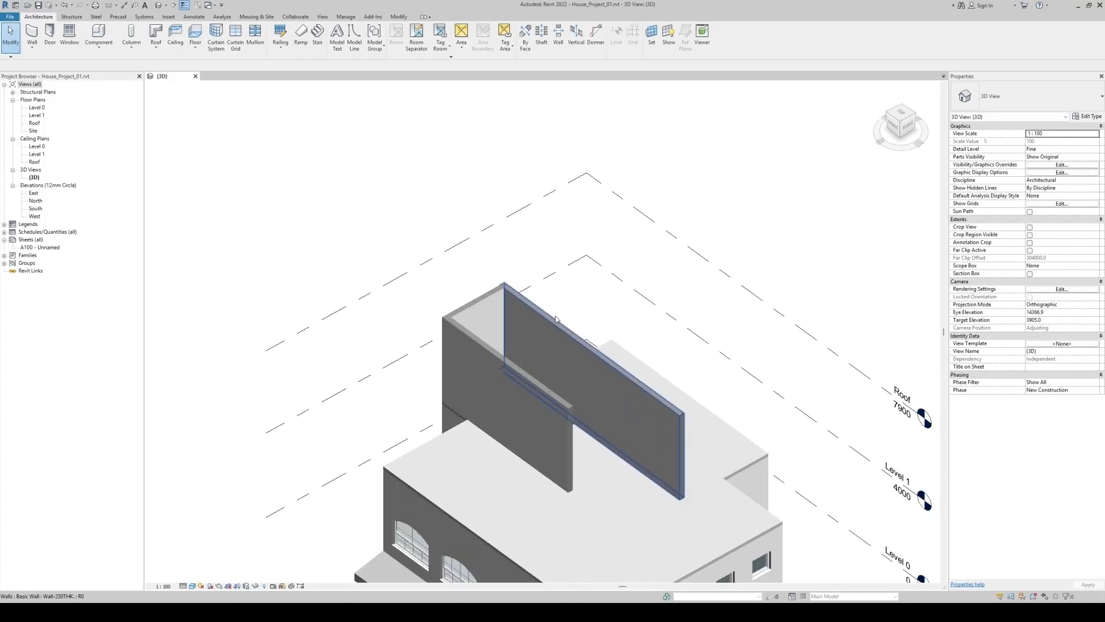
scroll(556, 319, up, 2)
click(552, 323)
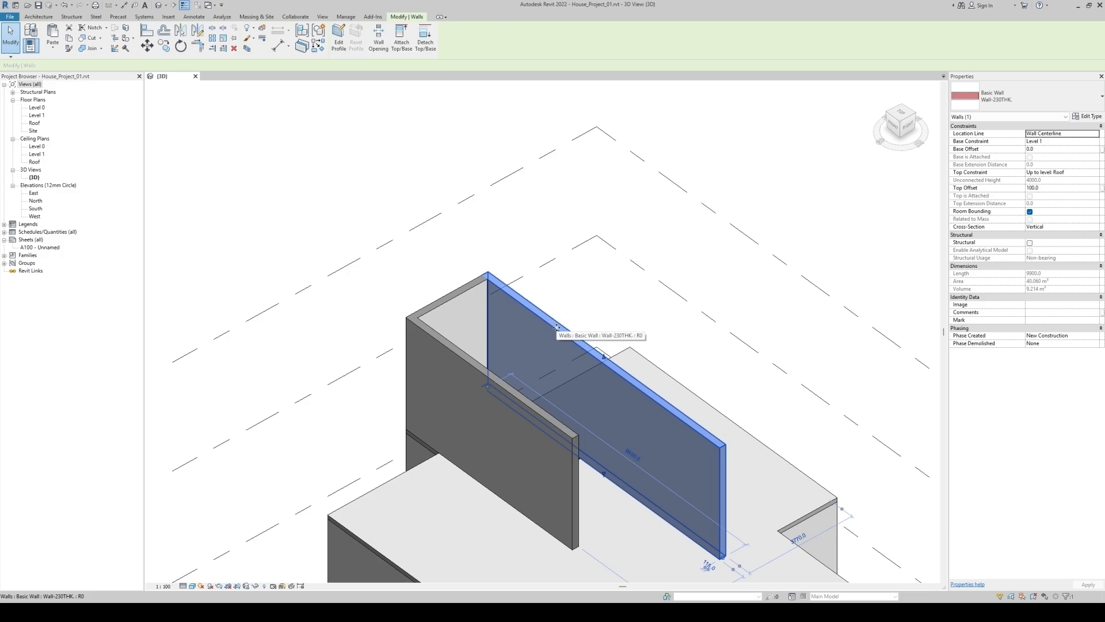
right_click(556, 326)
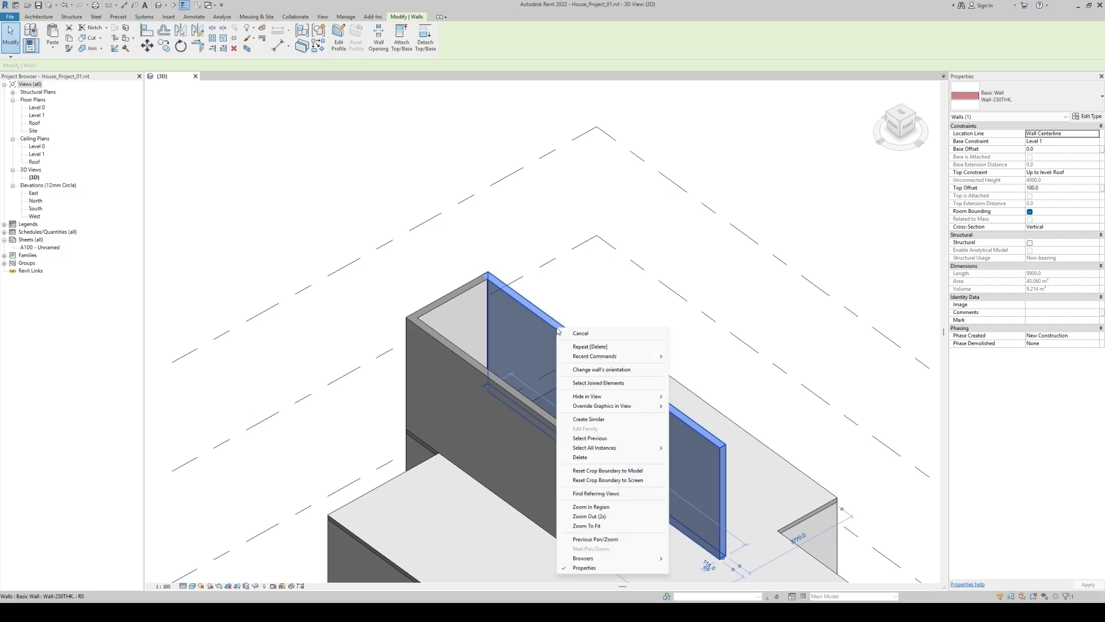
click(589, 419)
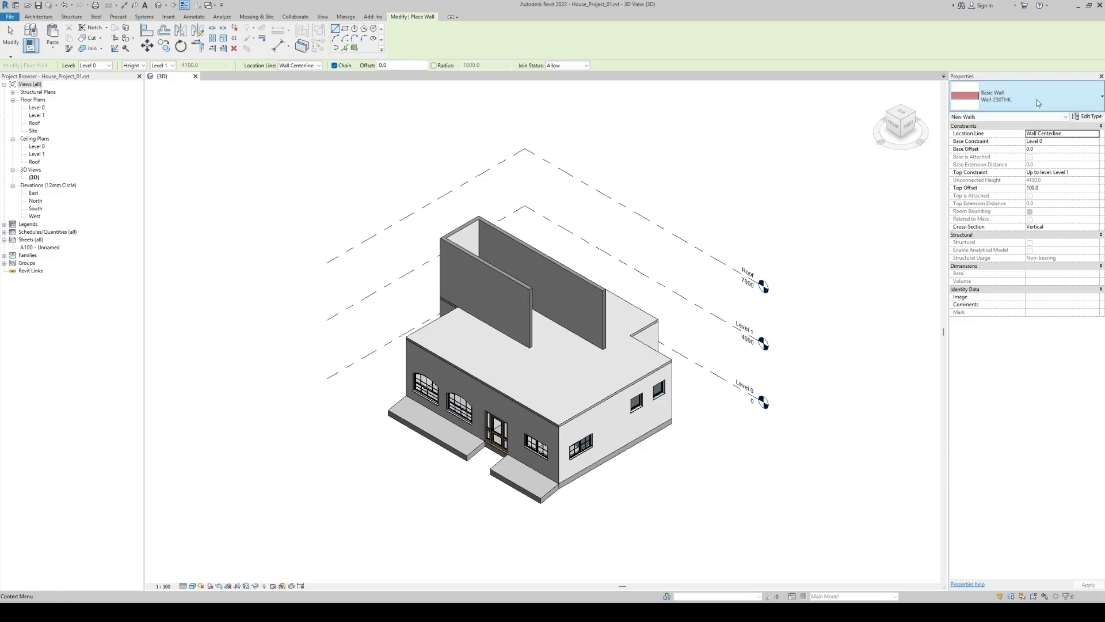
click(903, 114)
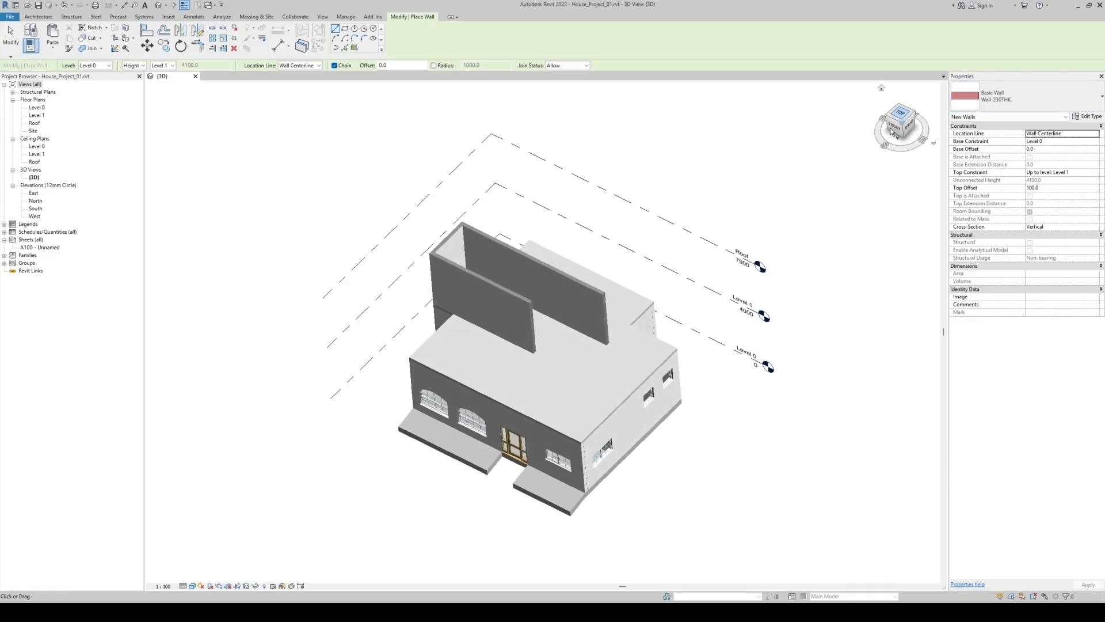
scroll(481, 359, up, 5)
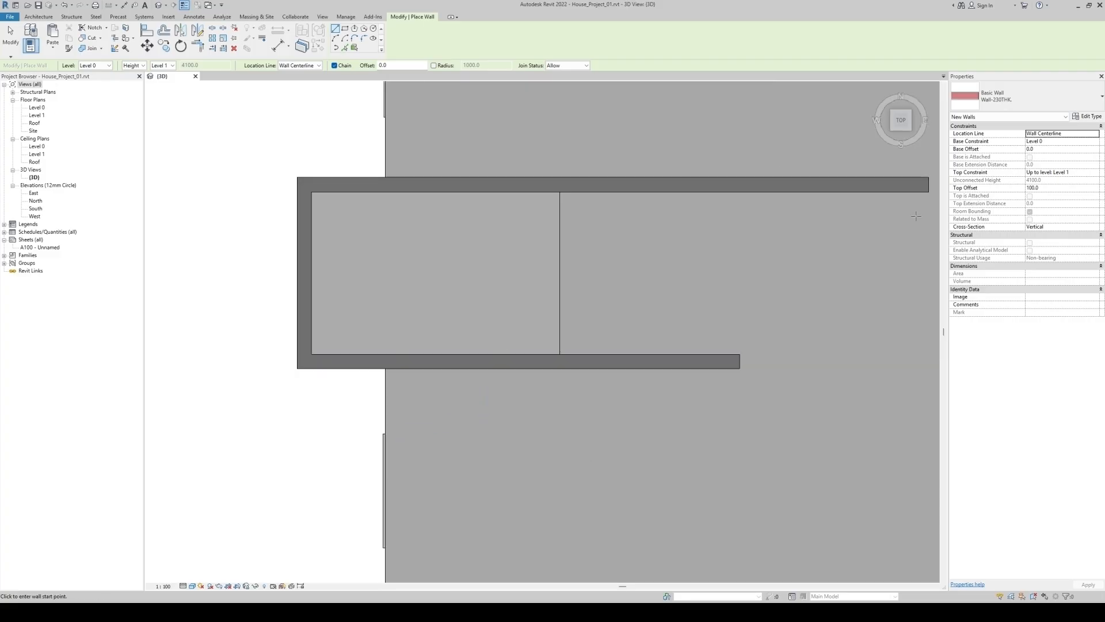
click(1097, 142)
click(1045, 158)
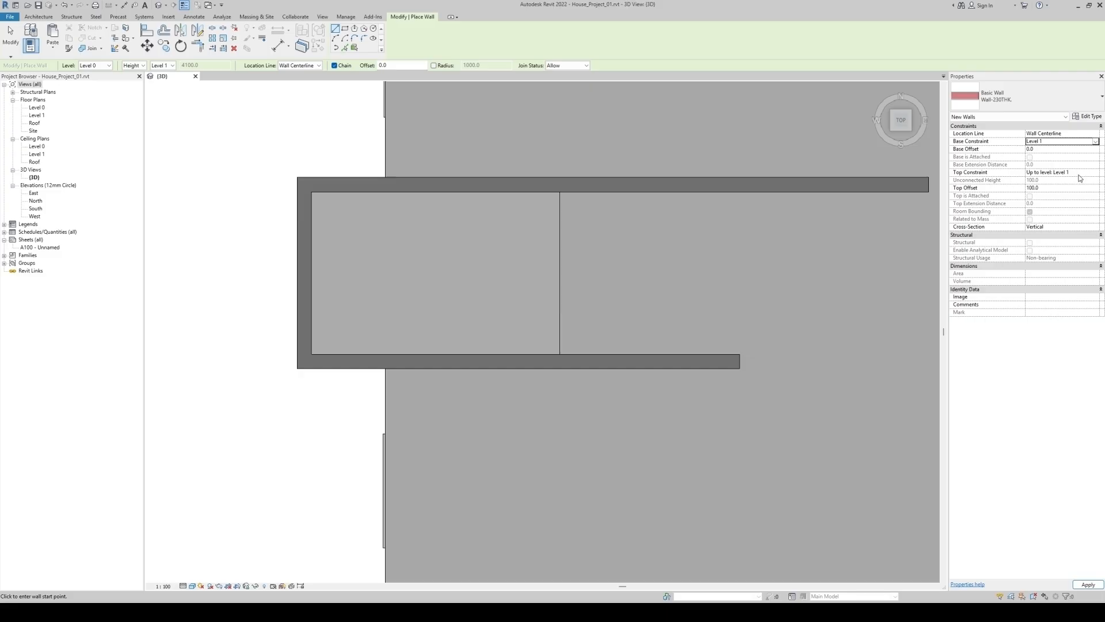
click(1097, 173)
click(1096, 173)
click(1063, 200)
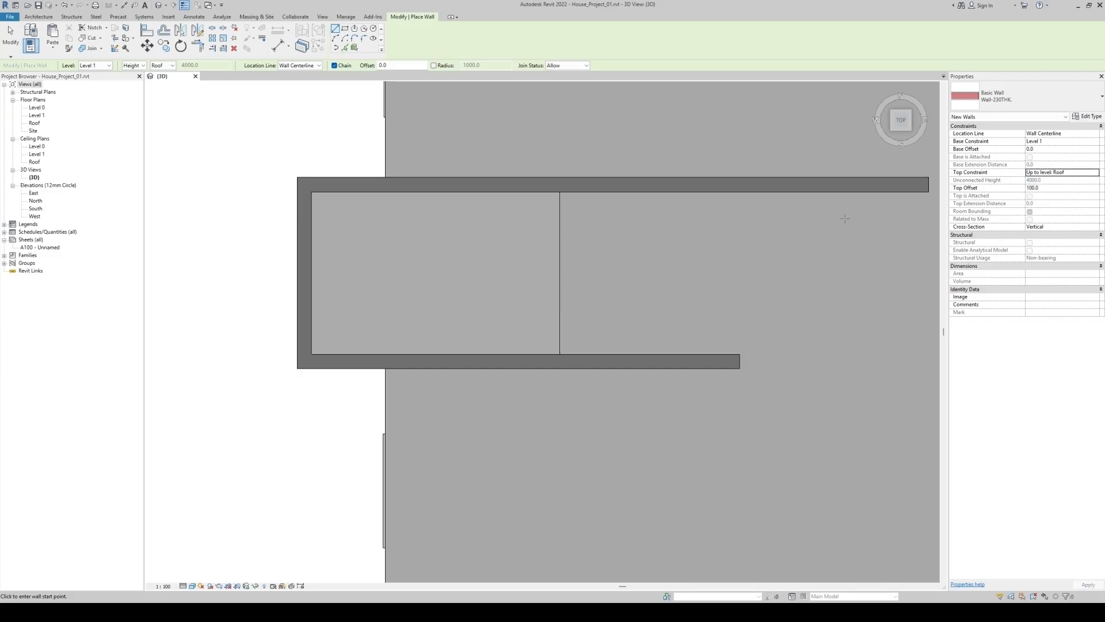
- Draw a cross wall between the two long Level 1 walls along the slab opening's edge, with location line Finish Face: Interior
click(1096, 134)
click(1095, 134)
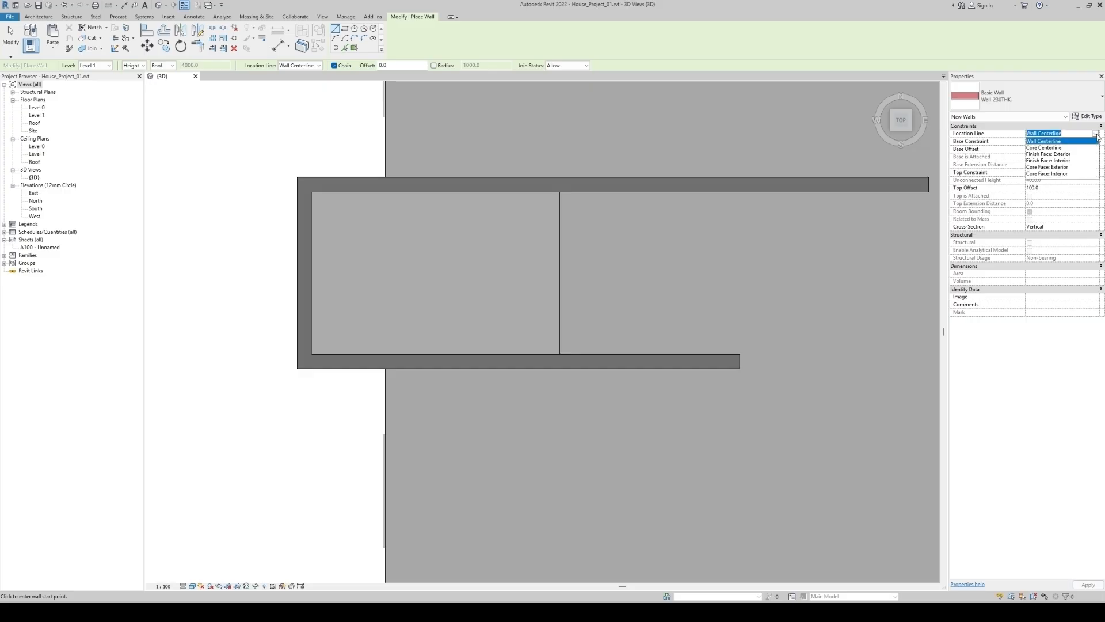
click(1062, 161)
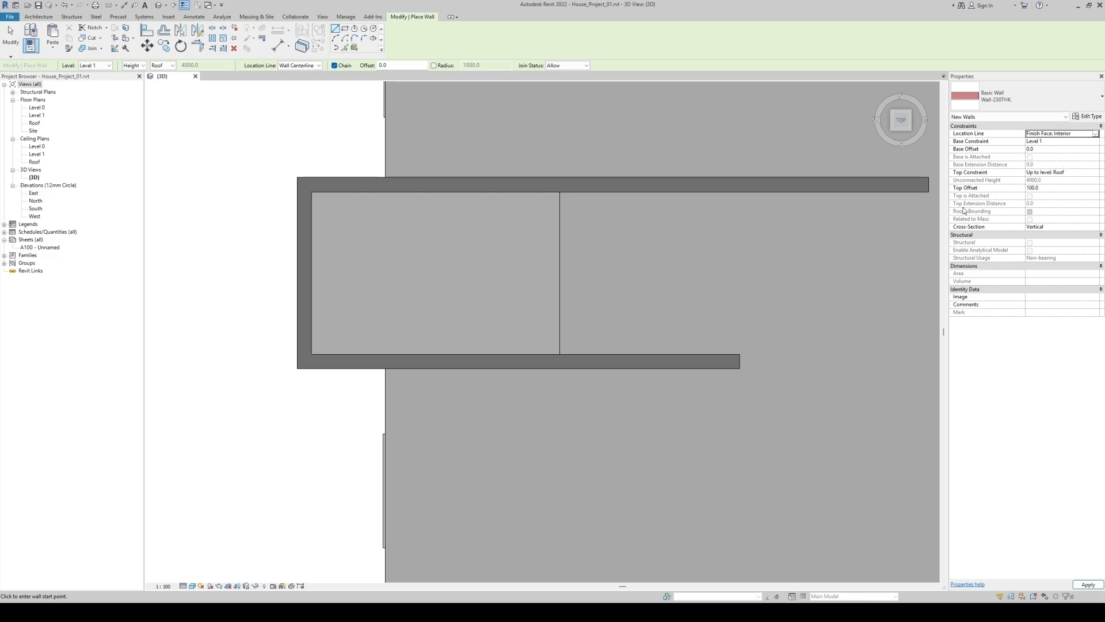
click(560, 192)
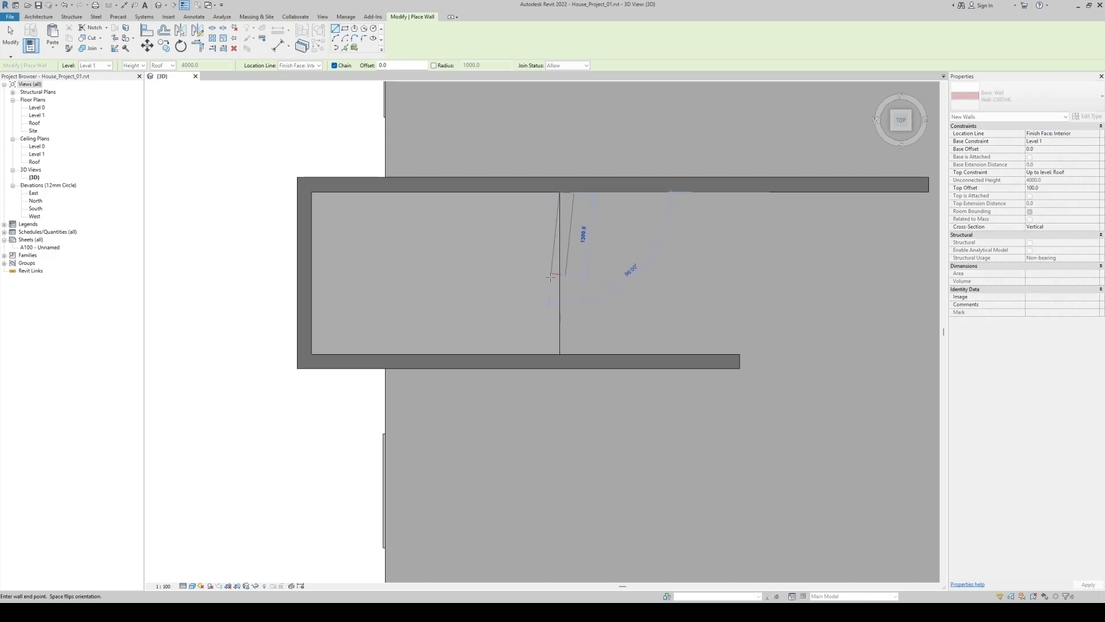
click(560, 361)
key(Escape)
key(Escape)
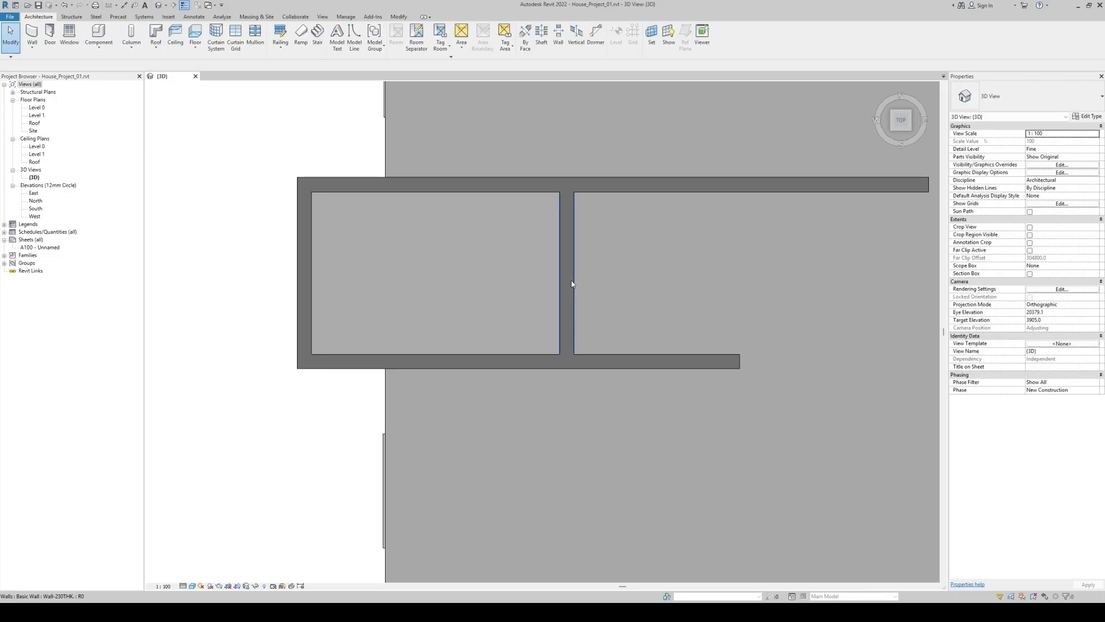
- Trim the longer Level 1 wall to a corner with the new cross wall, keeping the part that encloses the stair bay
click(569, 284)
shift+middle_drag(659, 293, 553, 130)
scroll(627, 199, up, 2)
middle_drag(627, 198, 636, 253)
scroll(637, 254, down, 5)
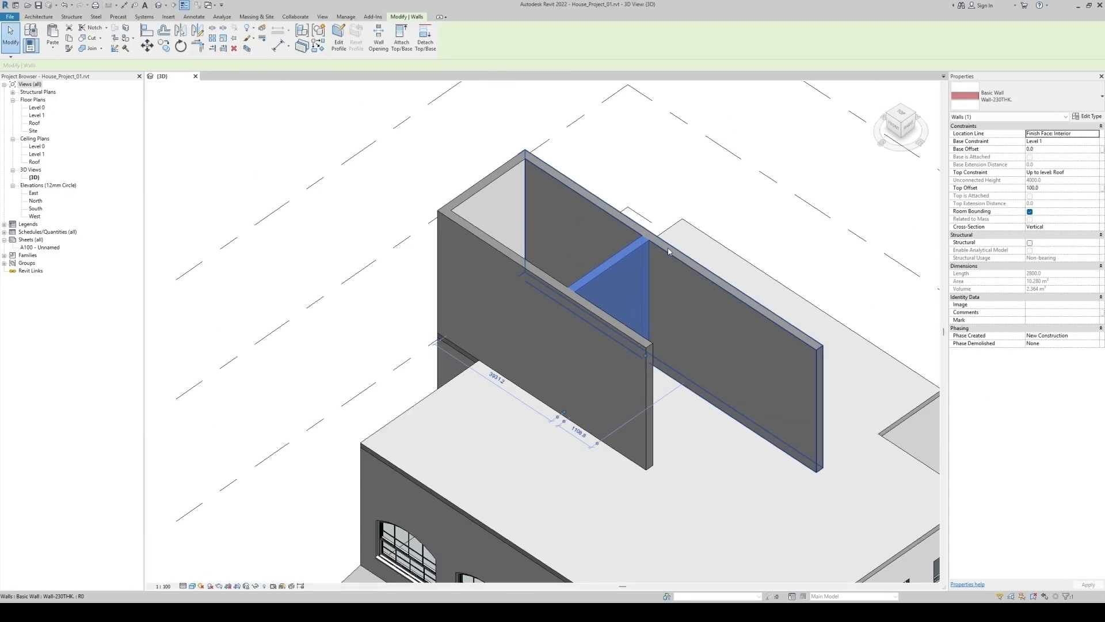
key(Escape)
key(t)
key(r)
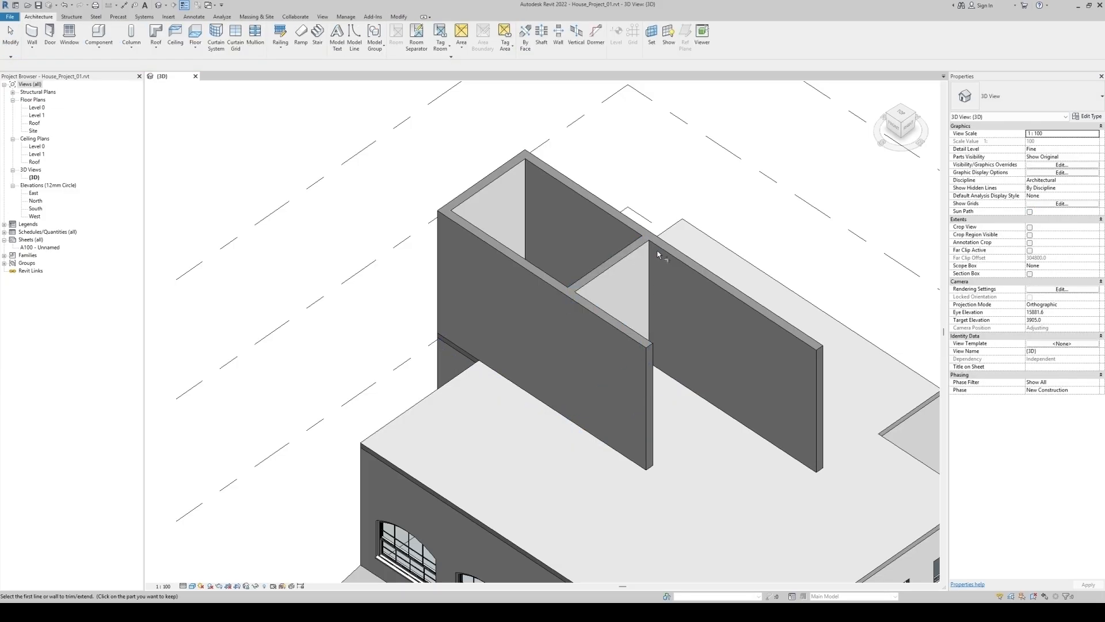
click(626, 256)
click(624, 234)
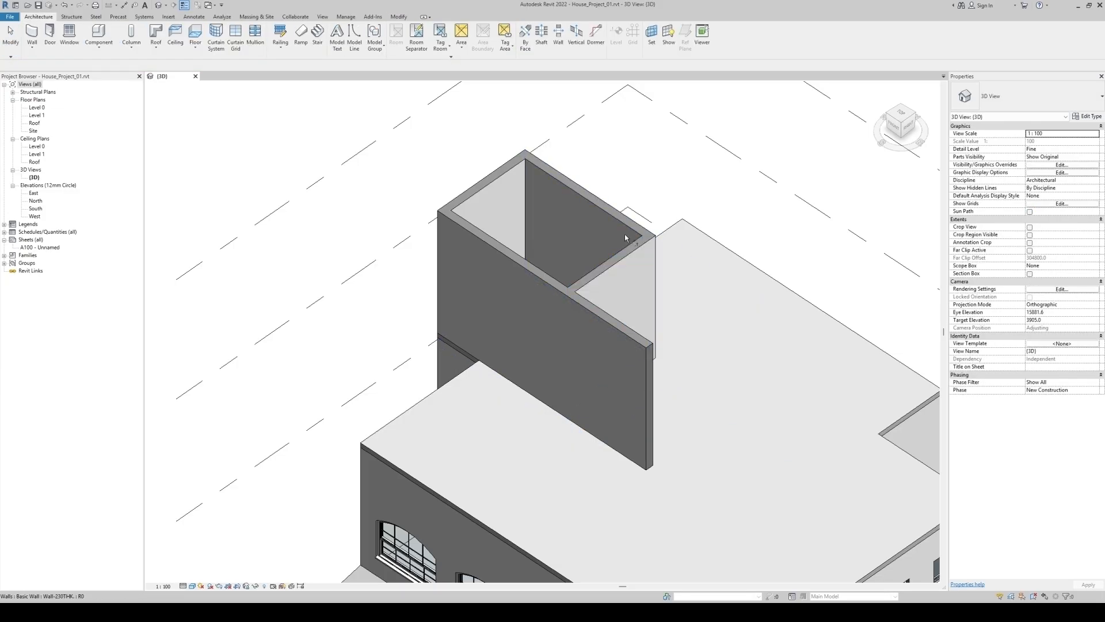
- Trim the remaining long Level 1 wall back to a corner with the cross wall, removing its overshoot and closing the stair bay
click(547, 274)
key(Escape)
key(Escape)
- Place a Doors_IntSgl_1 door in the stairwell's new cross wall so that it opens onto the Level 1 slab
scroll(513, 283, down, 4)
shift+middle_drag(777, 406, 534, 280)
scroll(534, 280, up, 2)
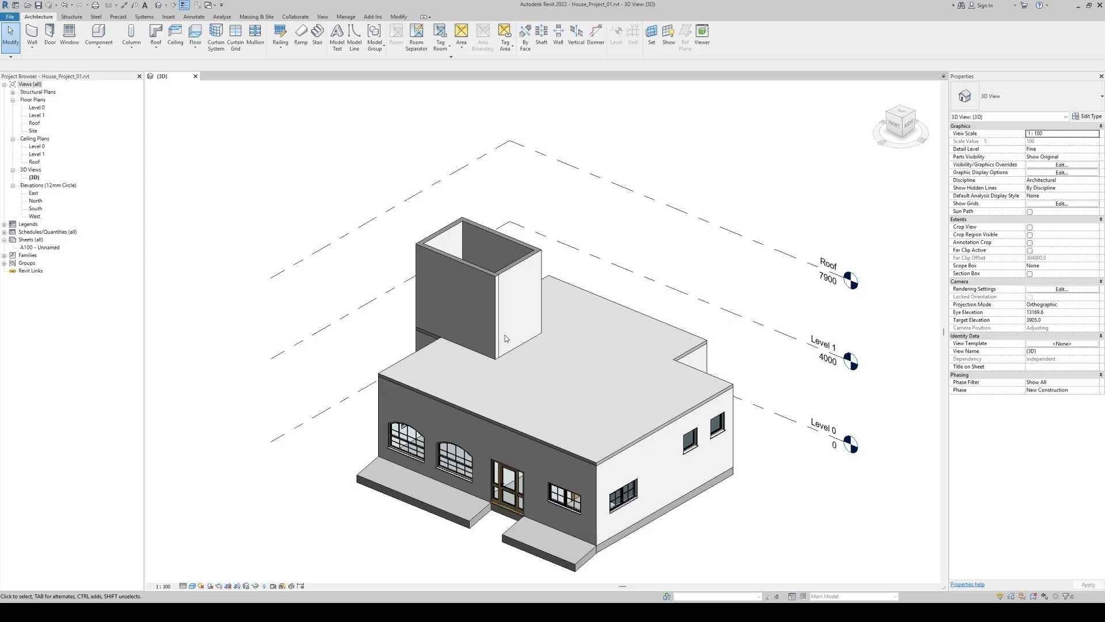
key(d)
key(r)
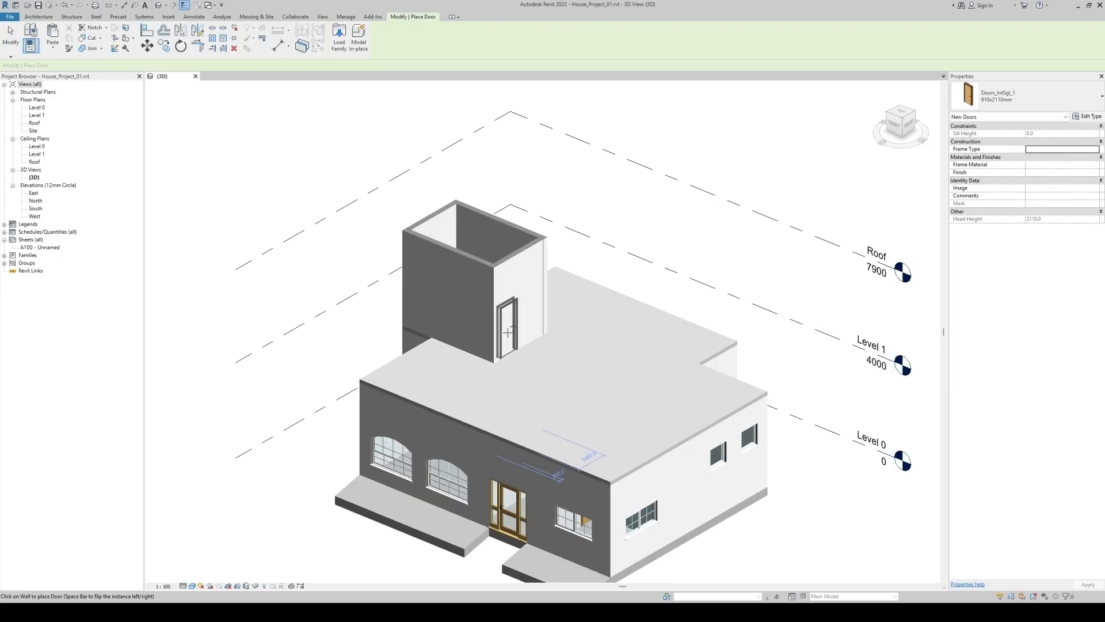
scroll(506, 332, up, 2)
click(506, 331)
key(Escape)
key(Escape)
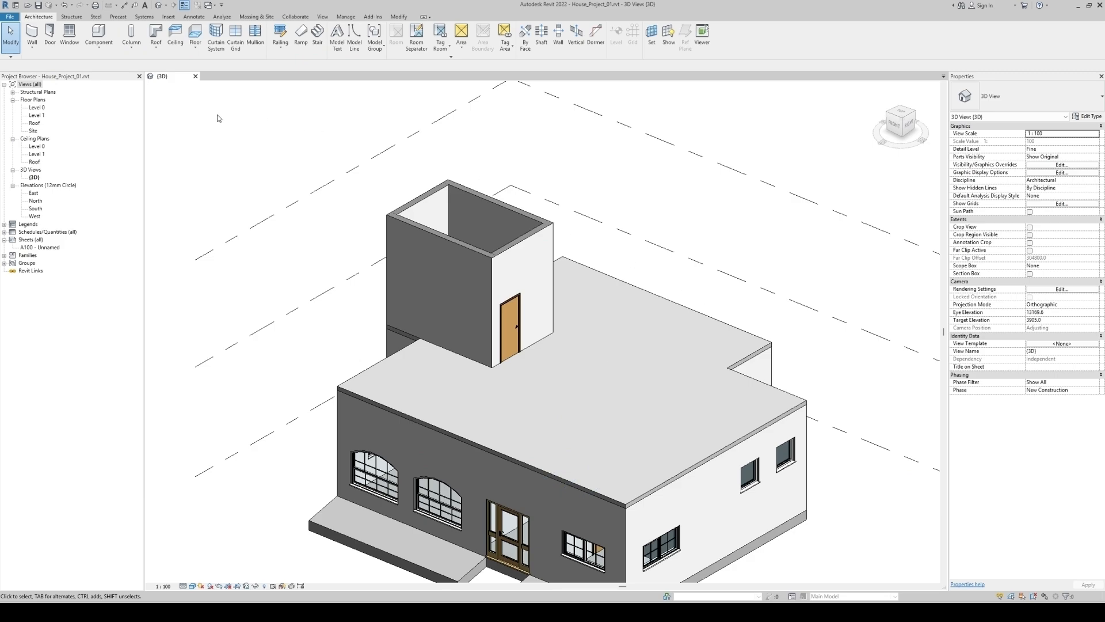
- Start a Roof by Footprint and move its base level to Roof
click(156, 48)
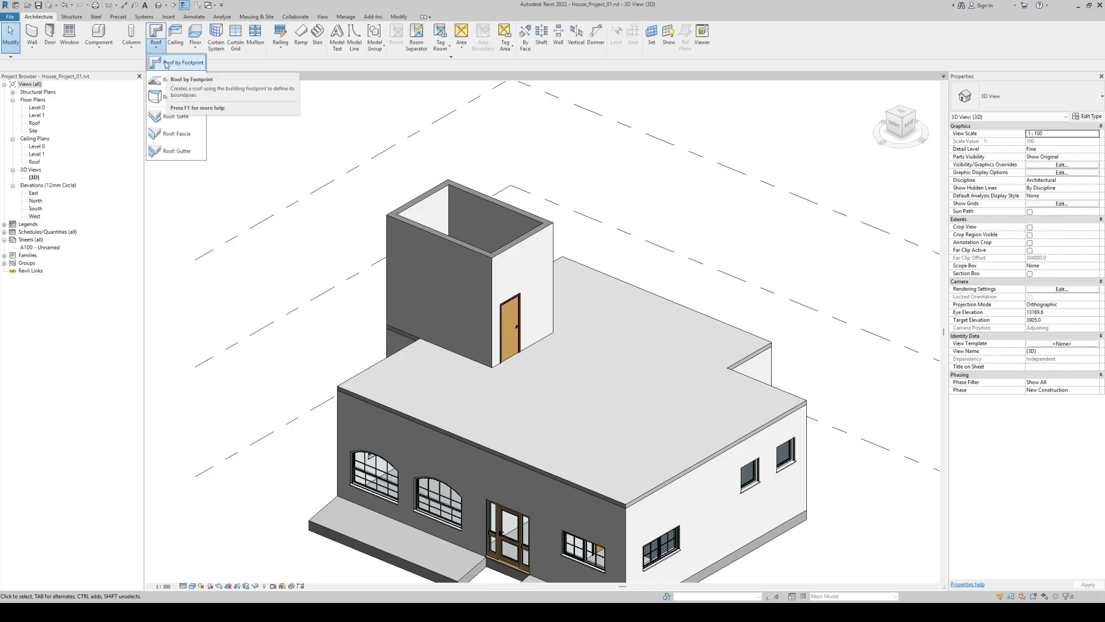
click(166, 63)
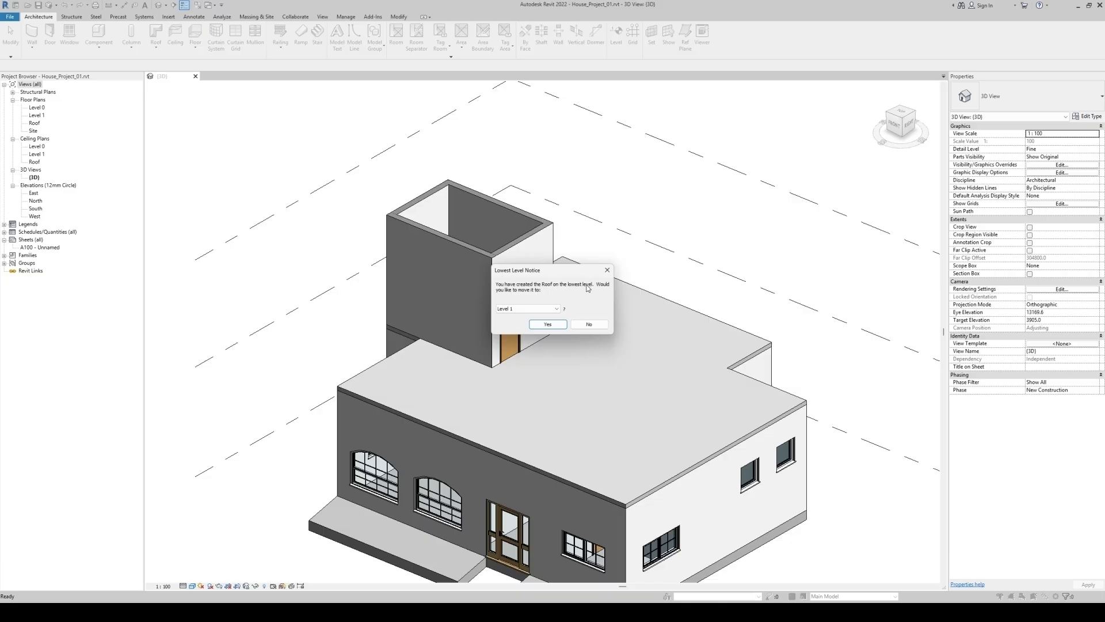
click(551, 308)
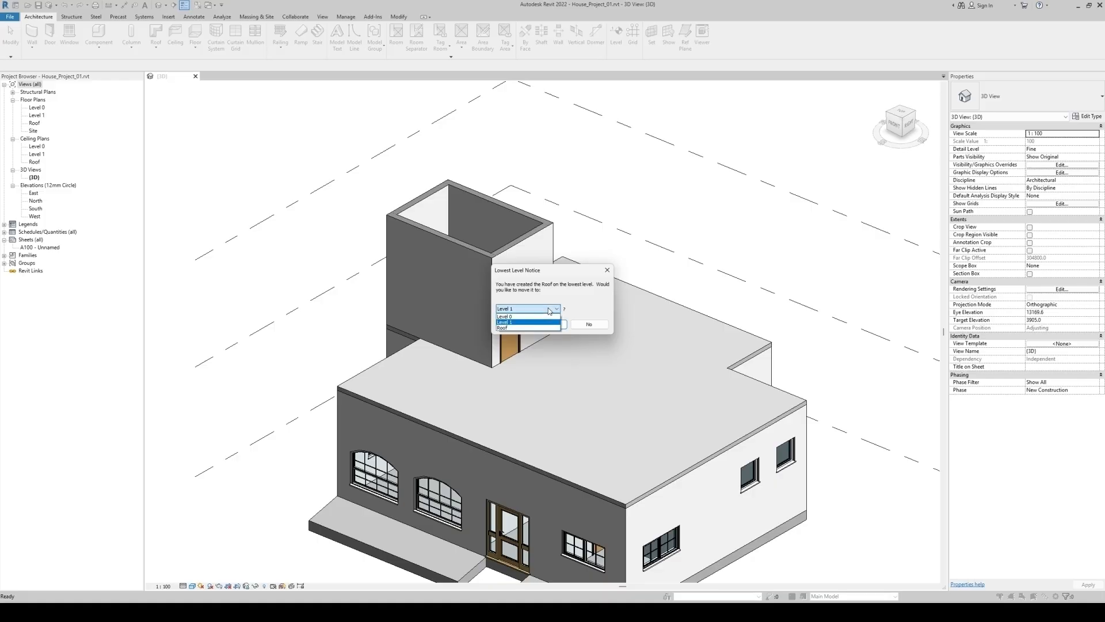
click(522, 329)
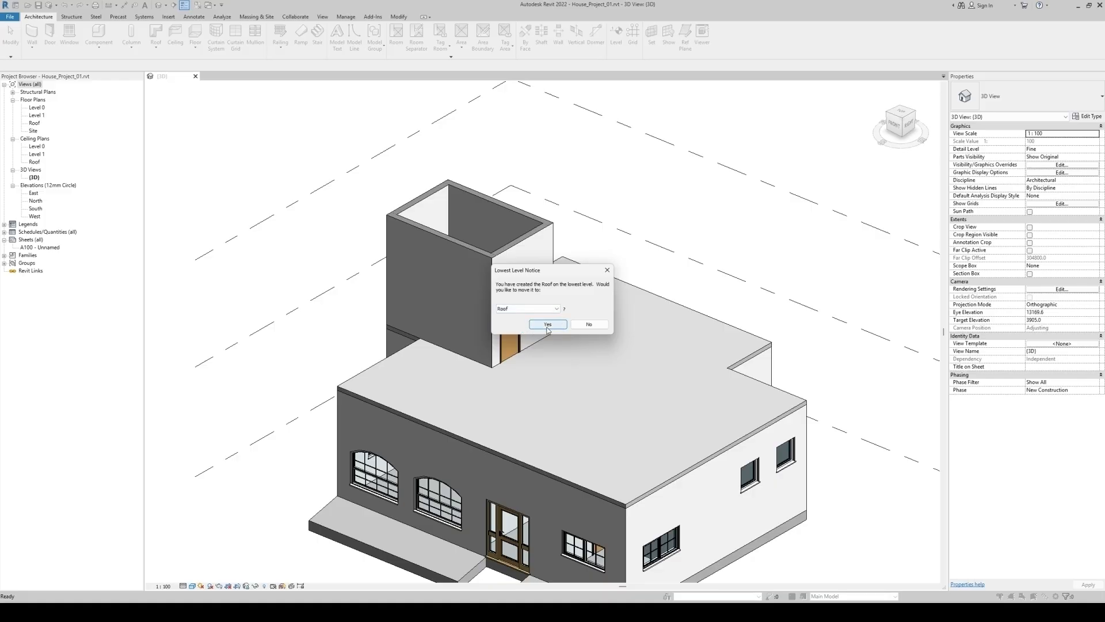
click(548, 326)
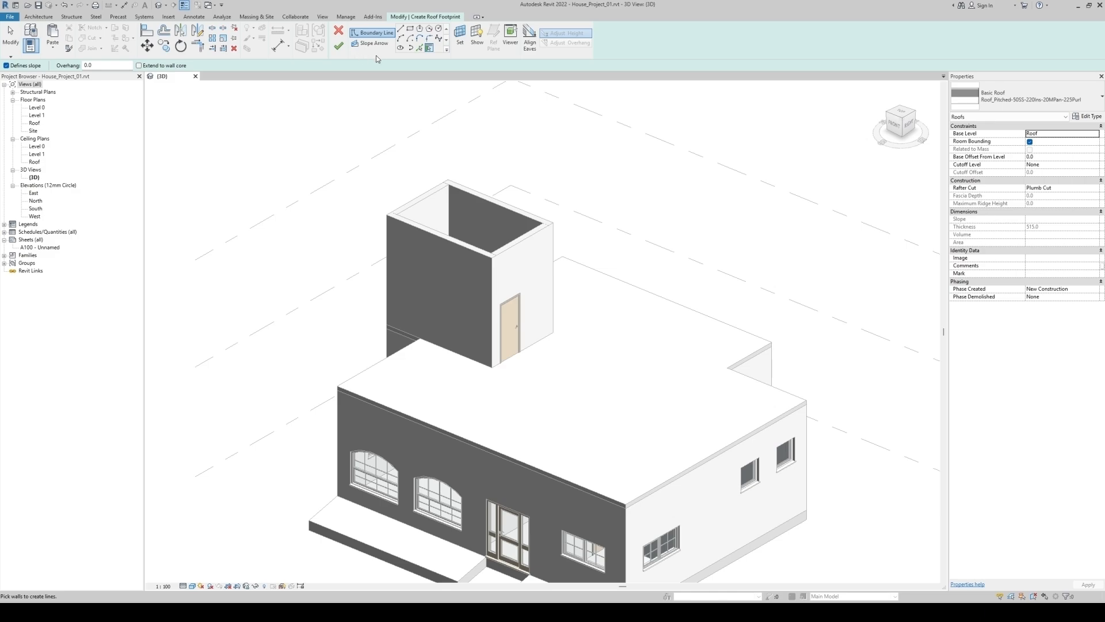
- Pick the outer faces of the four stairwell walls as slope-defining roof boundary lines with 0.0 overhang
click(901, 113)
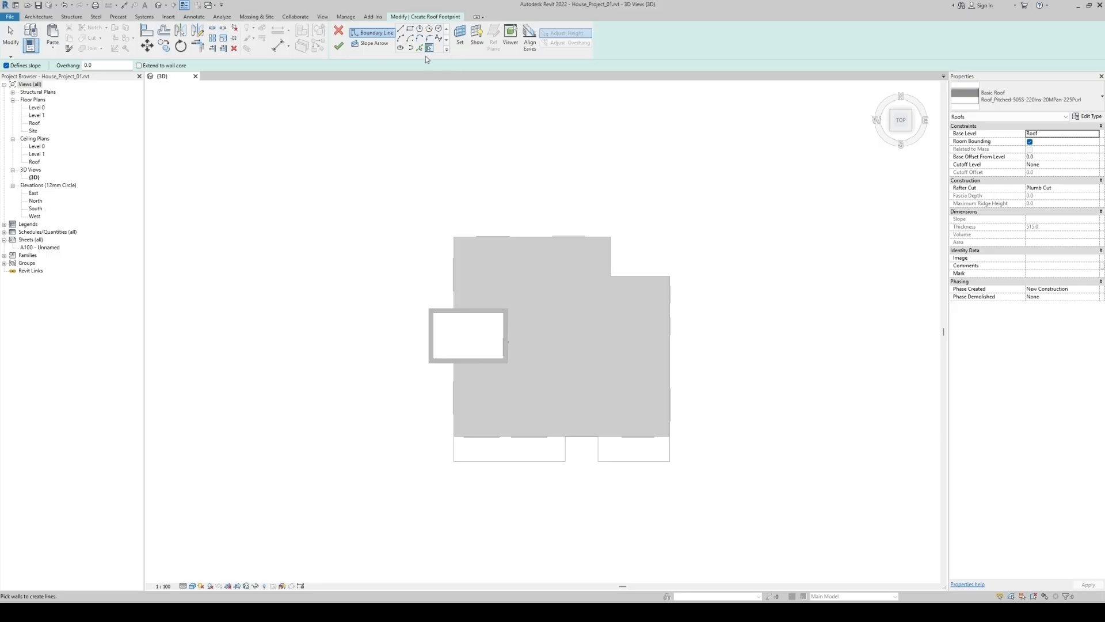
scroll(437, 316, up, 4)
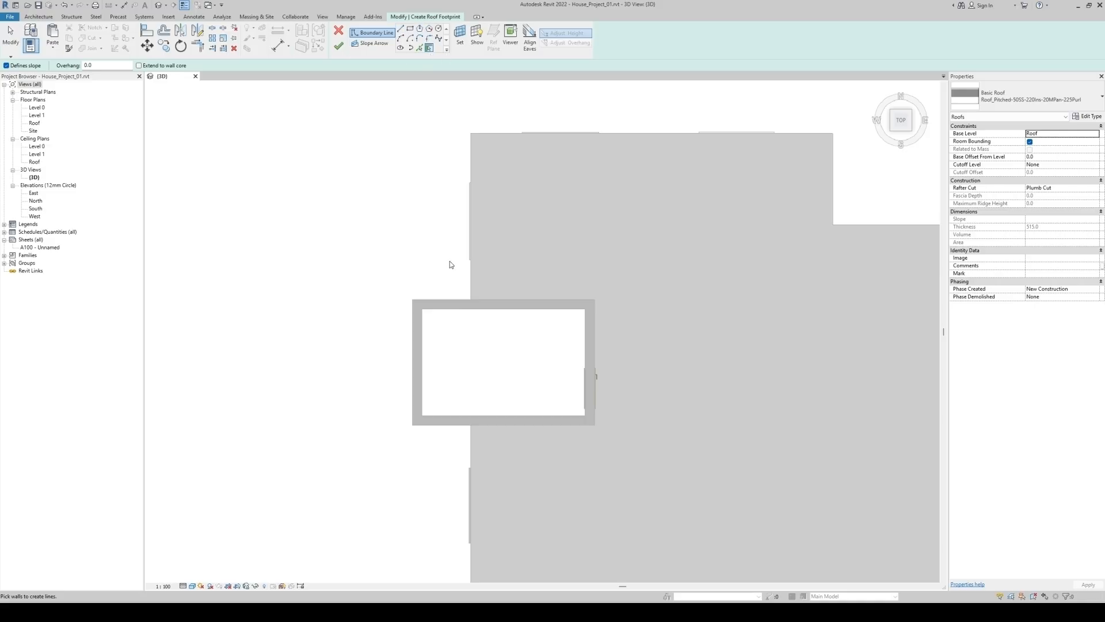
click(455, 305)
click(414, 367)
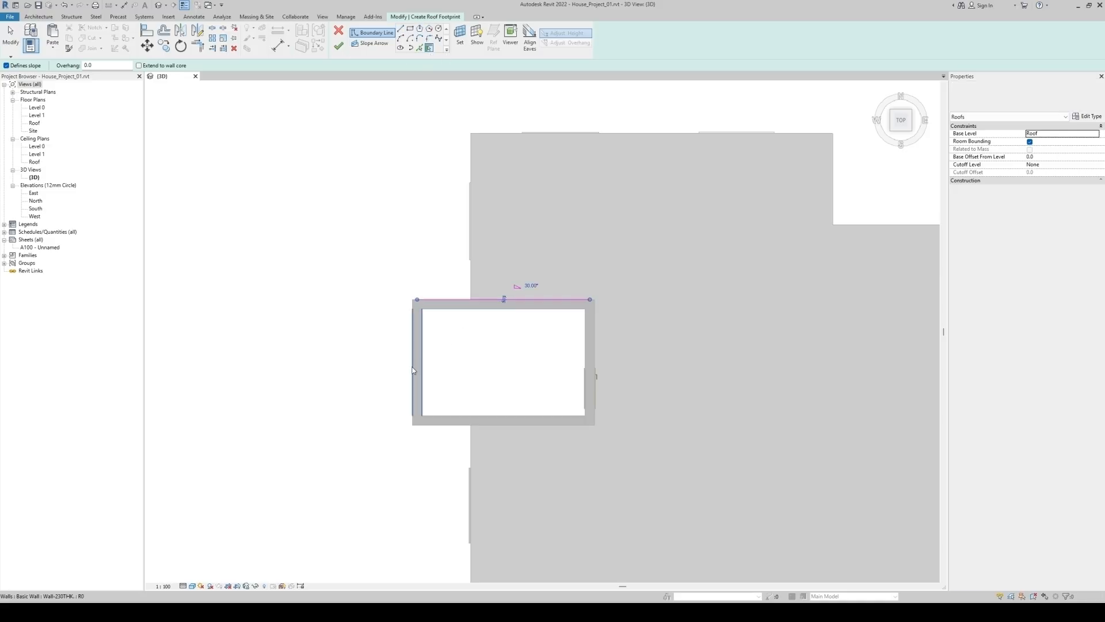
click(499, 423)
click(593, 403)
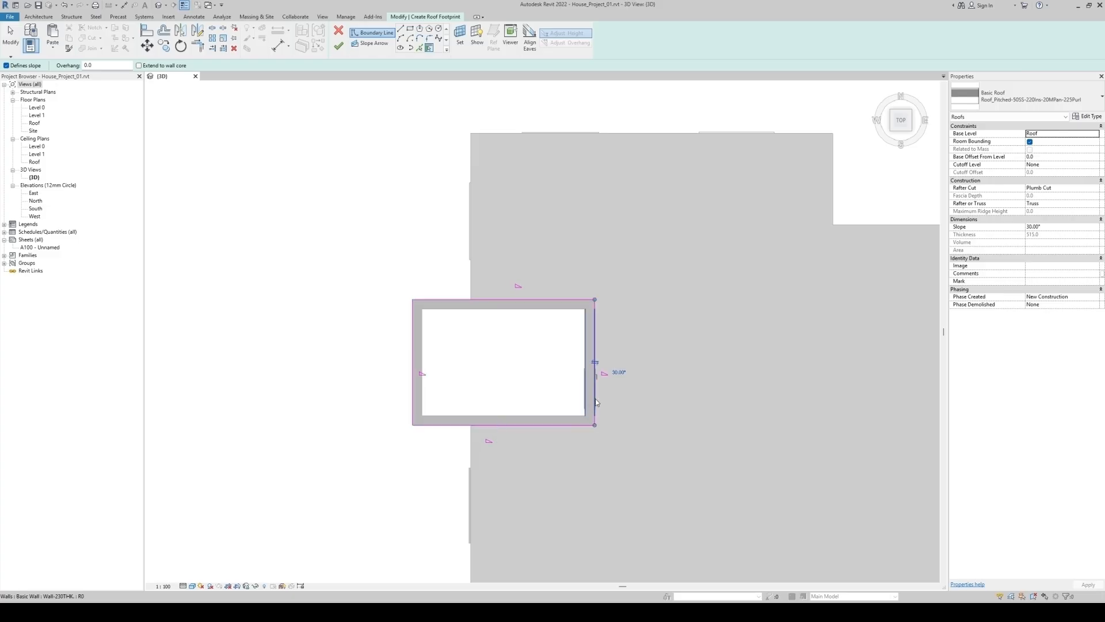
key(Escape)
scroll(504, 370, up, 1)
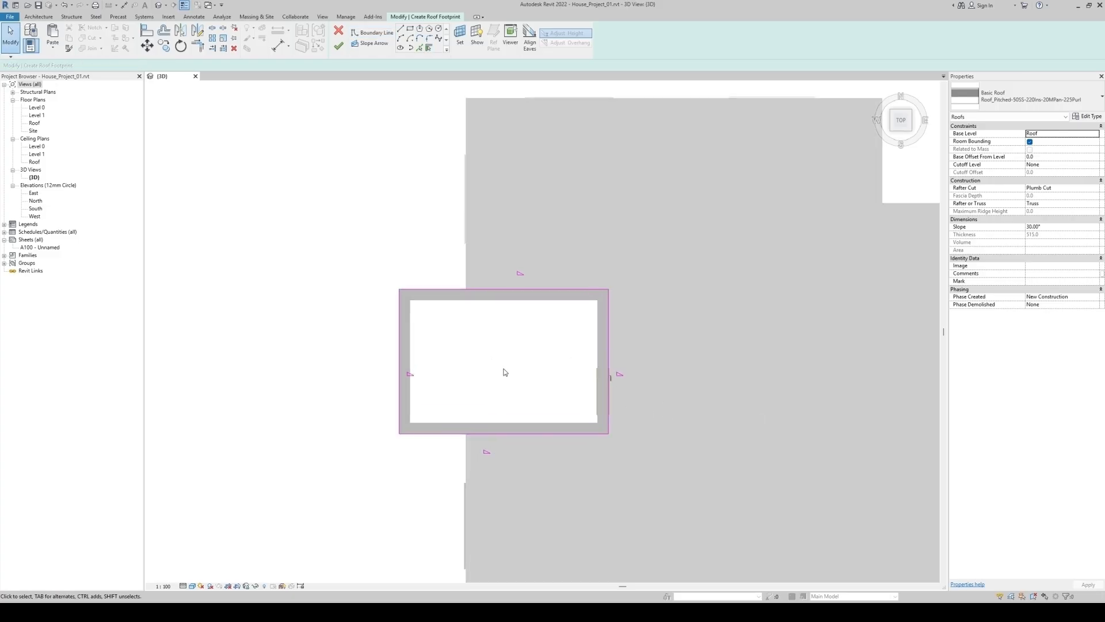
- Select all four boundary lines and finish the footprint as a hipped roof with a 30° slope on every side
drag(644, 354, 387, 388)
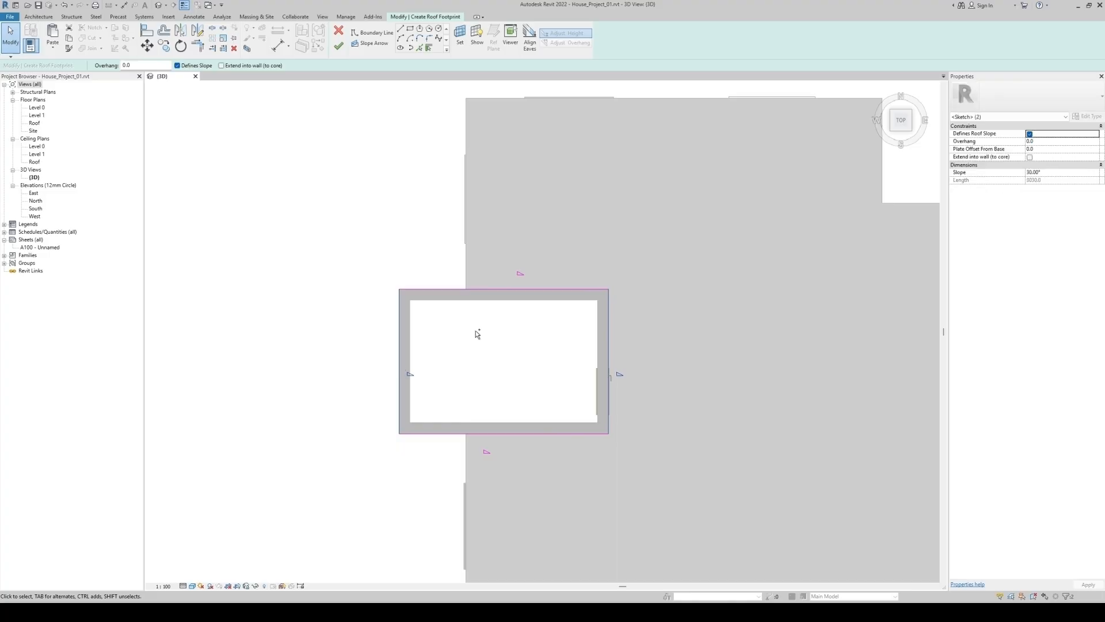
ctrl+drag(550, 254, 449, 491)
mouse_move(723, 459)
shift+middle_down()
mouse_move(647, 259)
mouse_move(678, 262)
mouse_move(649, 231)
shift+middle_up()
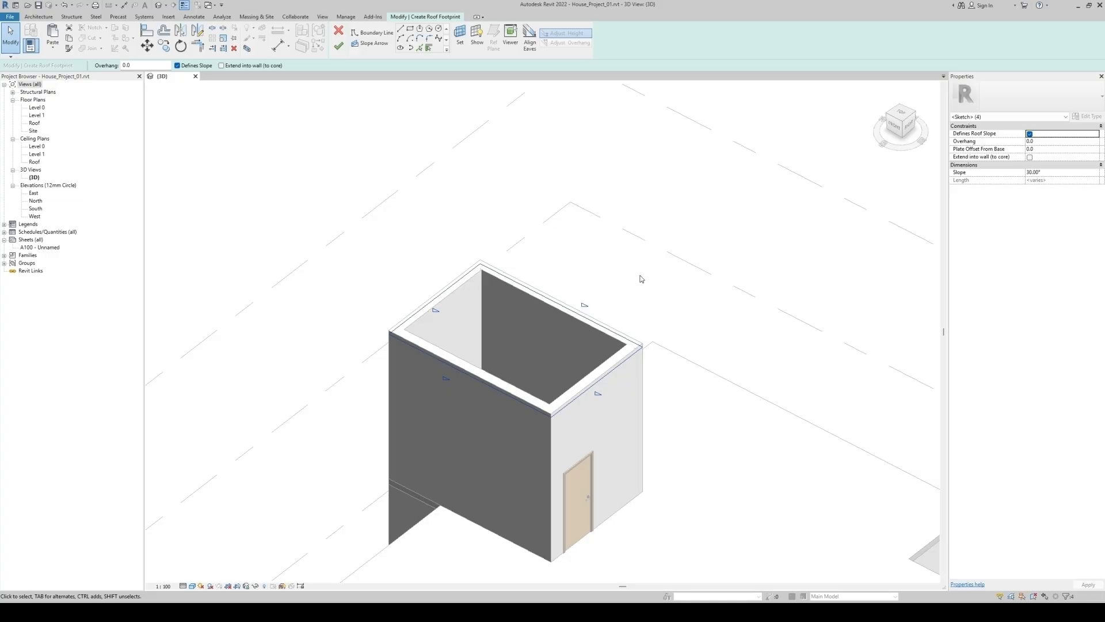
click(337, 47)
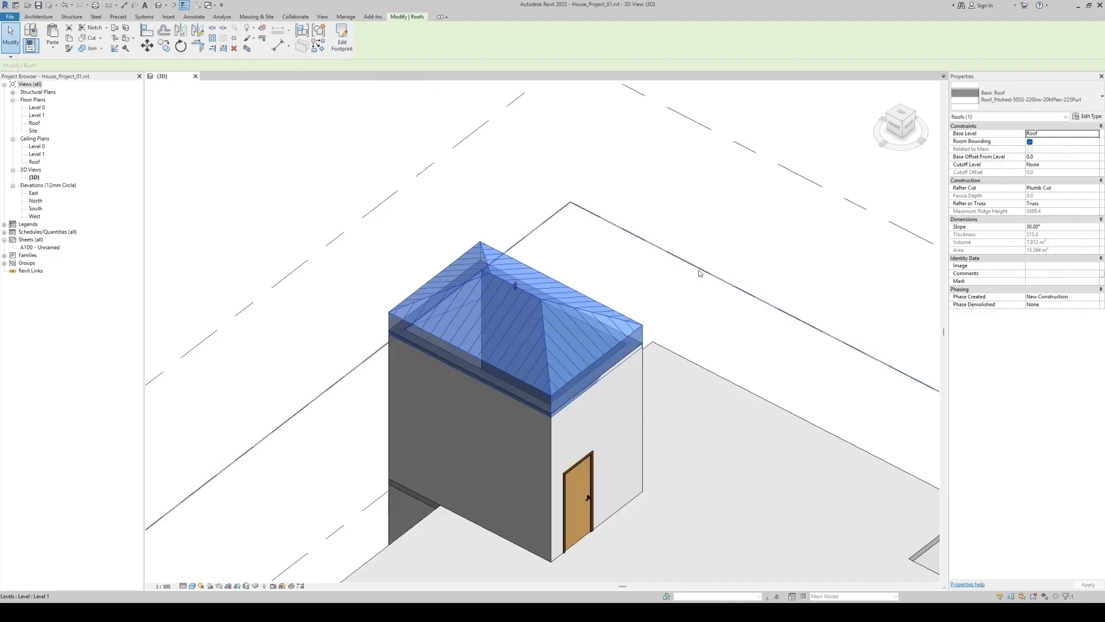
- Change the stairwell roof's type to Roof_Generic-125mm
shift+middle_drag(735, 300, 727, 252)
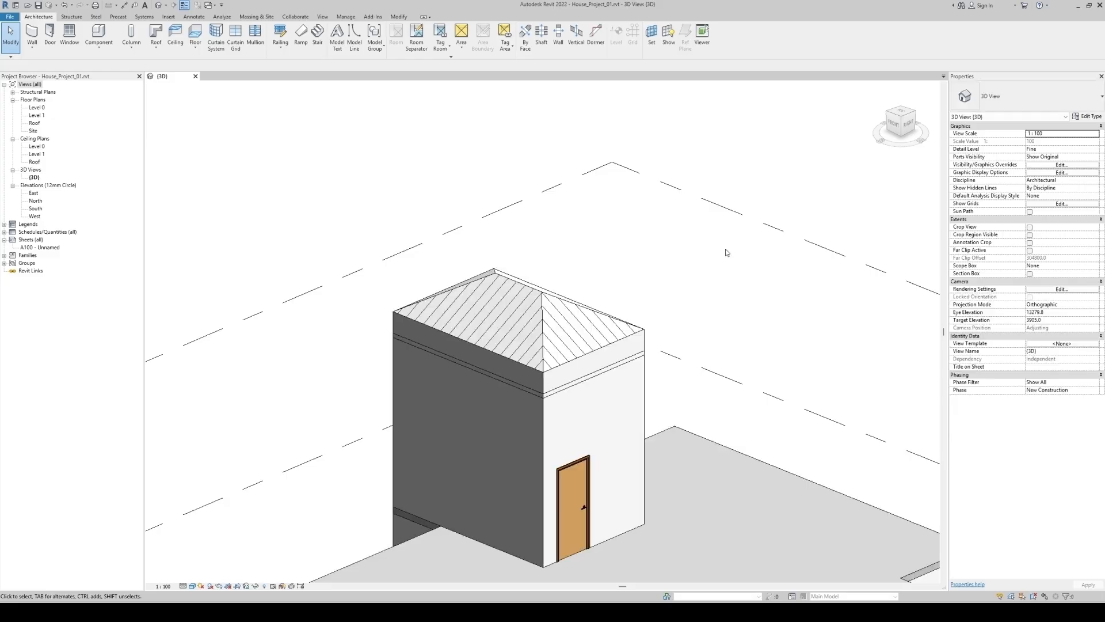
click(603, 320)
click(1031, 97)
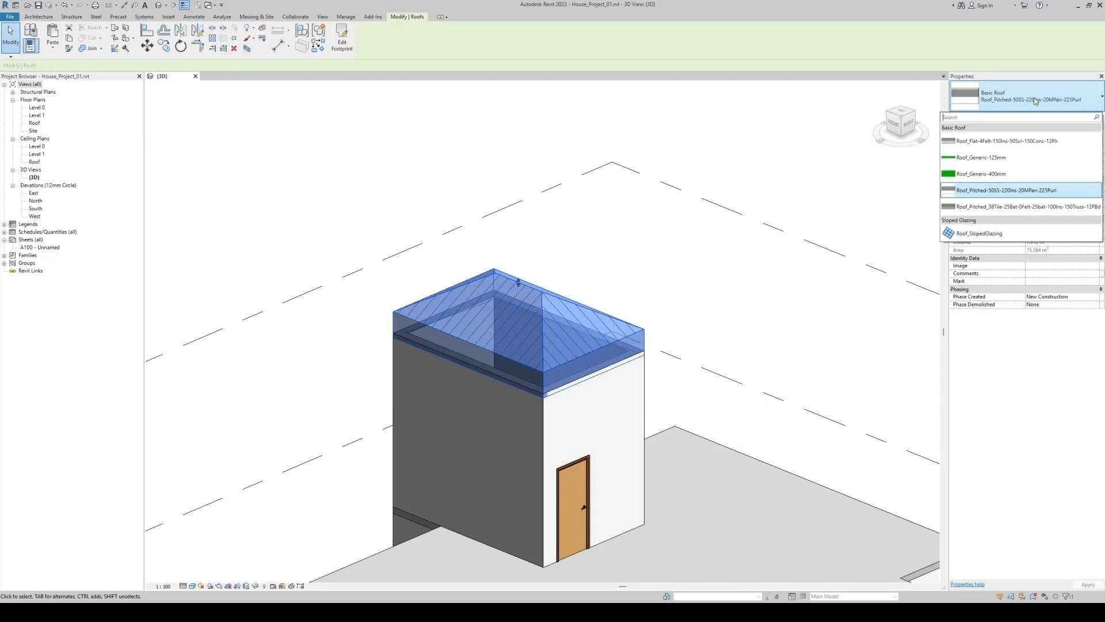
click(1004, 157)
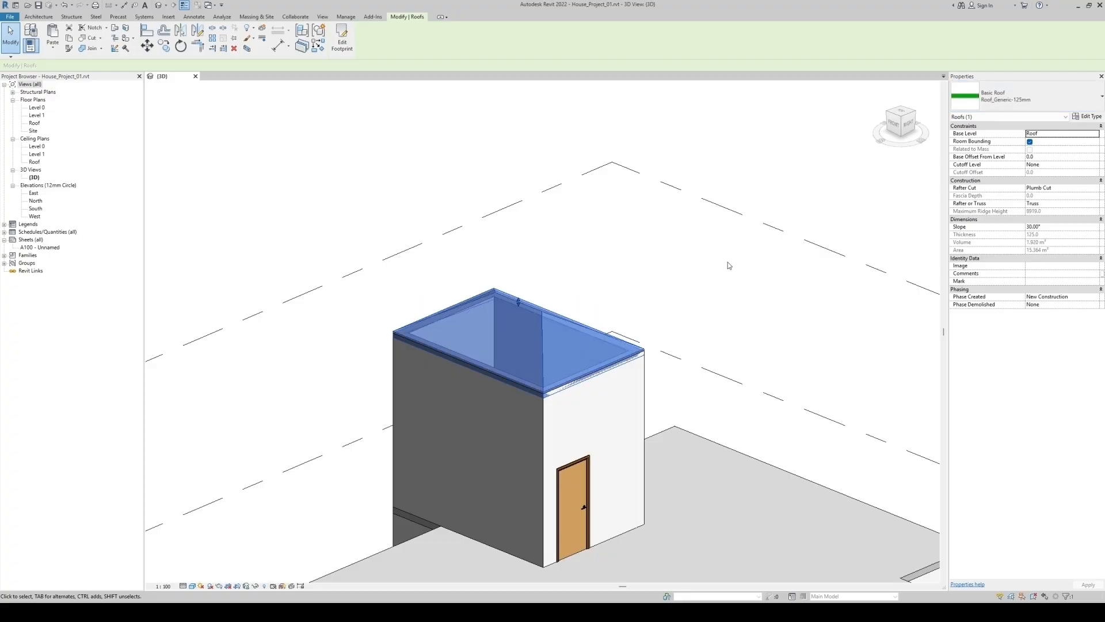
click(623, 273)
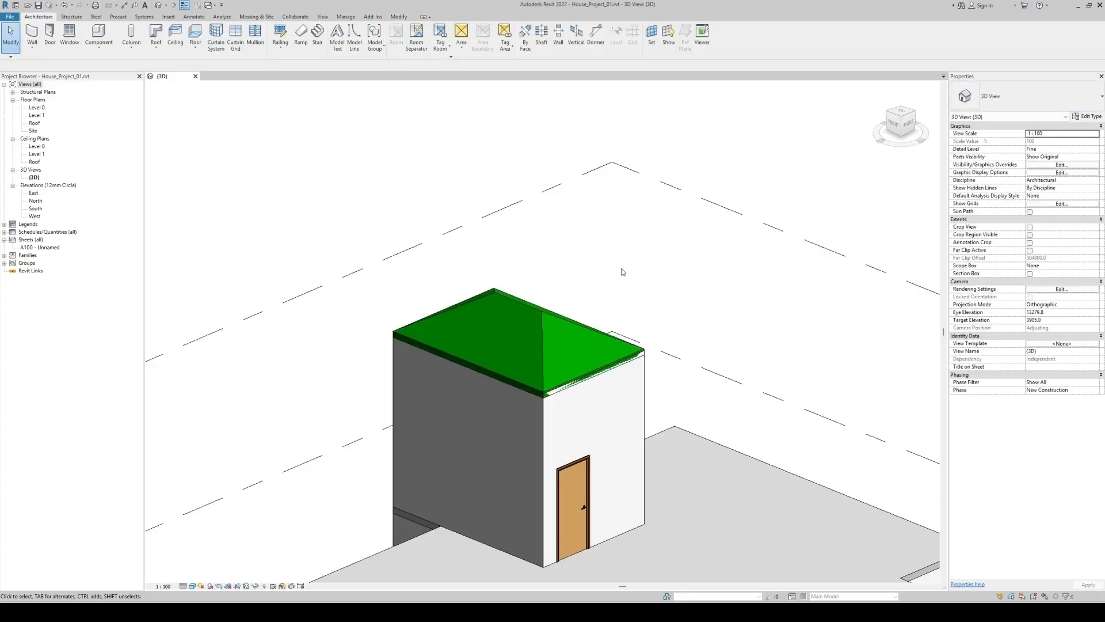
- Set the Roof level's elevation to 7000 from the front view
shift+middle_drag(622, 273, 541, 362)
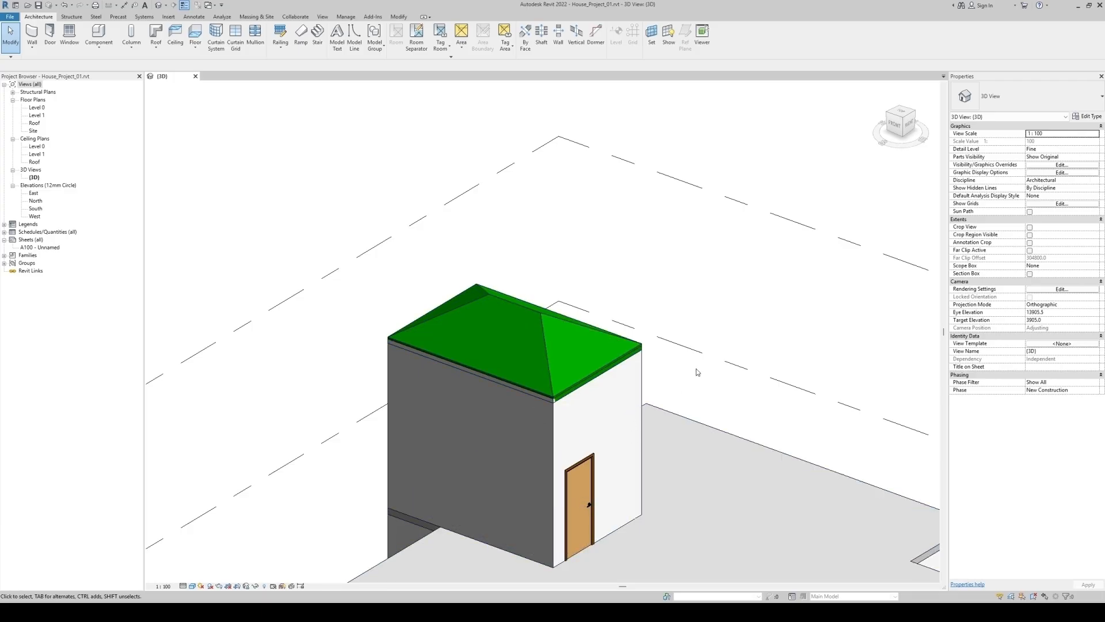
click(894, 123)
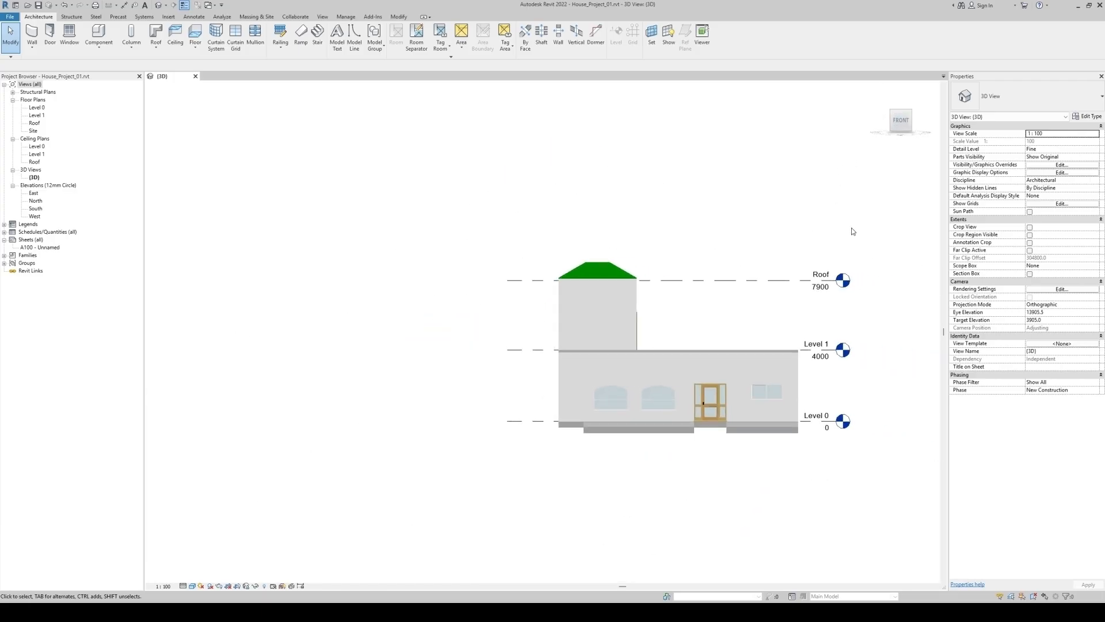
click(665, 267)
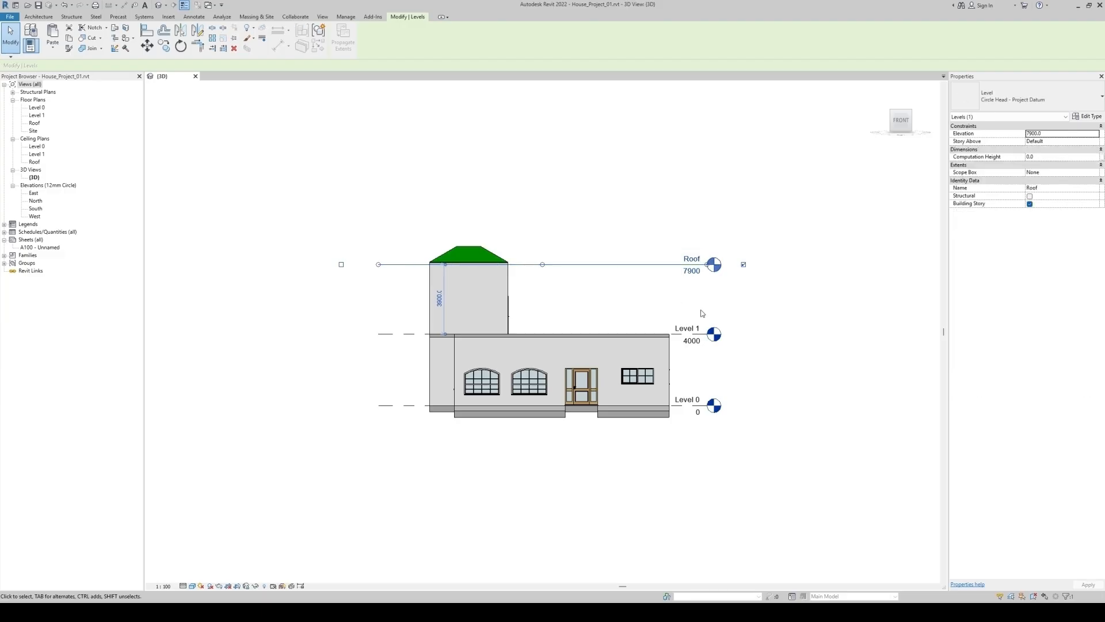
click(694, 272)
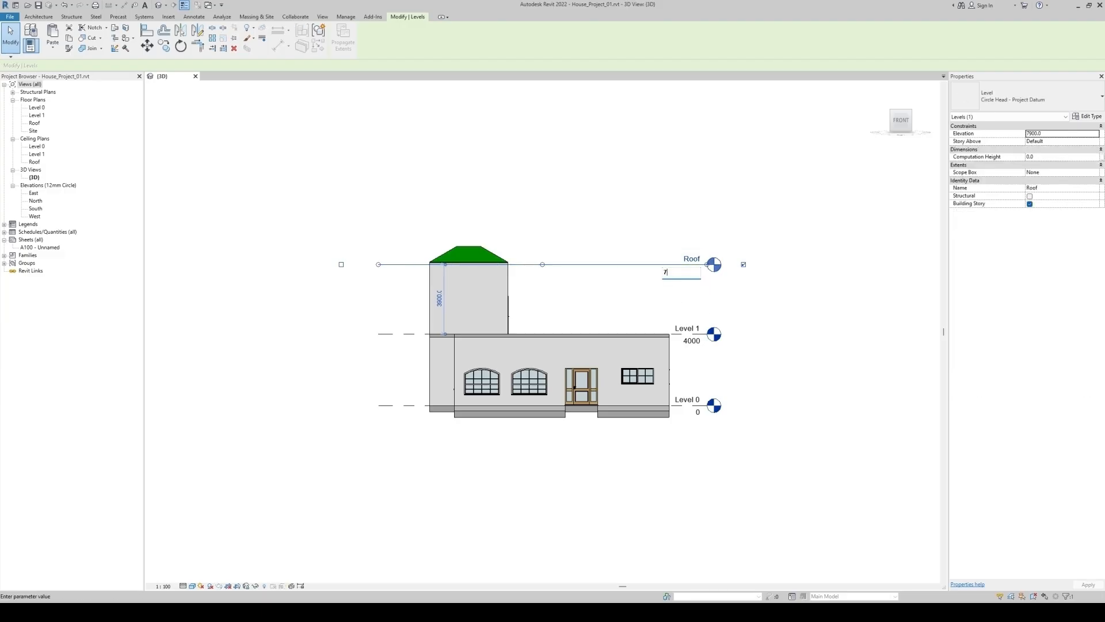
text(7000)
key(Return)
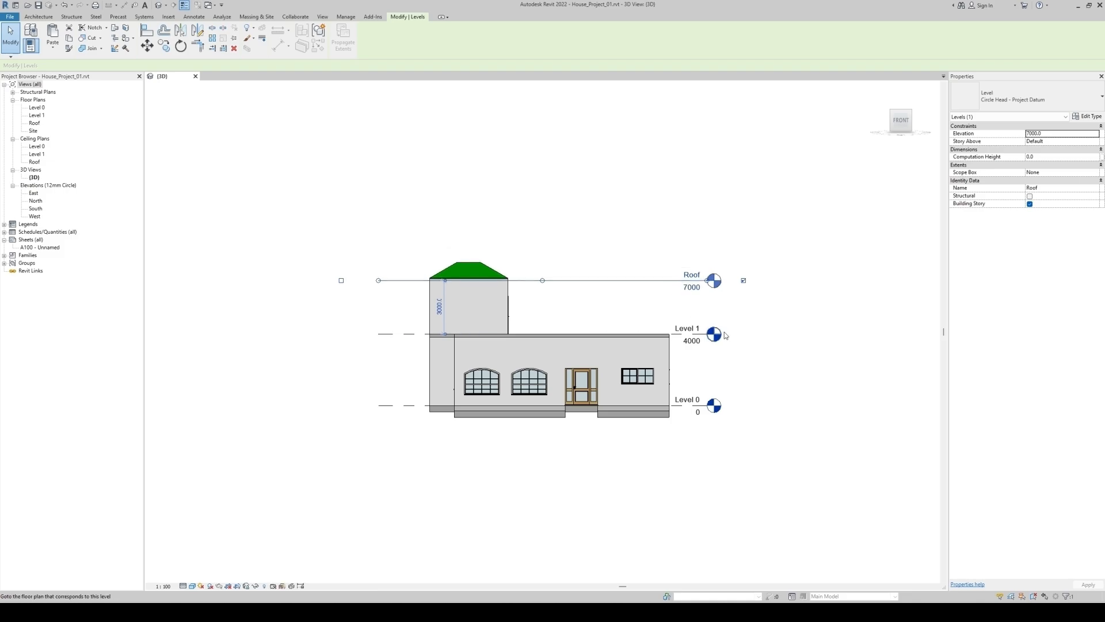
click(802, 320)
- Edit the stairwell roof's footprint, turning off Defines Slope for the two short edges to make a gable roof
shift+middle_drag(802, 321, 696, 446)
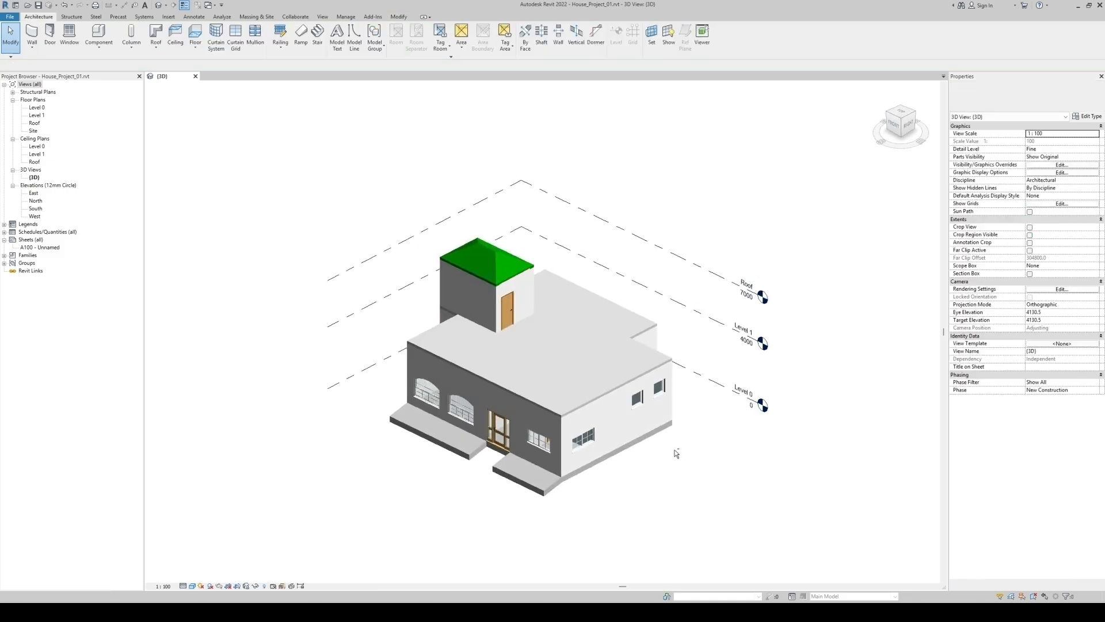
scroll(527, 237, up, 5)
middle_drag(527, 237, 548, 261)
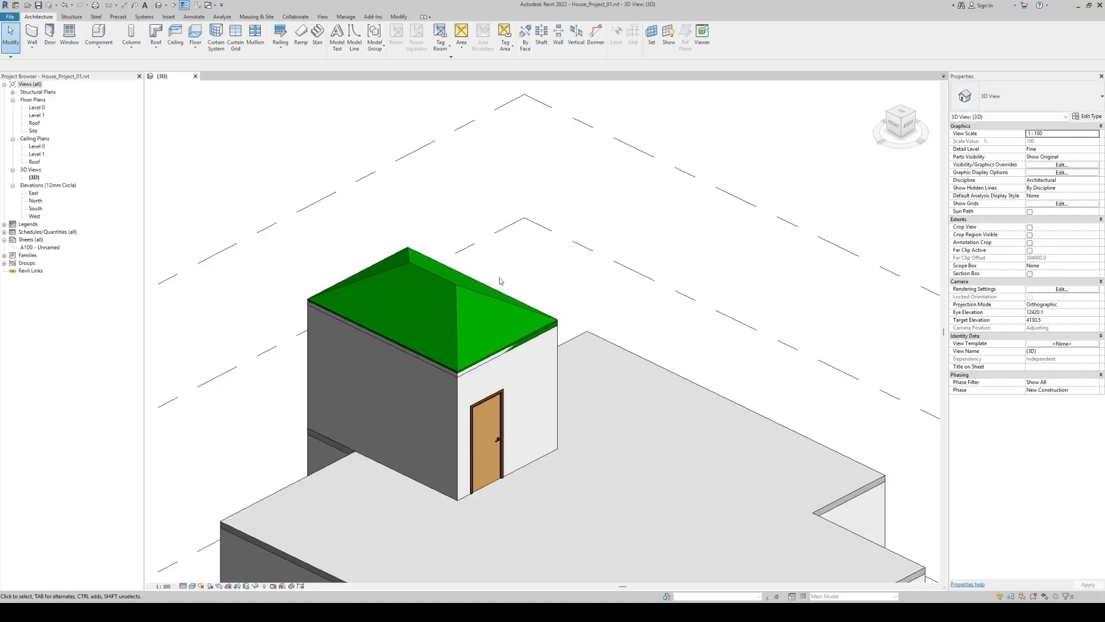
click(495, 297)
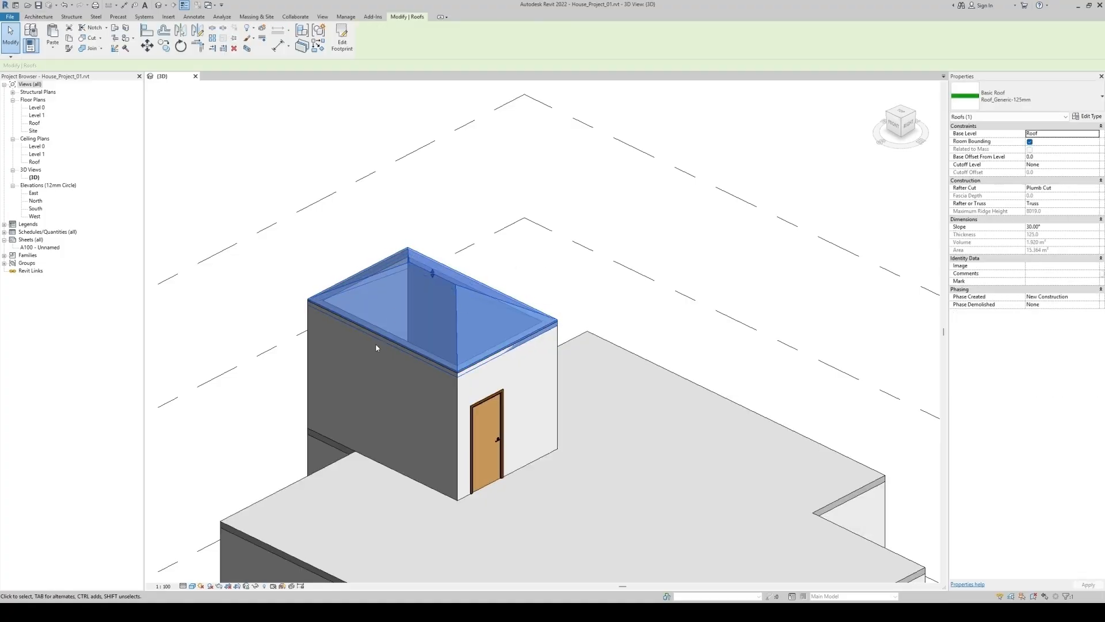
click(332, 33)
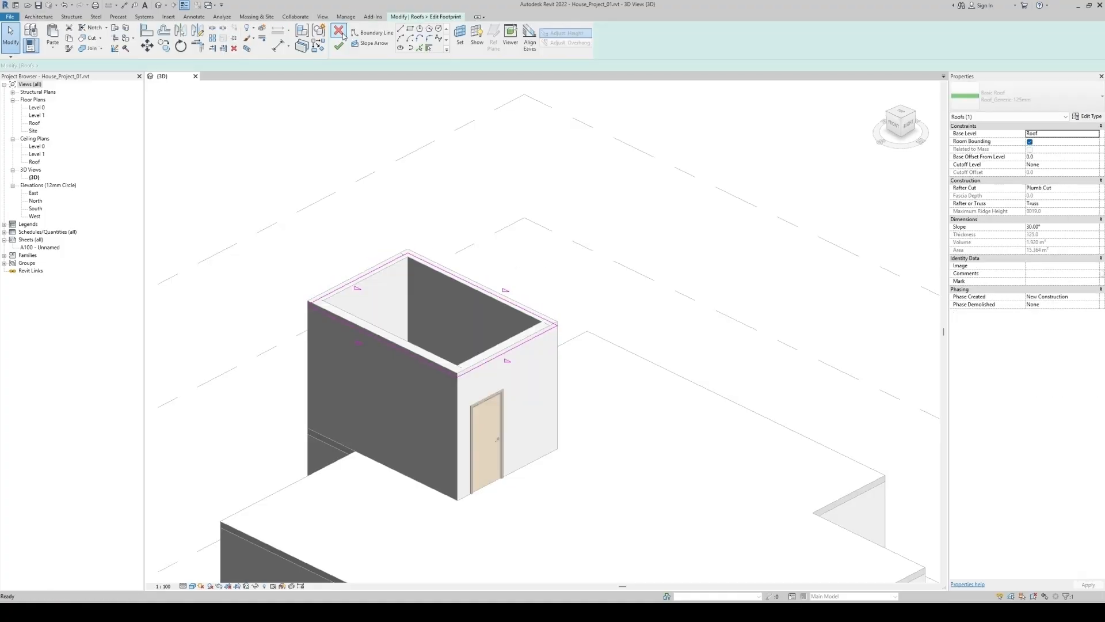
click(372, 272)
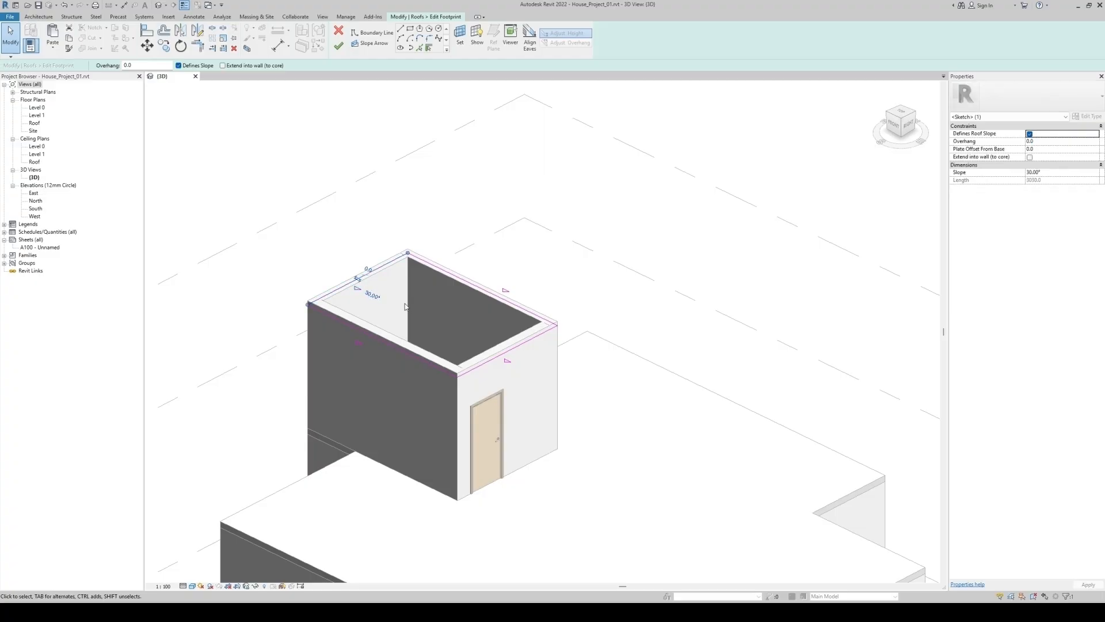
ctrl+click(512, 360)
click(203, 67)
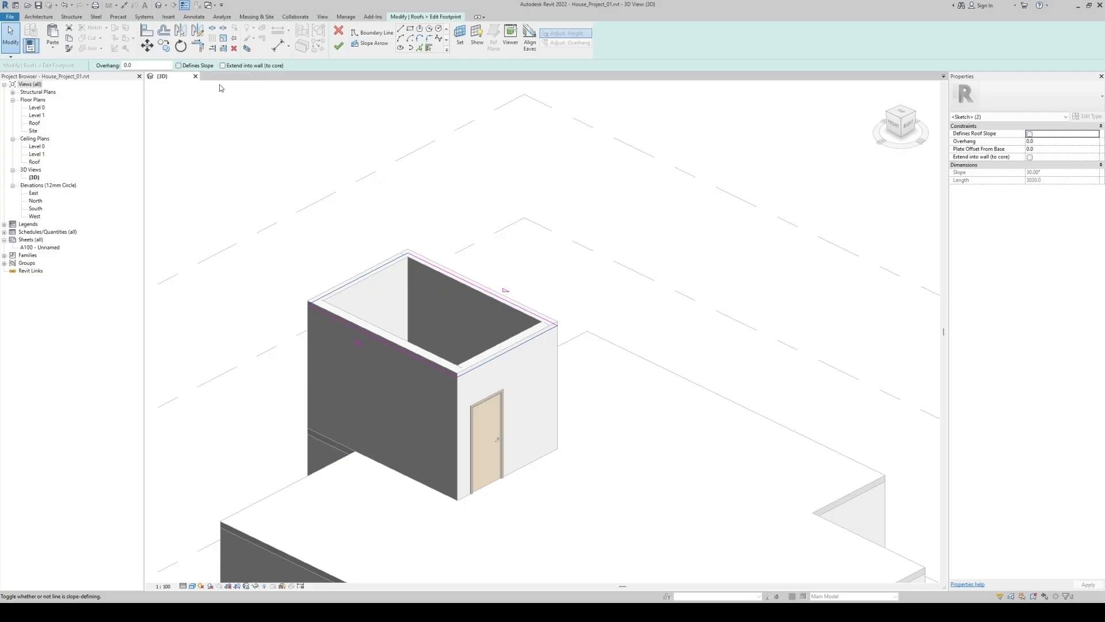
click(340, 46)
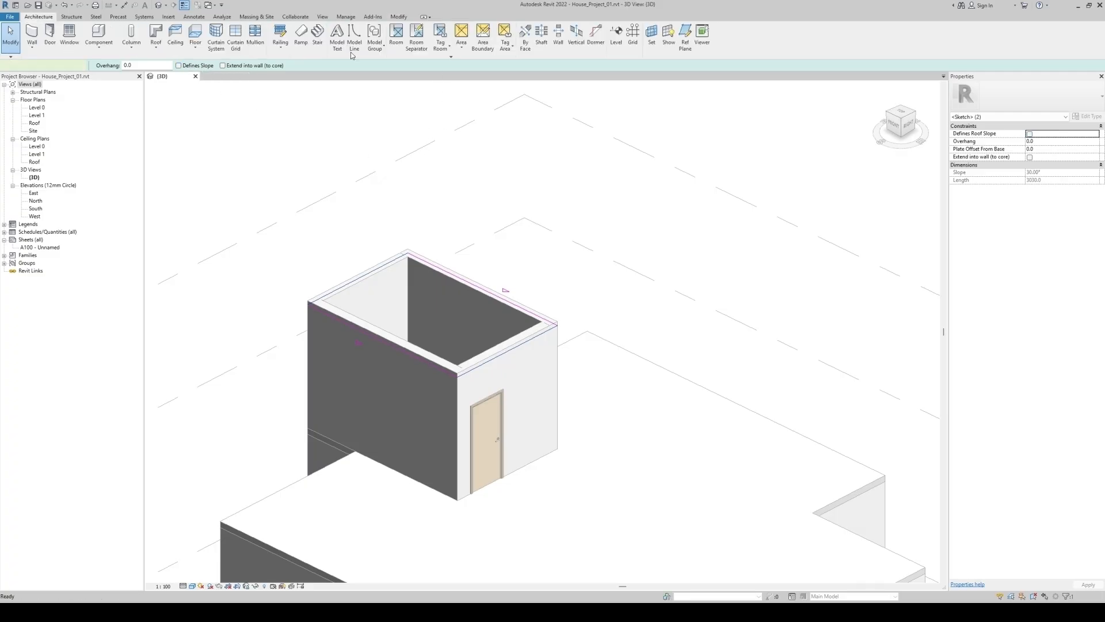
click(557, 184)
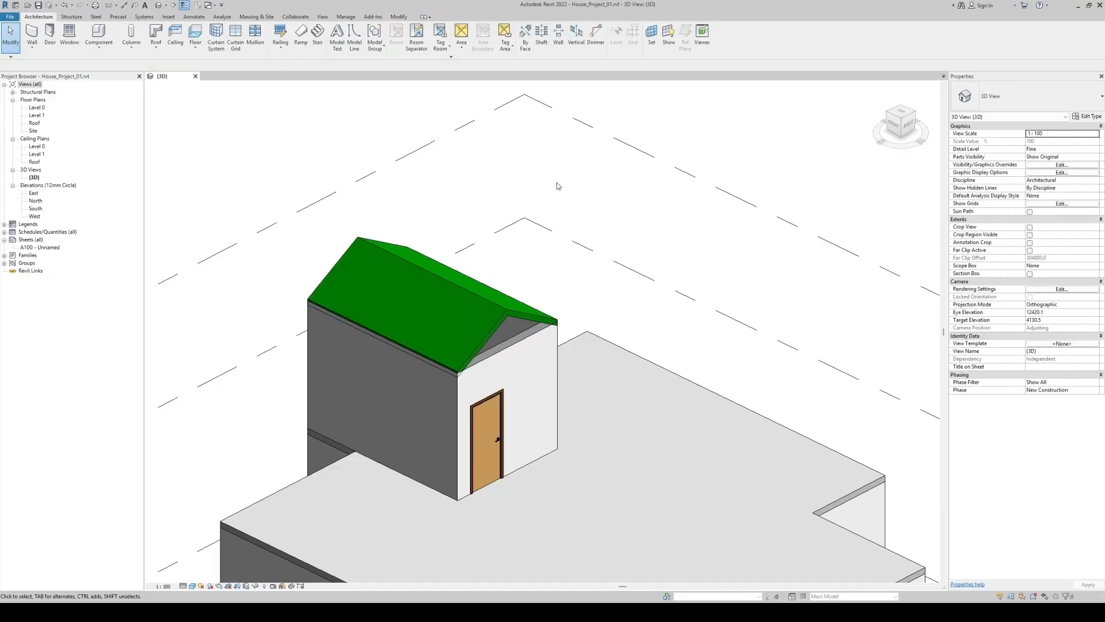
click(489, 297)
mouse_move(681, 316)
shift+middle_down()
mouse_move(675, 288)
mouse_move(622, 246)
mouse_move(502, 240)
mouse_move(685, 320)
shift+middle_up()
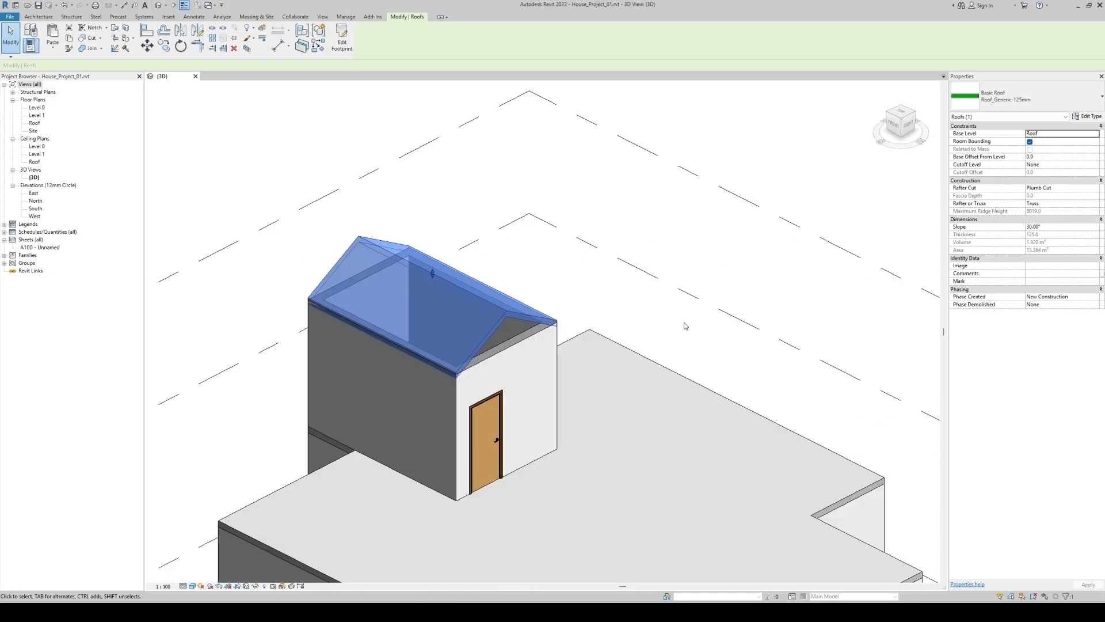
click(685, 326)
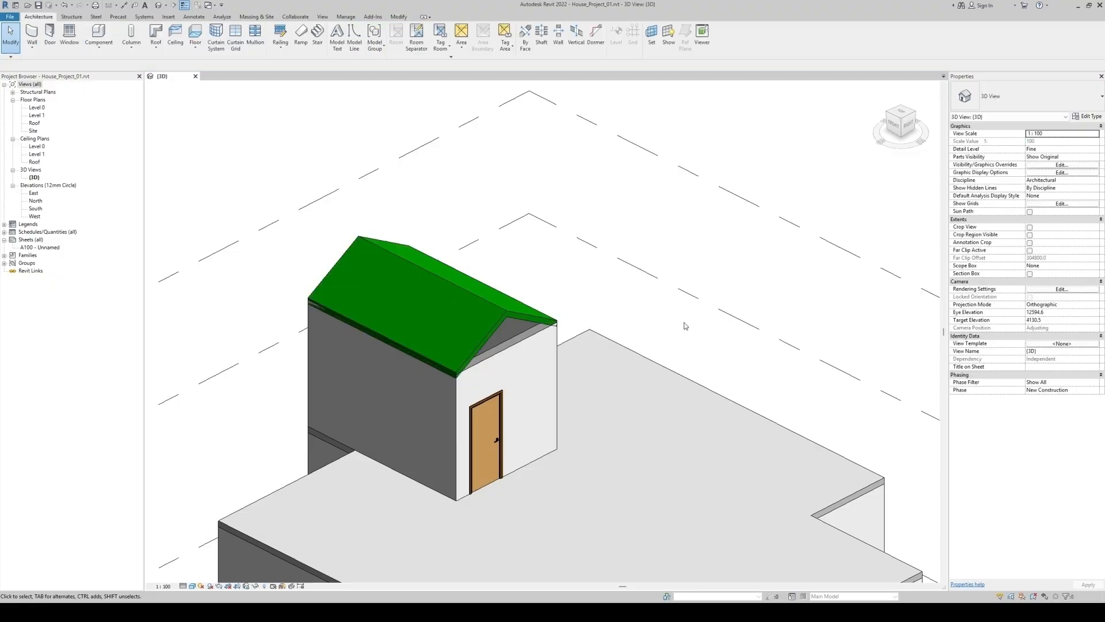
- Attach the tops of all four stairwell walls to the gable roof, closing the gaps under both gables
click(533, 338)
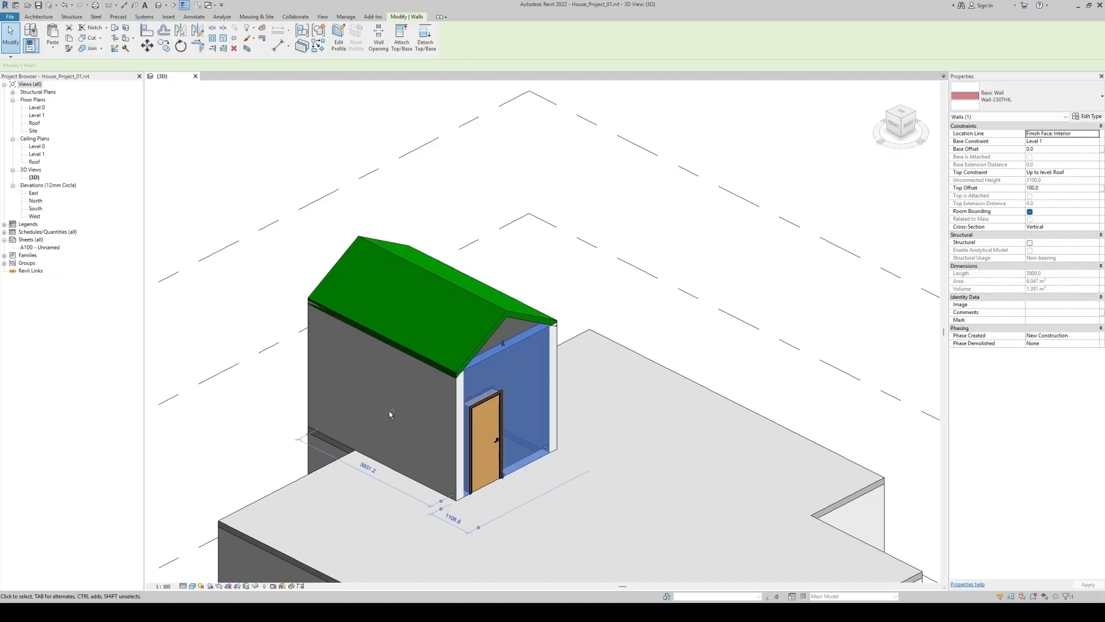
ctrl+click(314, 378)
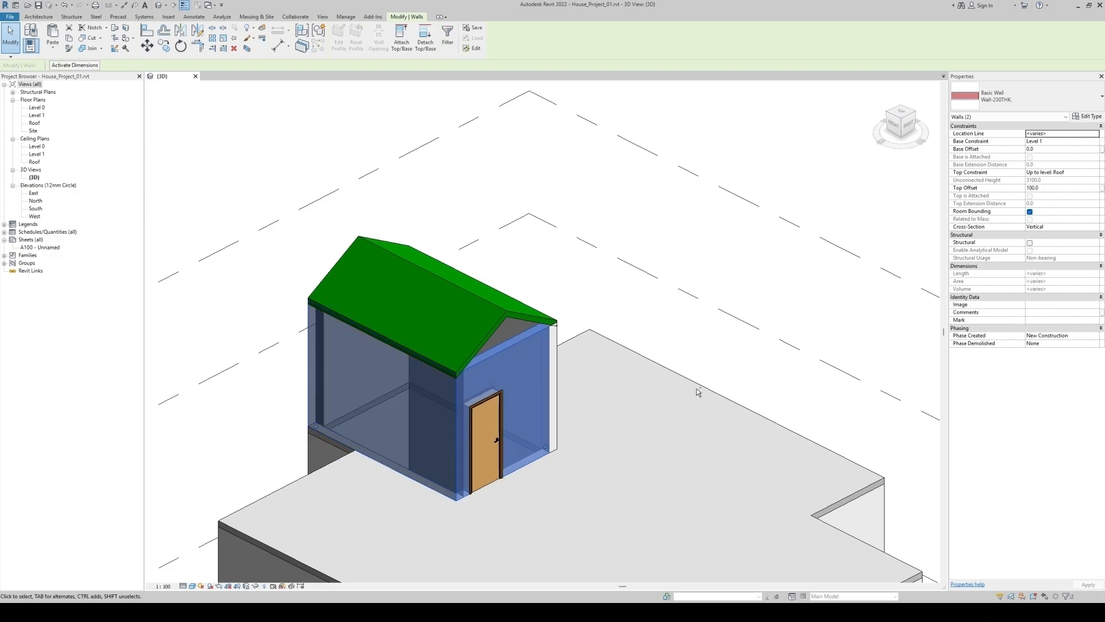
shift+middle_drag(690, 454, 434, 292)
ctrl+click(561, 338)
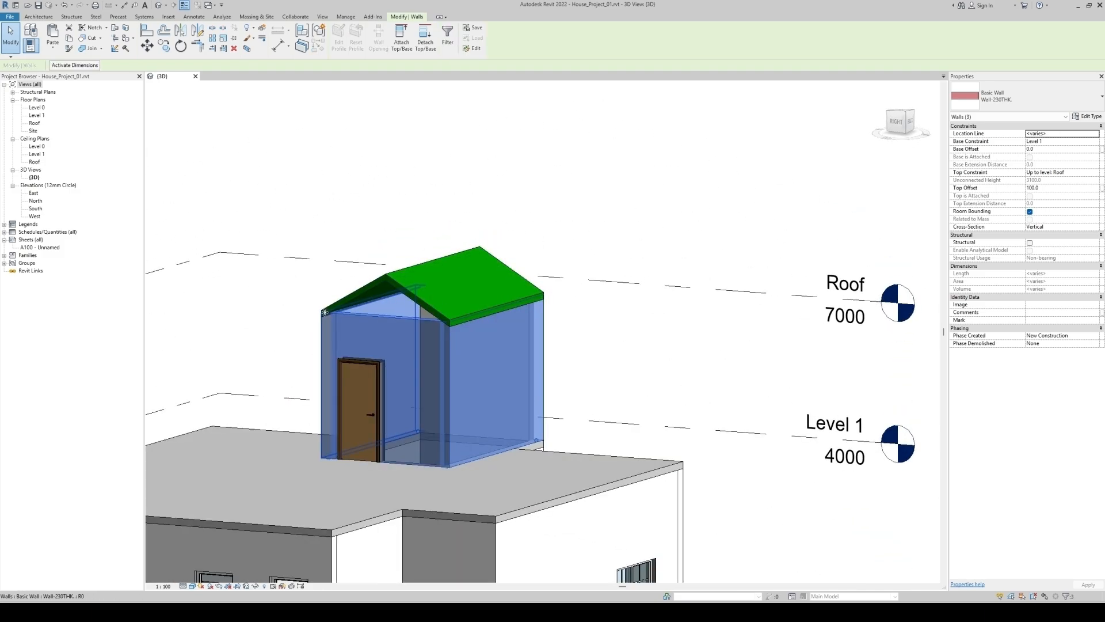
shift+middle_drag(768, 387, 500, 417)
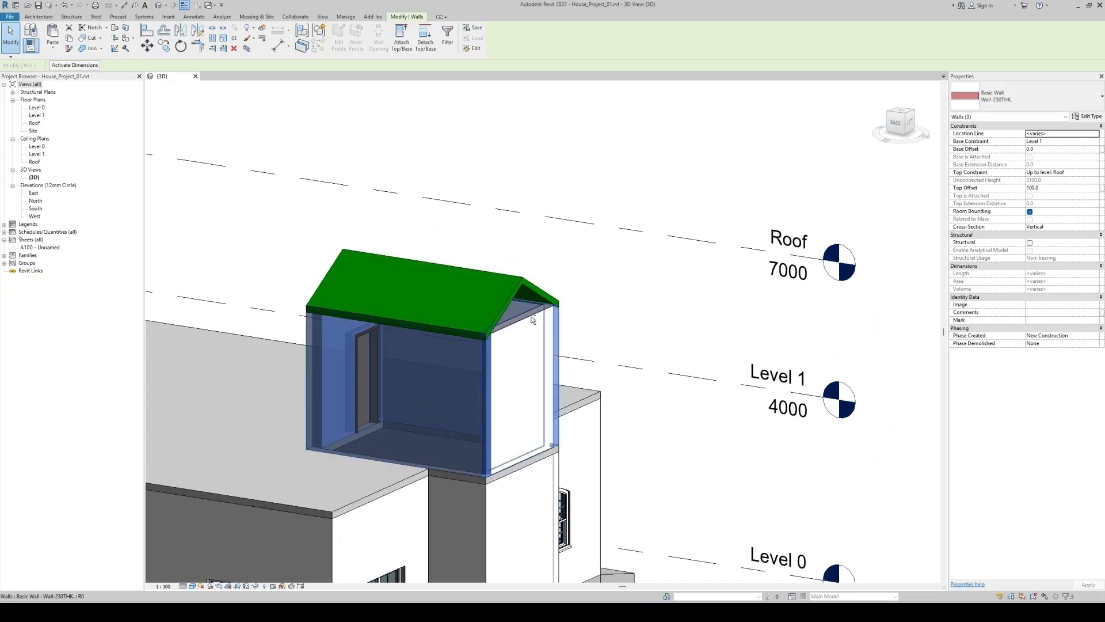
ctrl+click(501, 417)
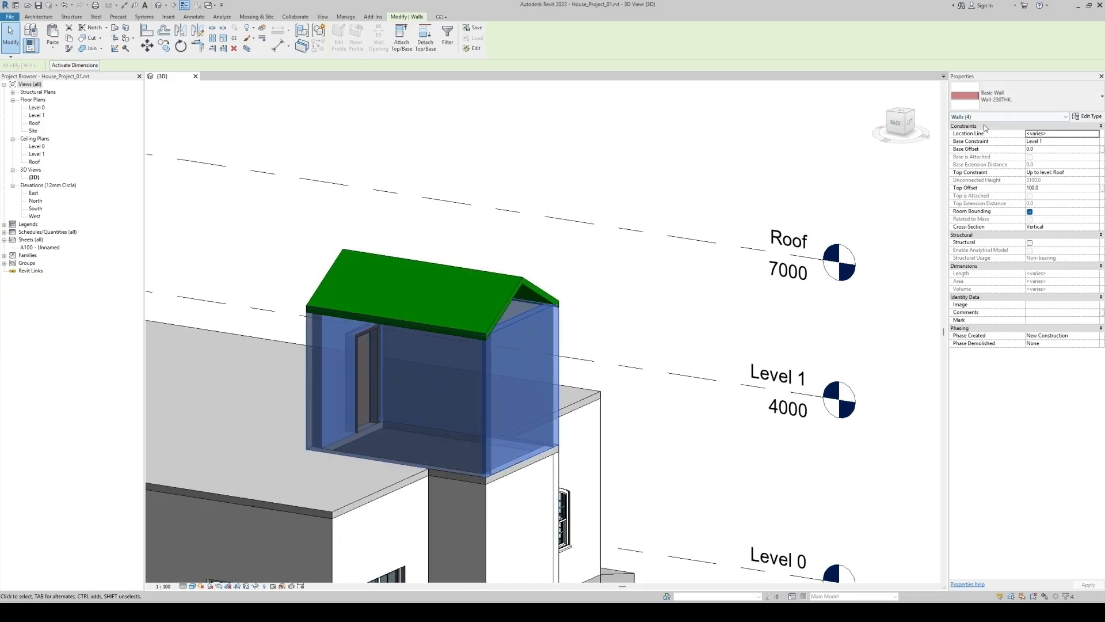
click(401, 46)
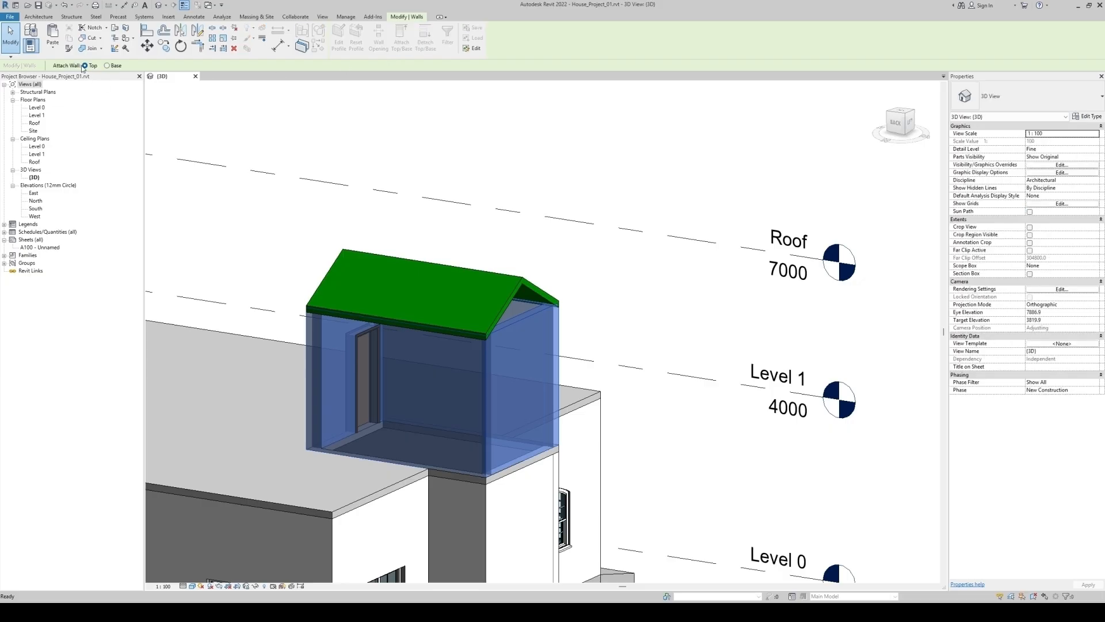
click(507, 270)
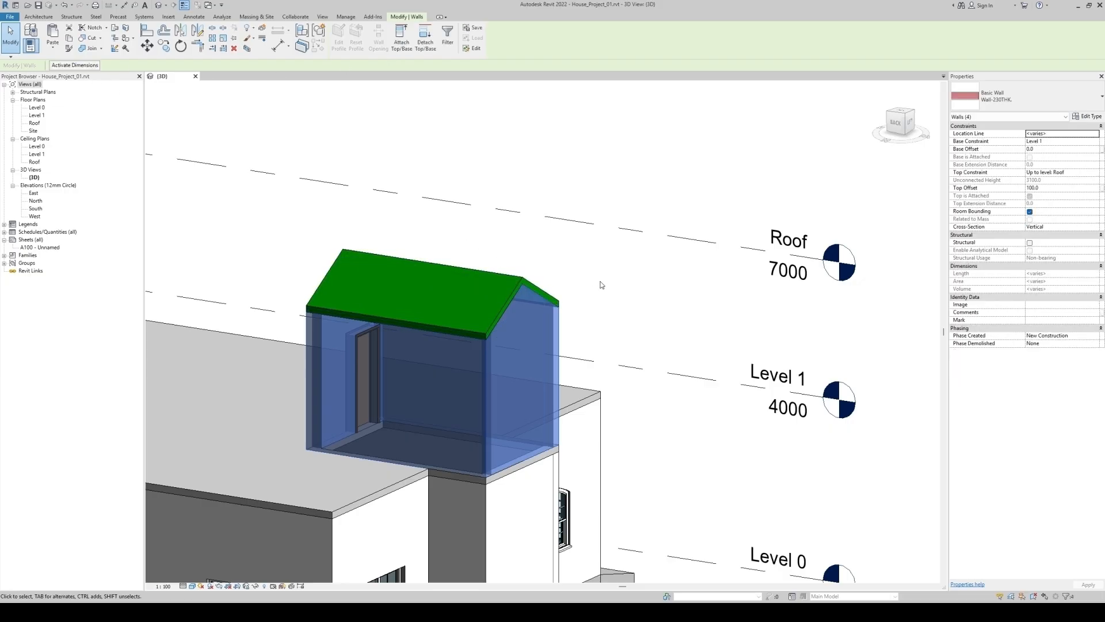
scroll(601, 284, down, 6)
shift+middle_drag(600, 284, 646, 293)
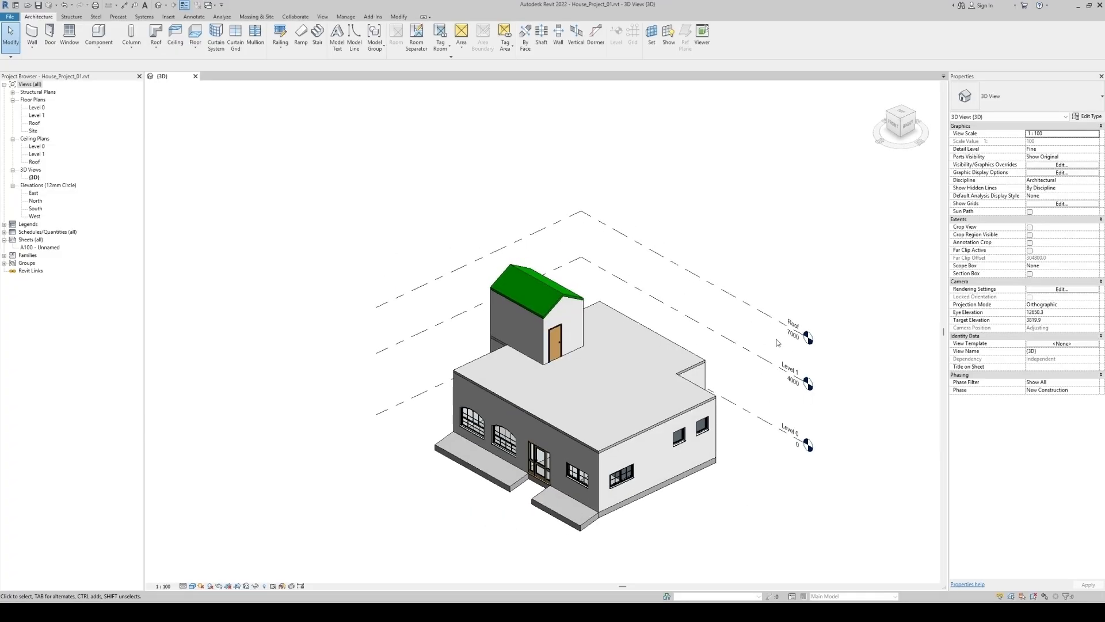
- Edit the stairwell roof's footprint and move one long sloped edge 500 mm outward from the wall as an overhang
scroll(628, 344, up, 2)
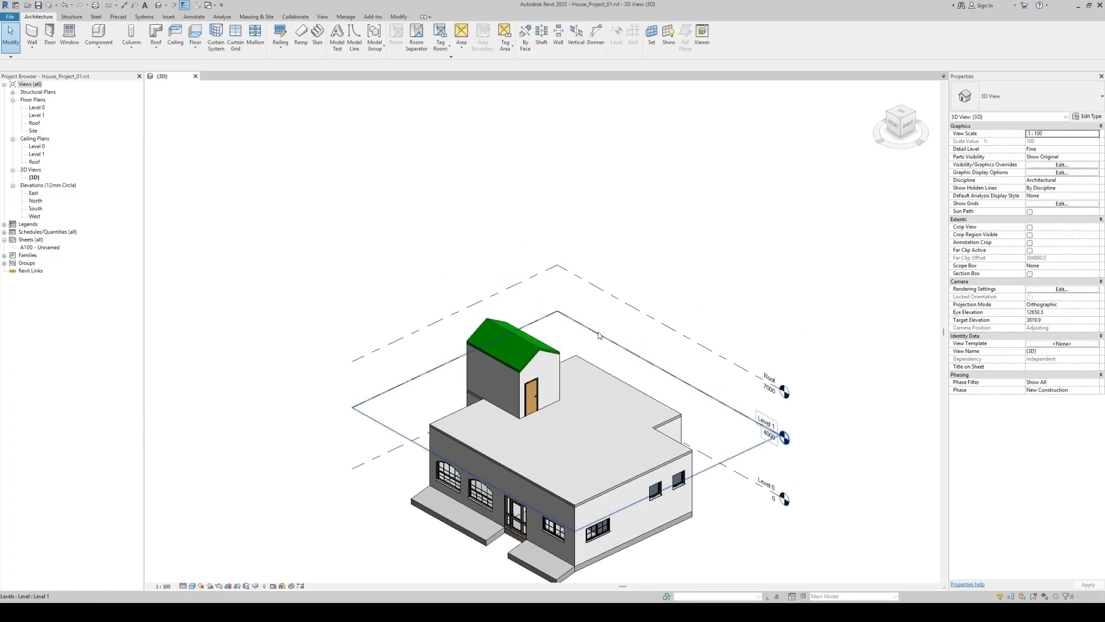
scroll(585, 340, up, 3)
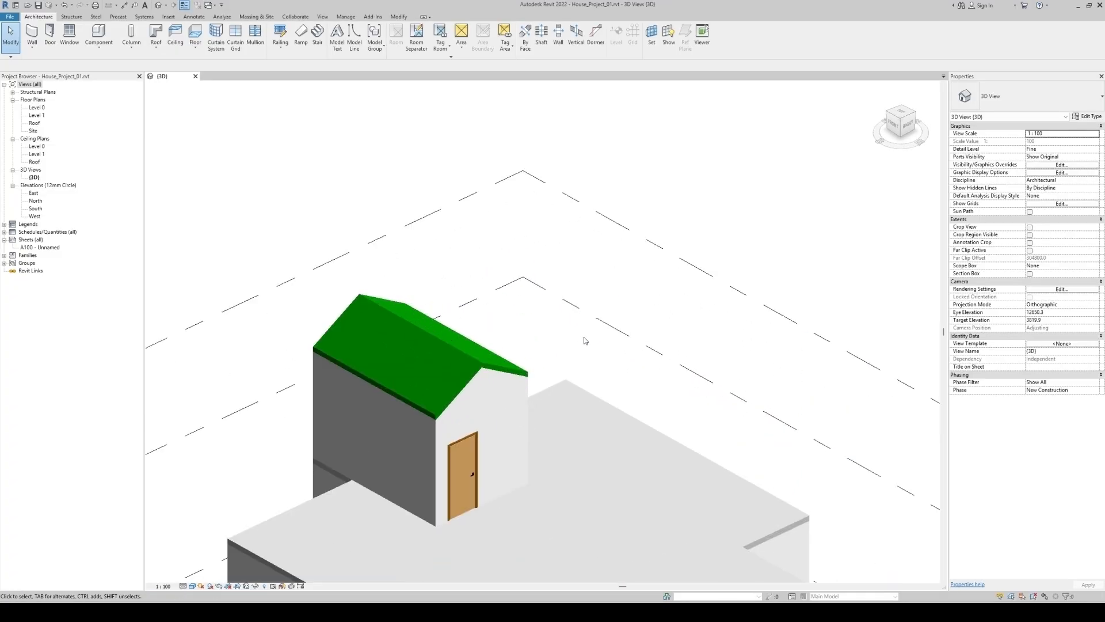
click(377, 383)
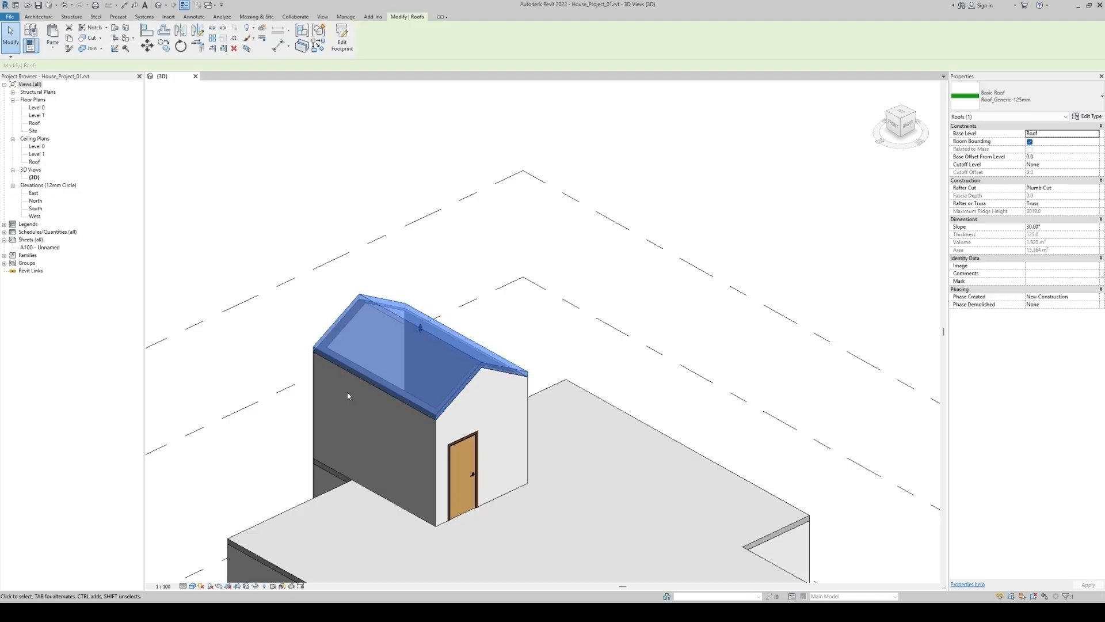
click(347, 54)
click(904, 117)
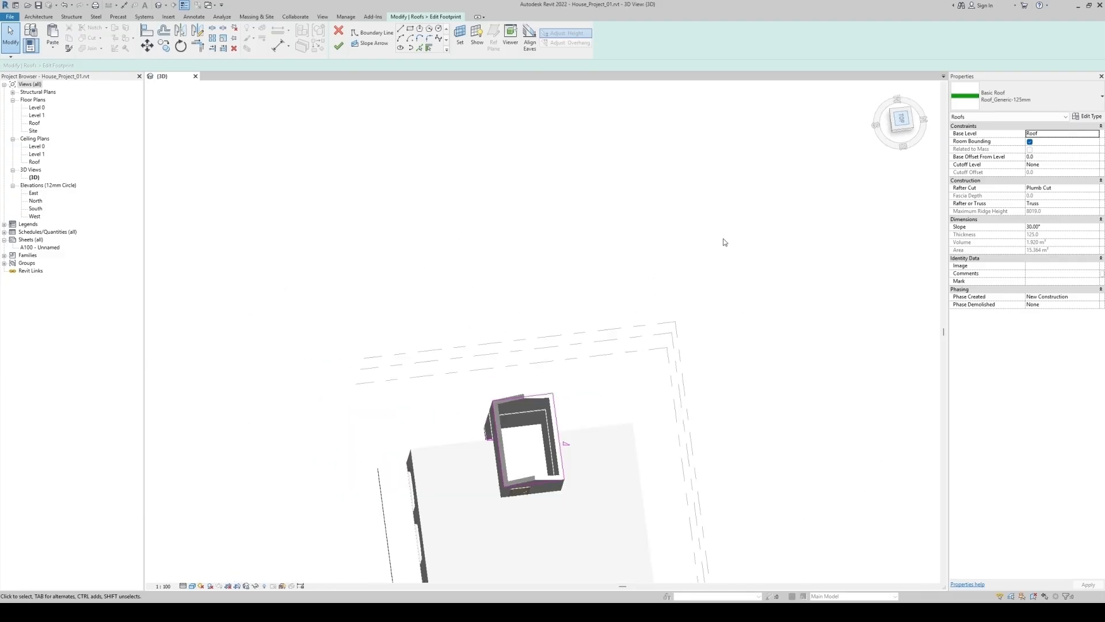
scroll(555, 227, up, 3)
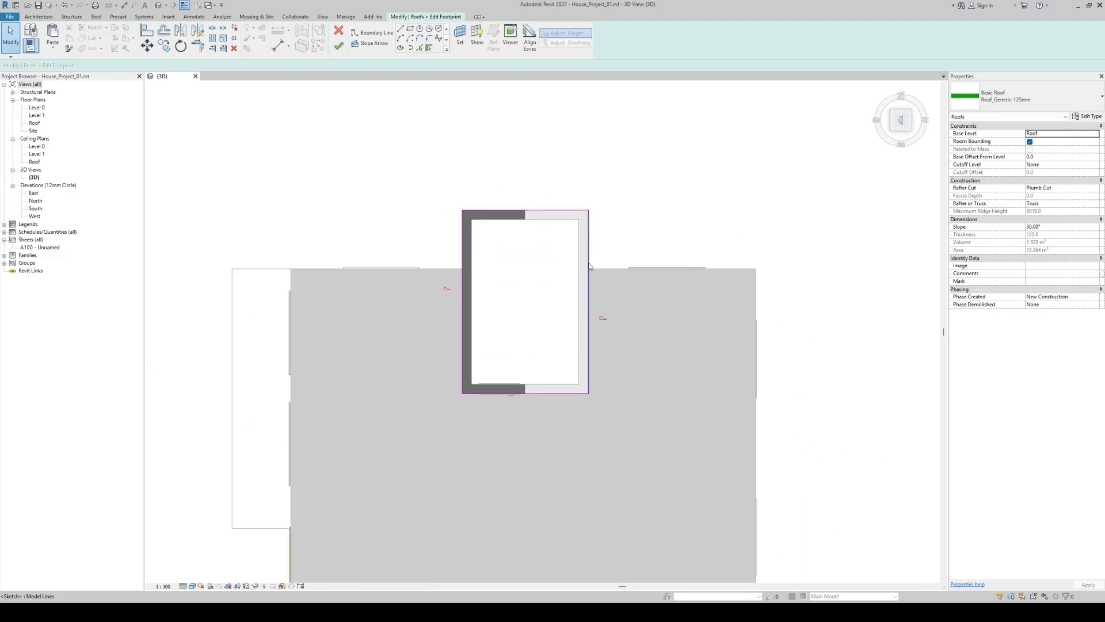
click(588, 271)
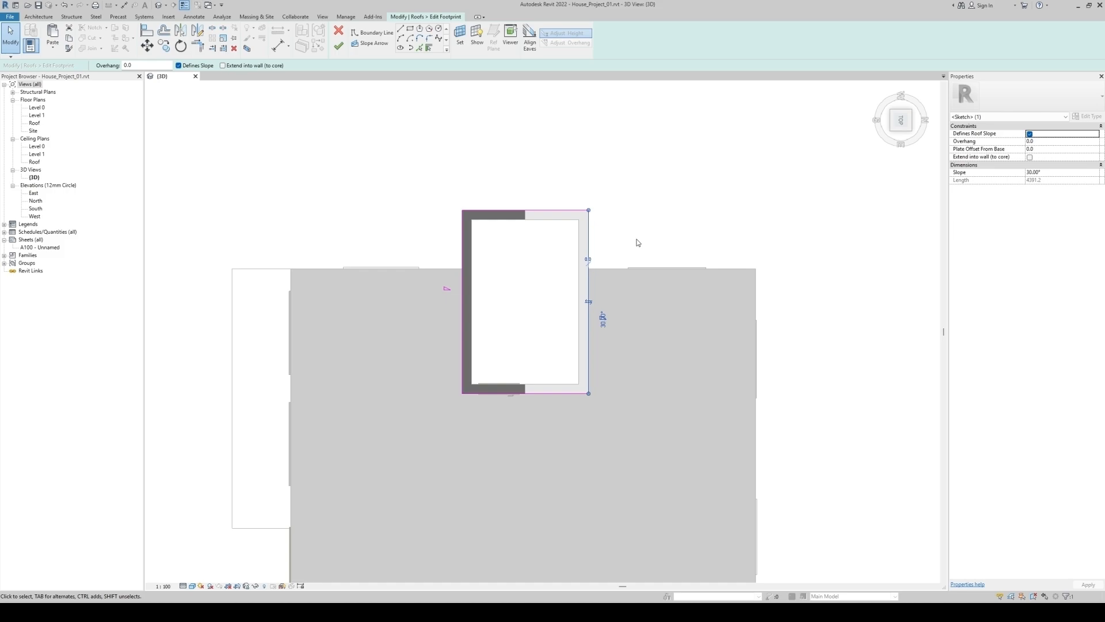
key(m)
key(v)
click(589, 244)
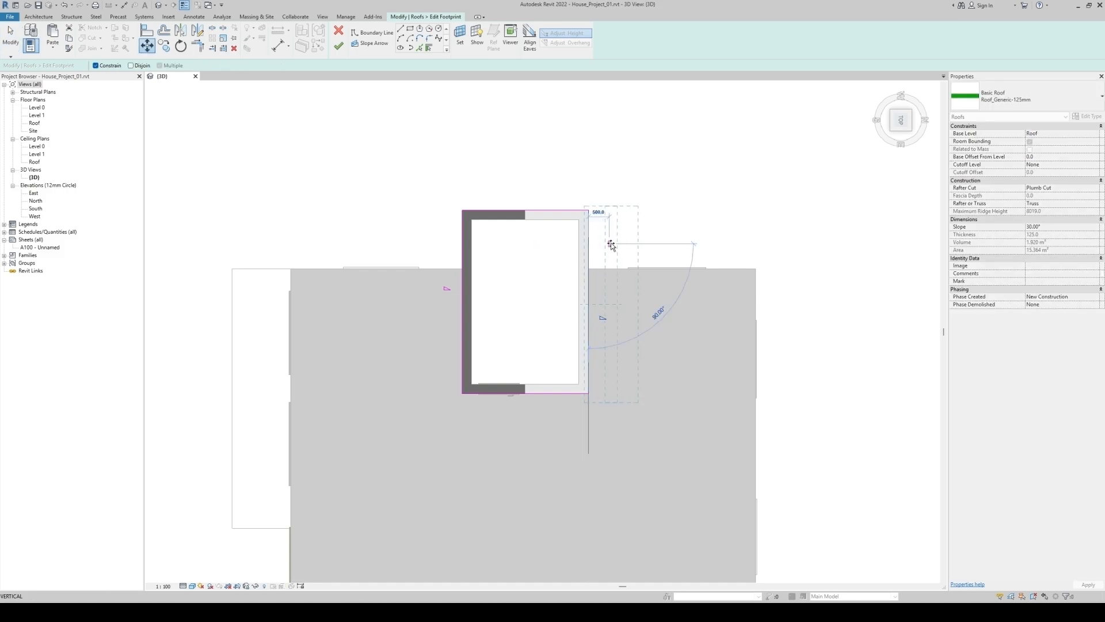
text(500)
key(Return)
key(Escape)
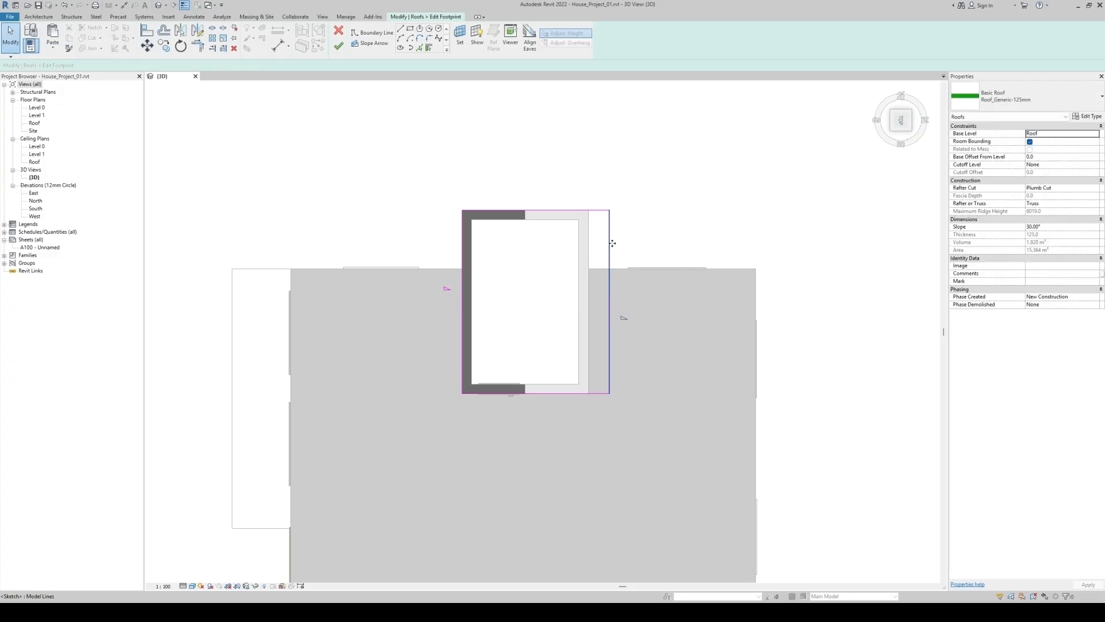
- Move the opposite long sloped edge 500 mm outward as well and finish the roof footprint
click(466, 266)
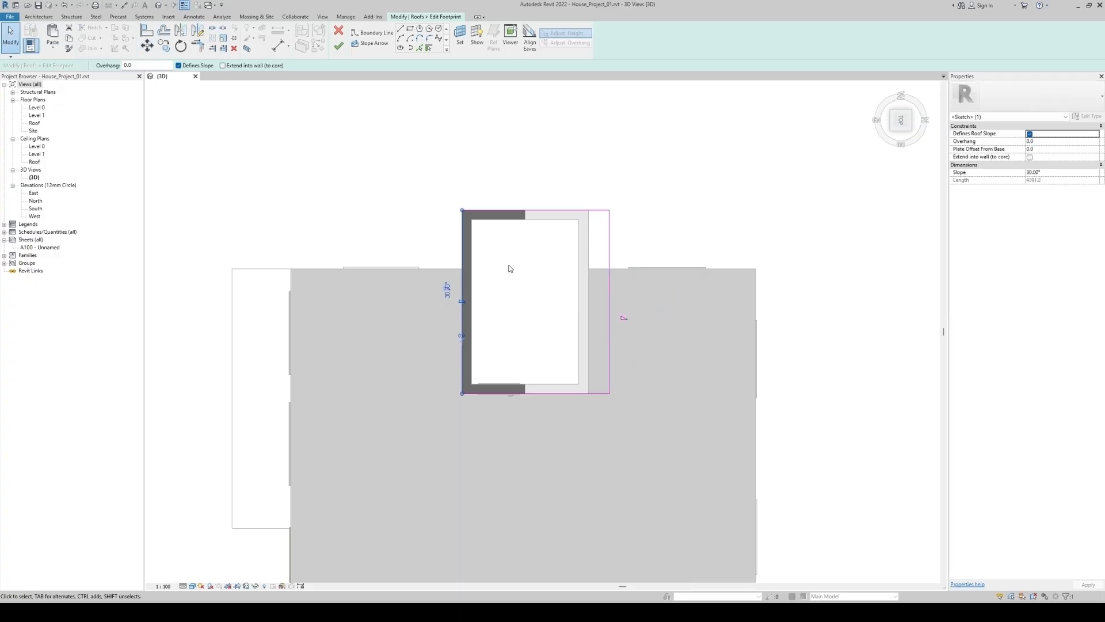
key(m)
key(v)
click(530, 255)
text(300)
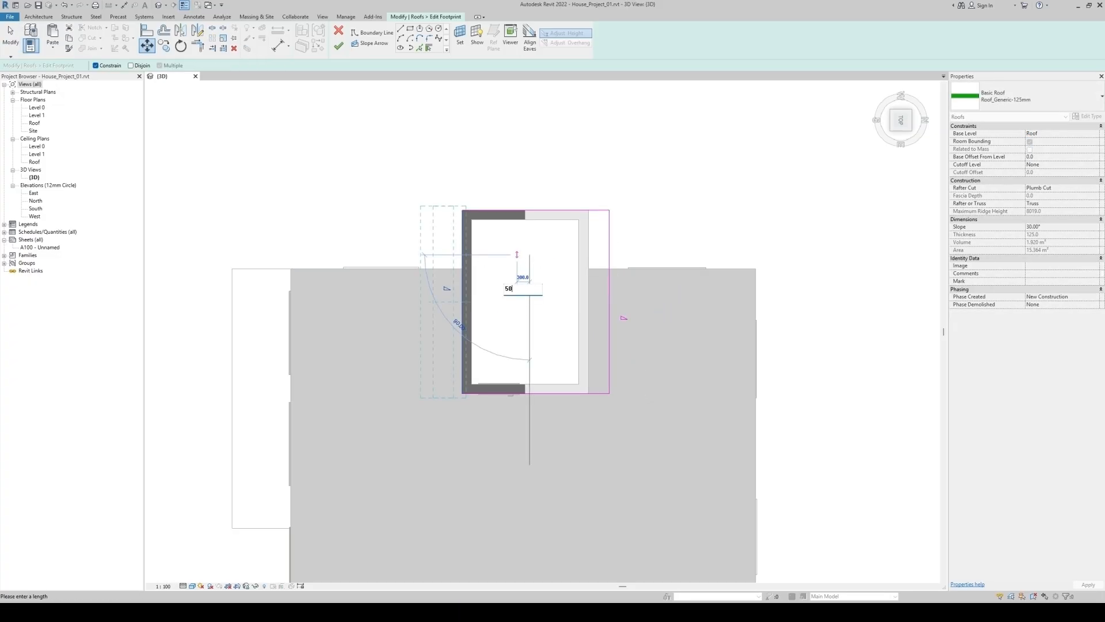
key(Return)
key(Escape)
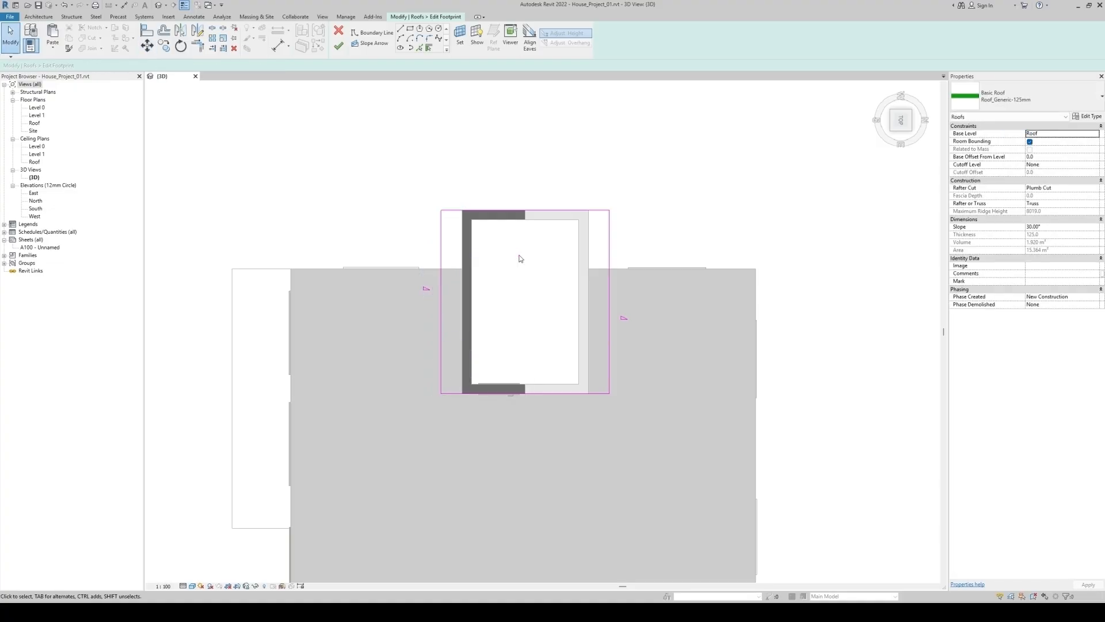
click(335, 52)
shift+middle_drag(677, 375, 812, 125)
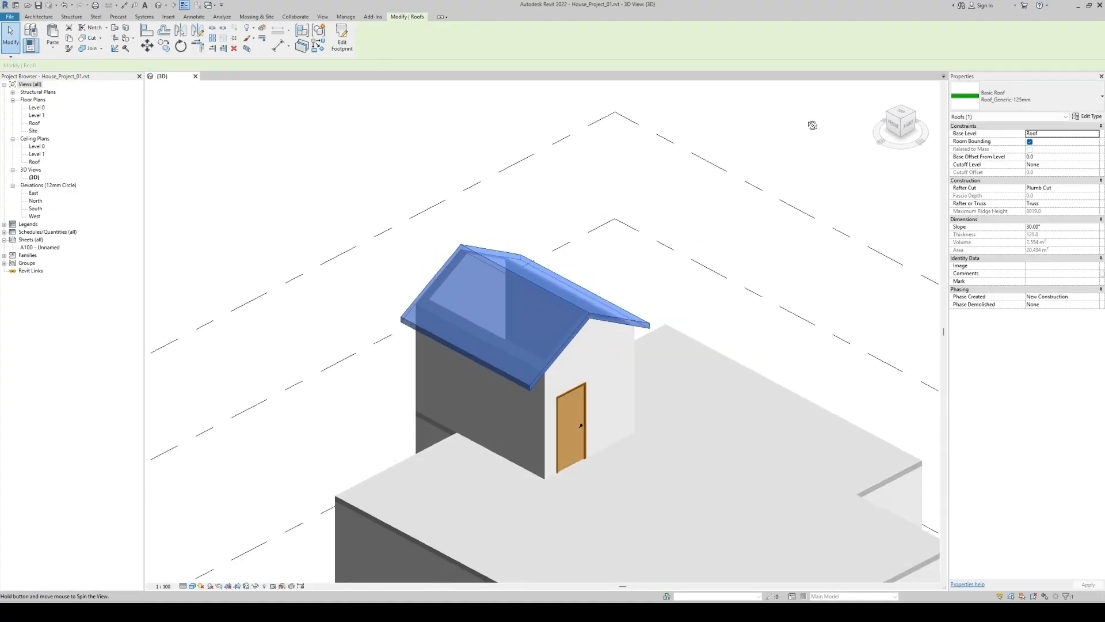
click(793, 295)
shift+middle_drag(811, 352, 814, 277)
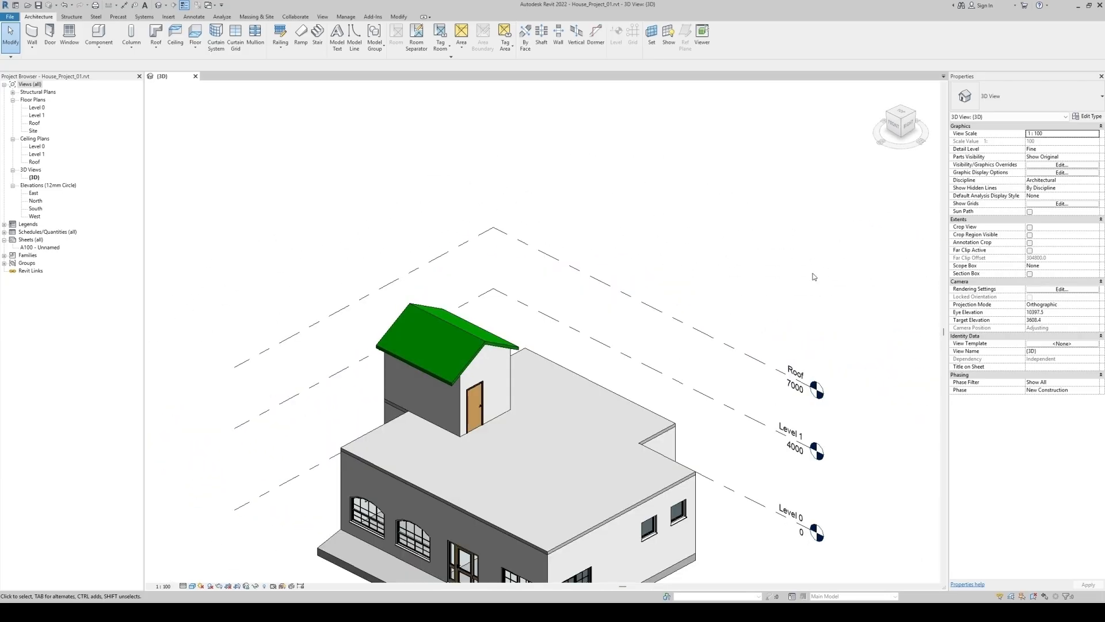
- Move the stairwell roof straight down so its ridge aligns with the Roof level line in the front view
click(469, 350)
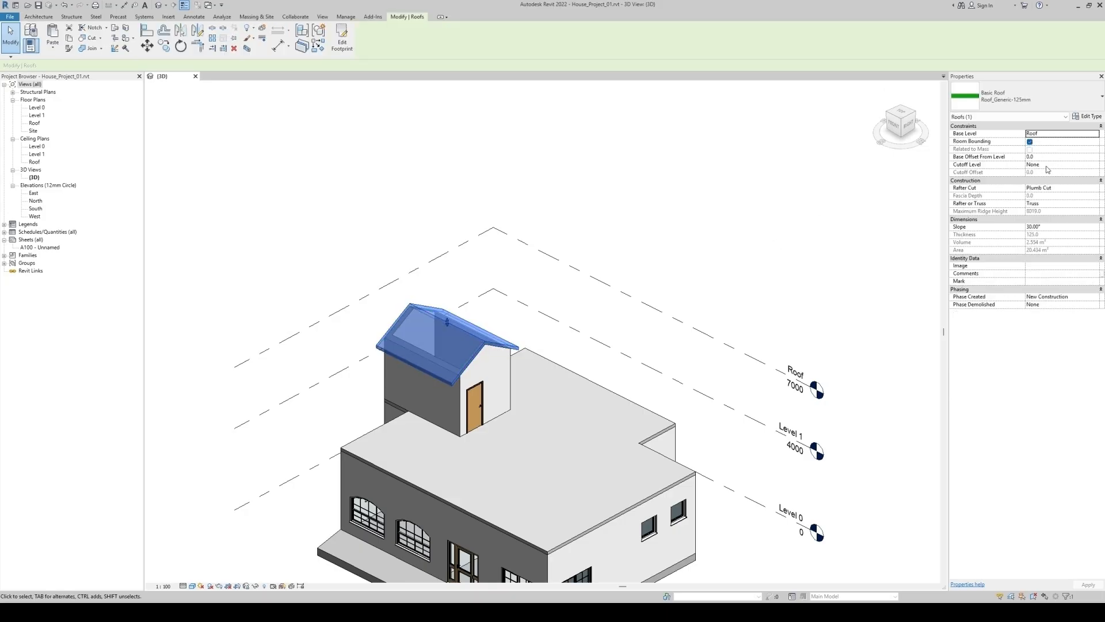
click(894, 124)
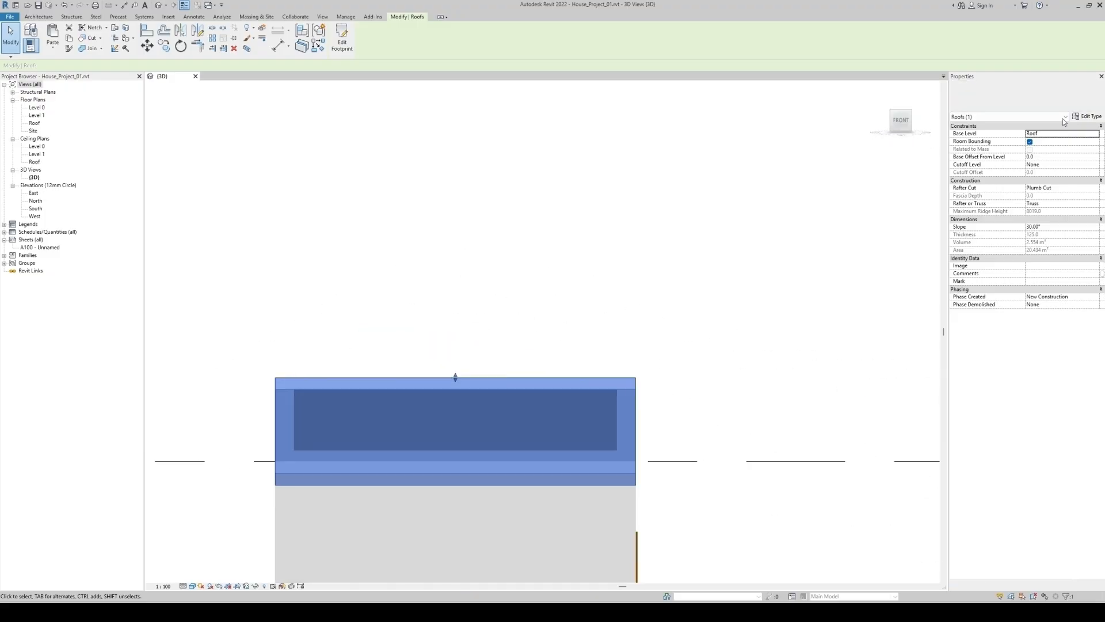
scroll(330, 262, down, 5)
scroll(330, 262, up, 2)
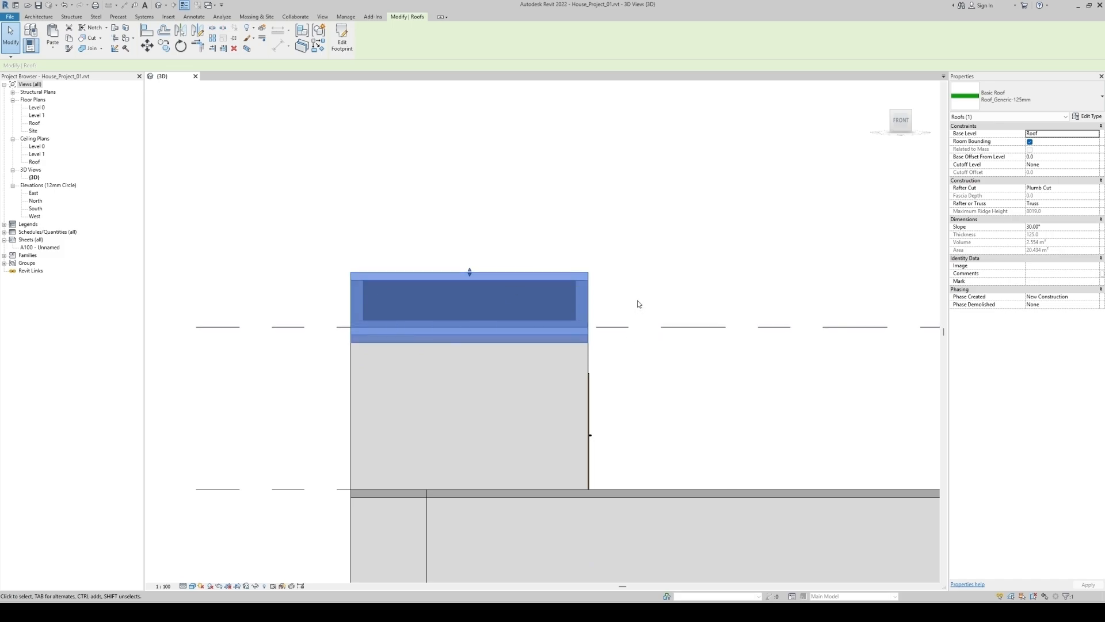
key(m)
key(v)
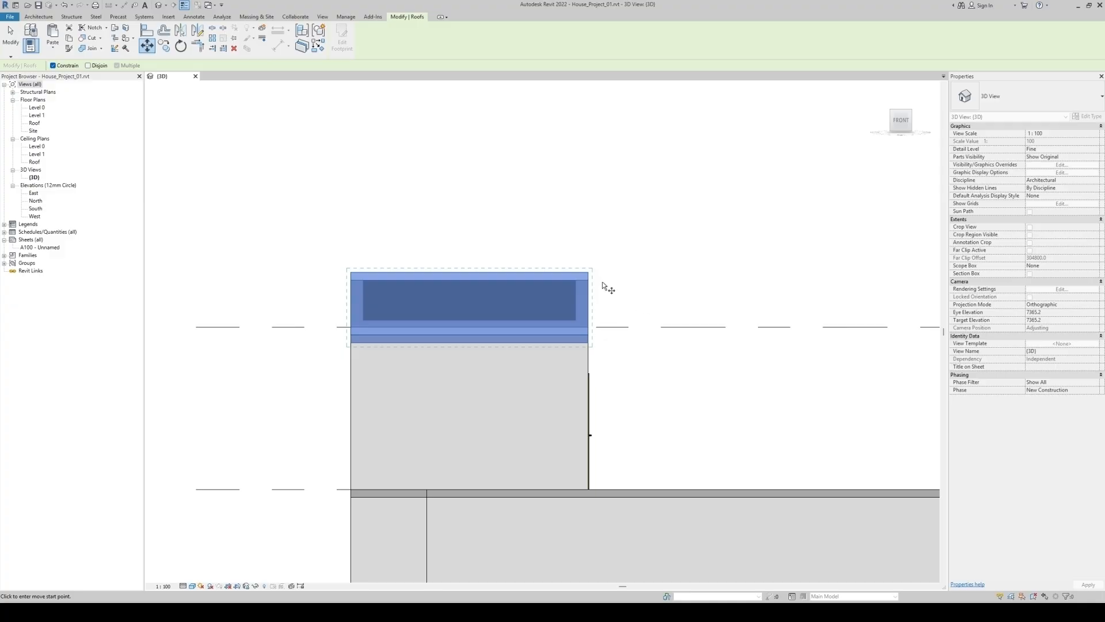
click(589, 272)
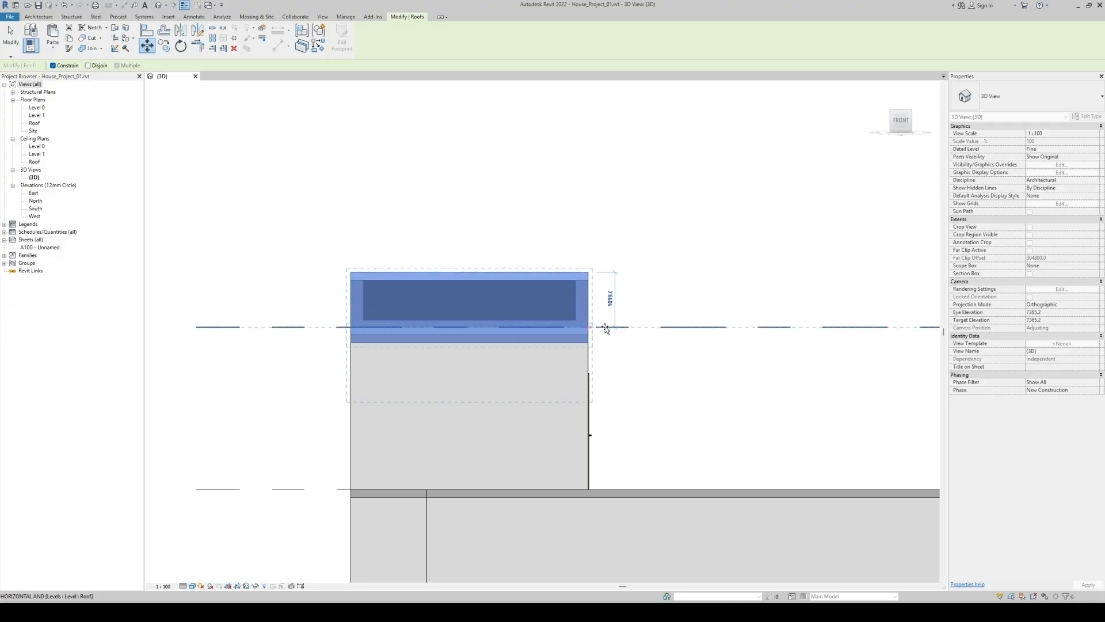
click(606, 328)
click(636, 399)
shift+middle_drag(689, 378, 558, 440)
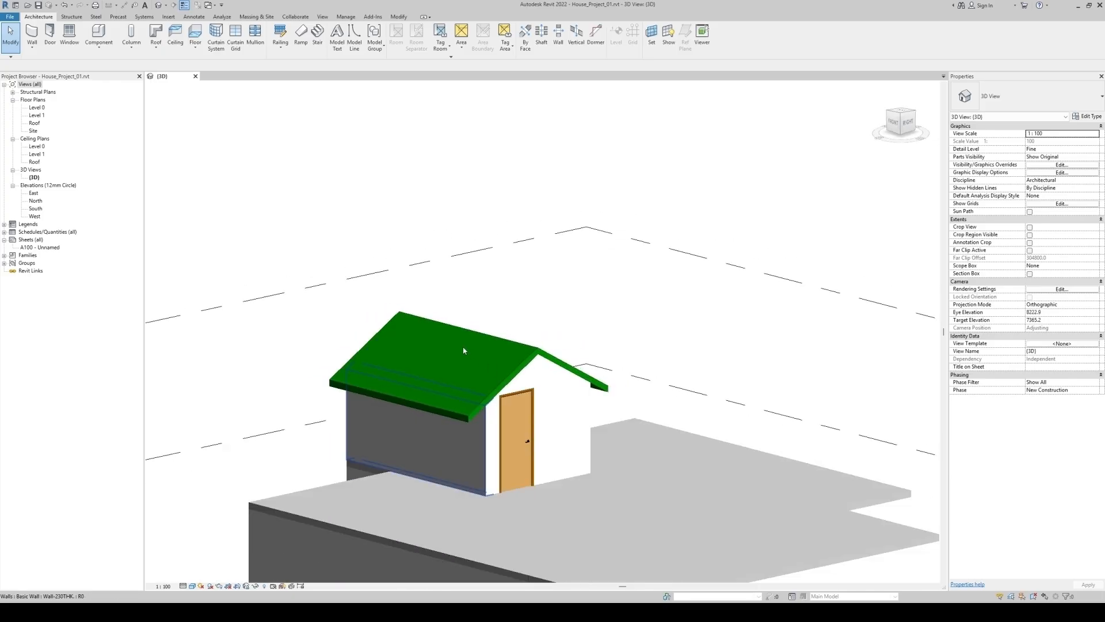
- Set the stairwell roof's Base Offset From Level to -1000 and its slope to 29.58°
scroll(463, 350, down, 3)
shift+middle_drag(578, 348, 574, 371)
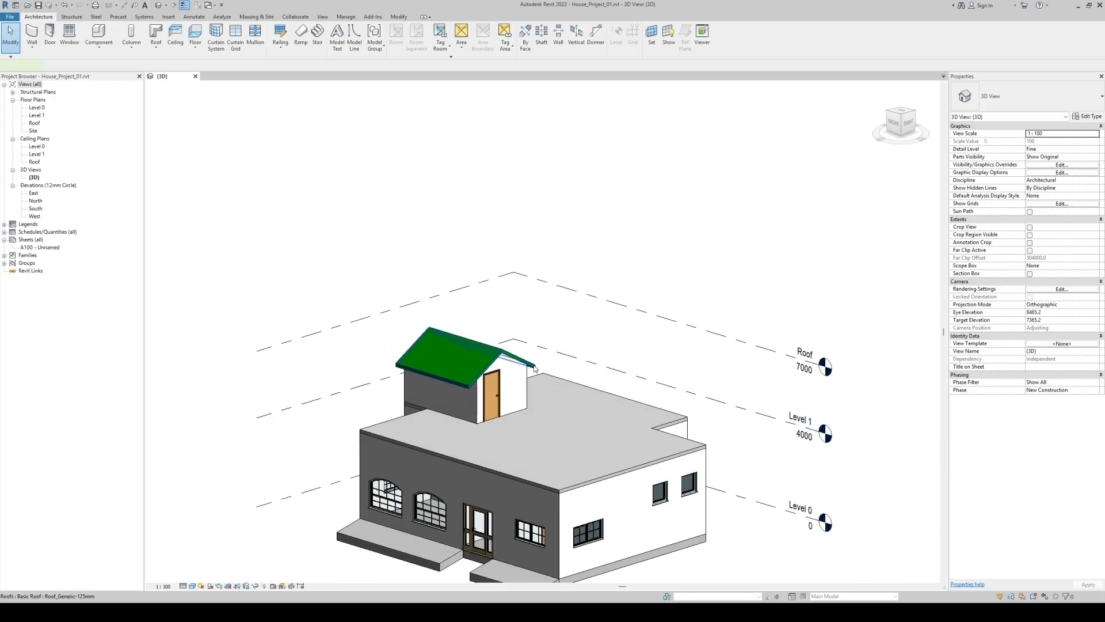
click(535, 369)
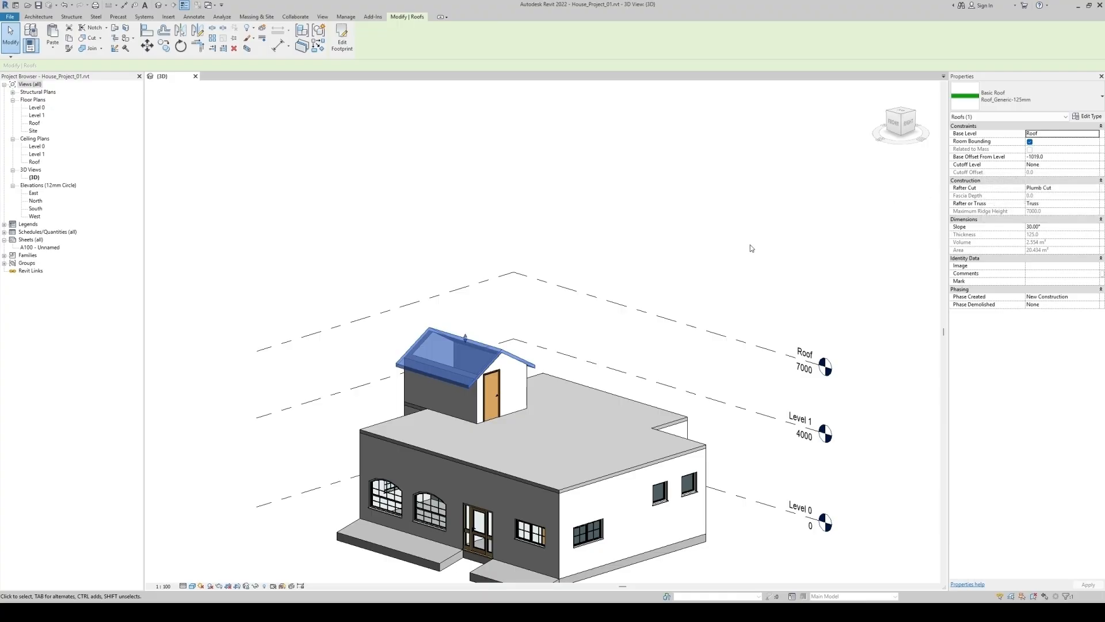
shift+middle_drag(750, 244, 467, 342)
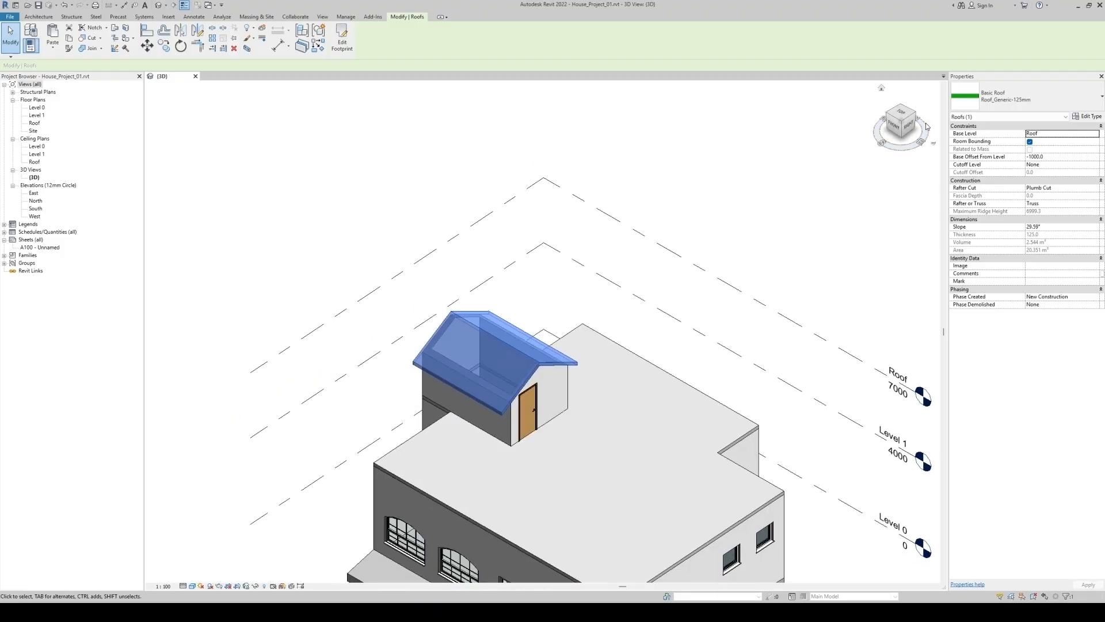
- Cut a 300 by 300 mm rectangular opening with no defined slope in the roof footprint, at the inner wall corner on the door side
click(901, 113)
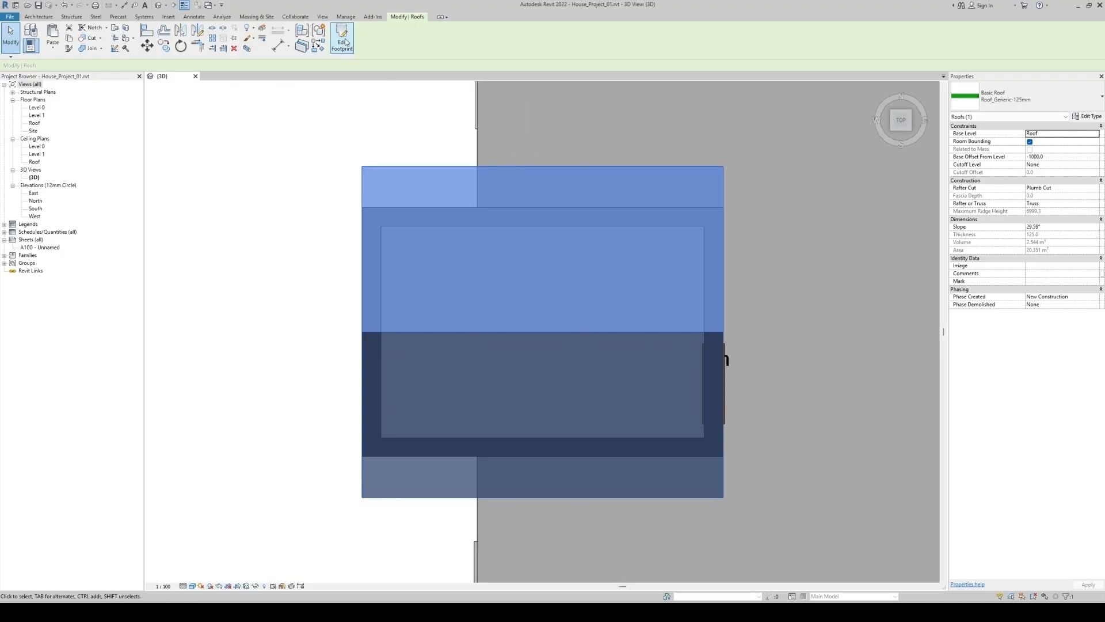
click(342, 38)
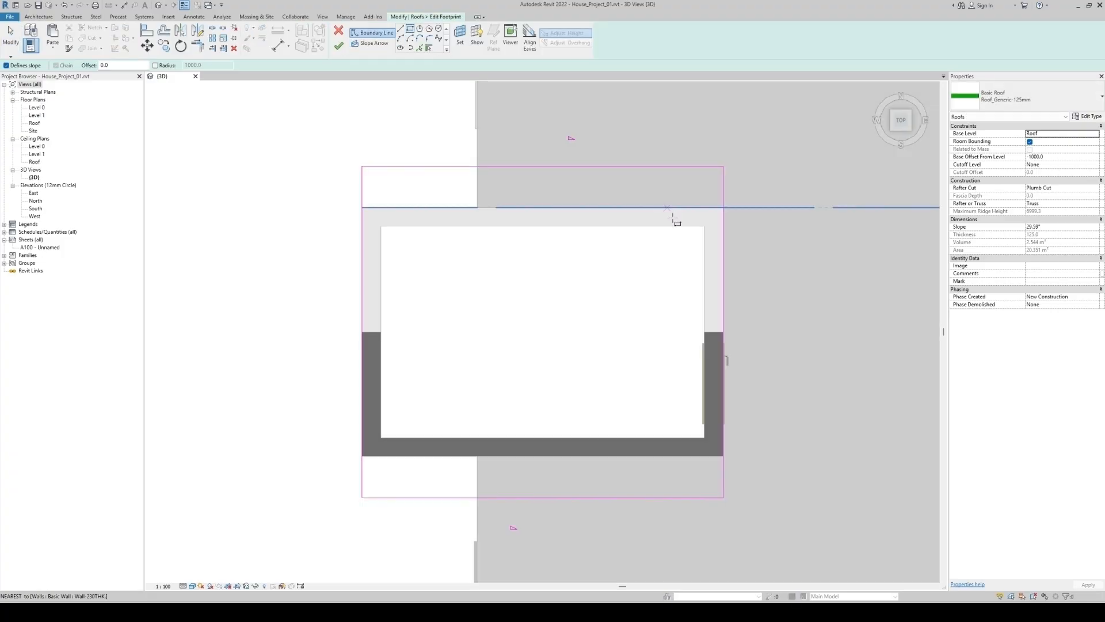
click(678, 226)
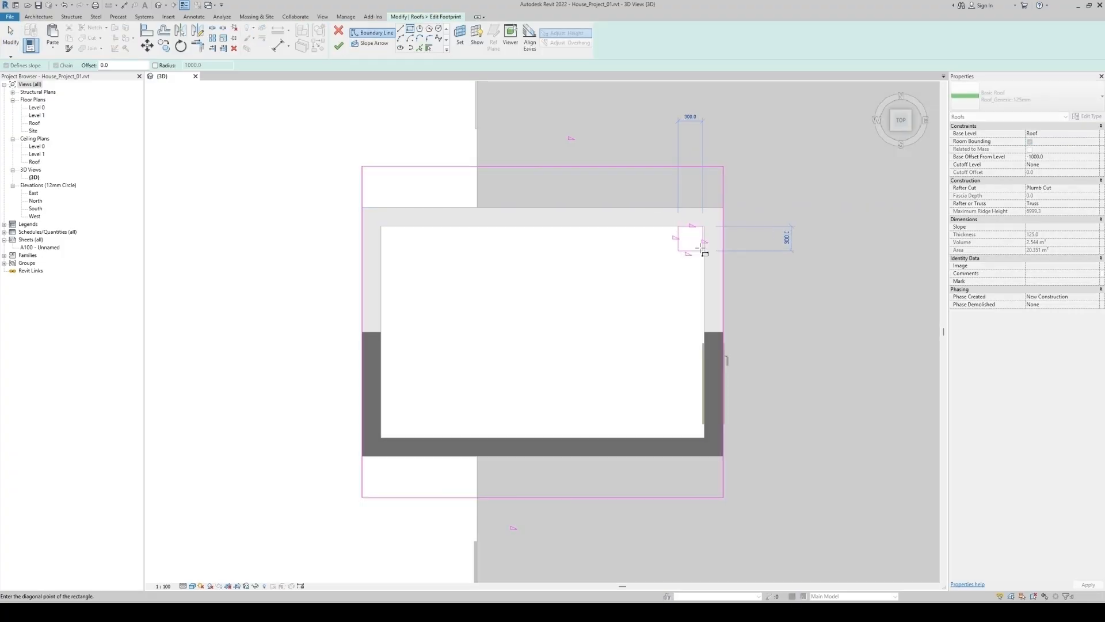
click(704, 249)
key(Escape)
key(Escape)
drag(663, 207, 720, 279)
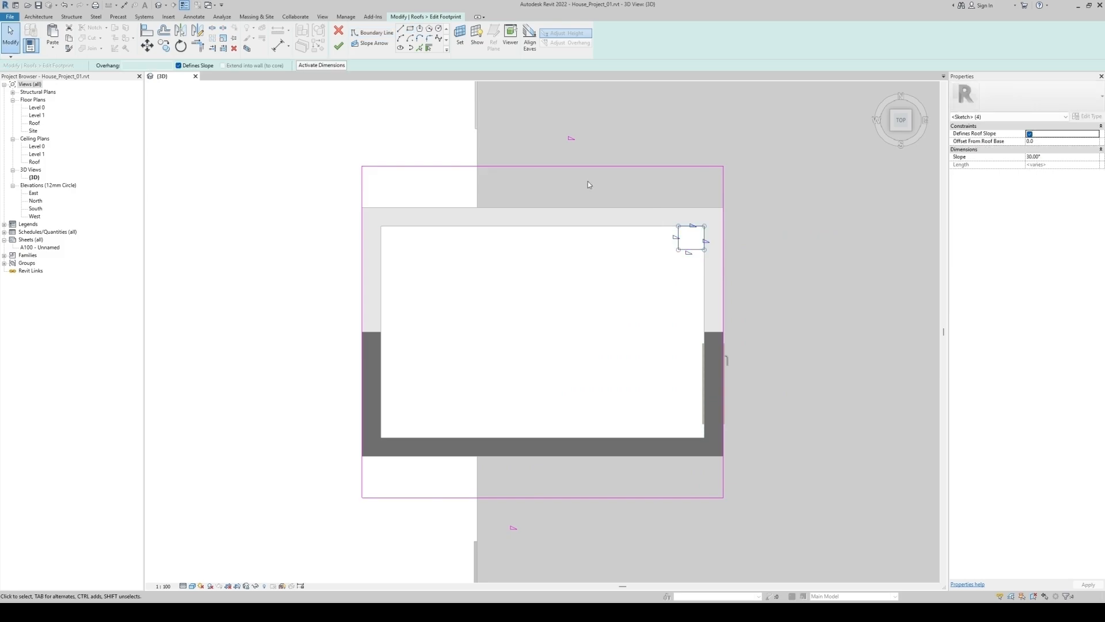
click(179, 66)
click(338, 46)
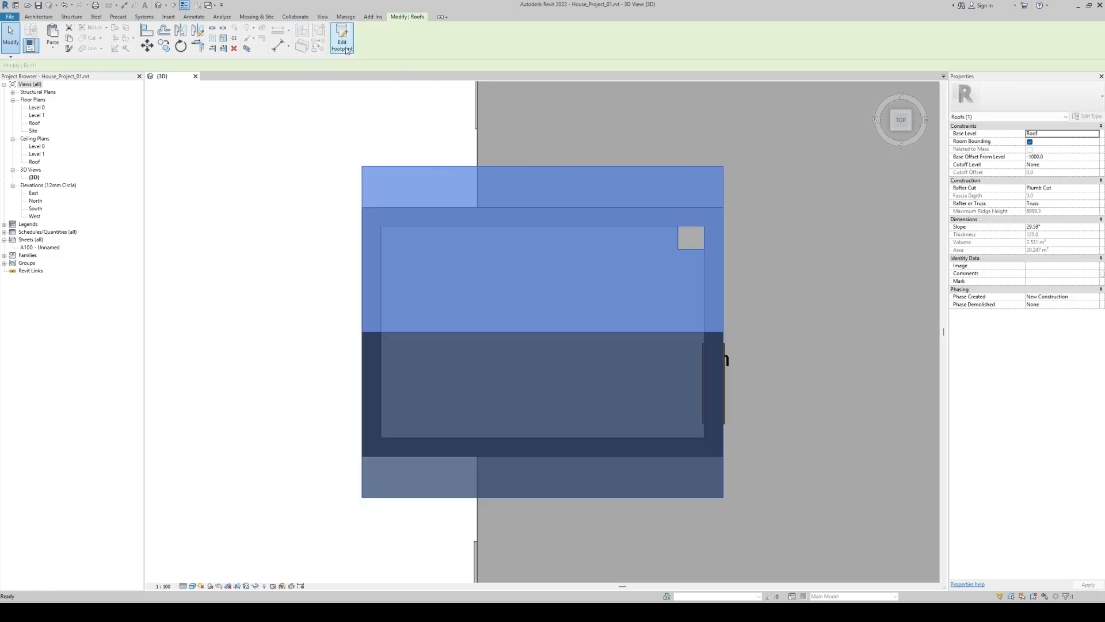
- Deselect the stairwell roof and temporarily hide the Level 1 floor slab in the 3D view
shift+middle_drag(769, 301, 745, 156)
key(Escape)
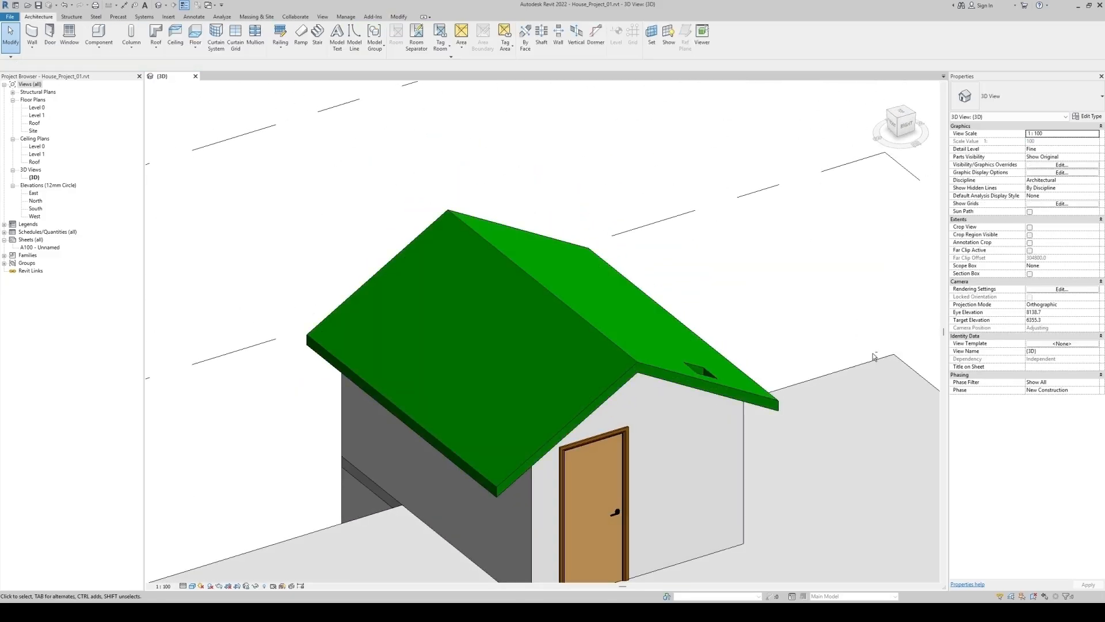
shift+middle_drag(881, 330, 829, 369)
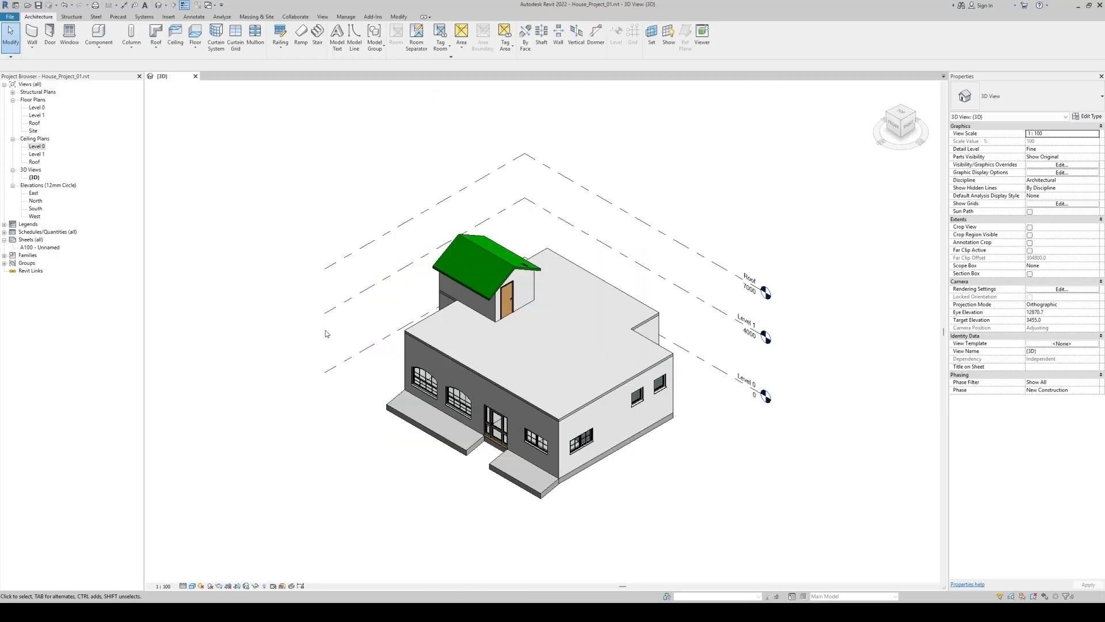
click(654, 346)
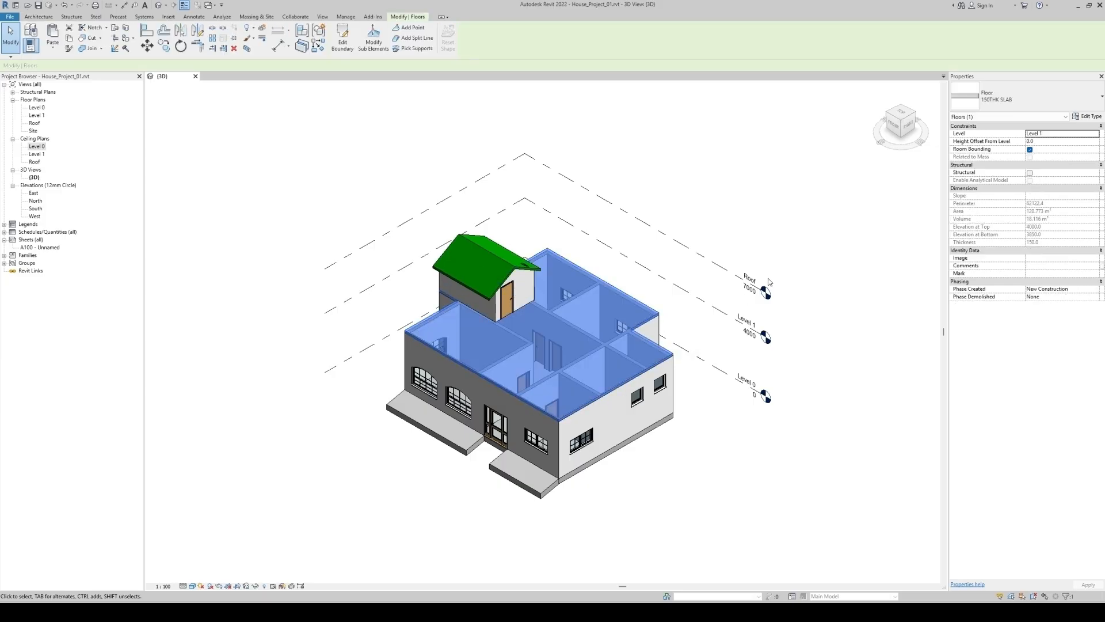
key(h)
key(h)
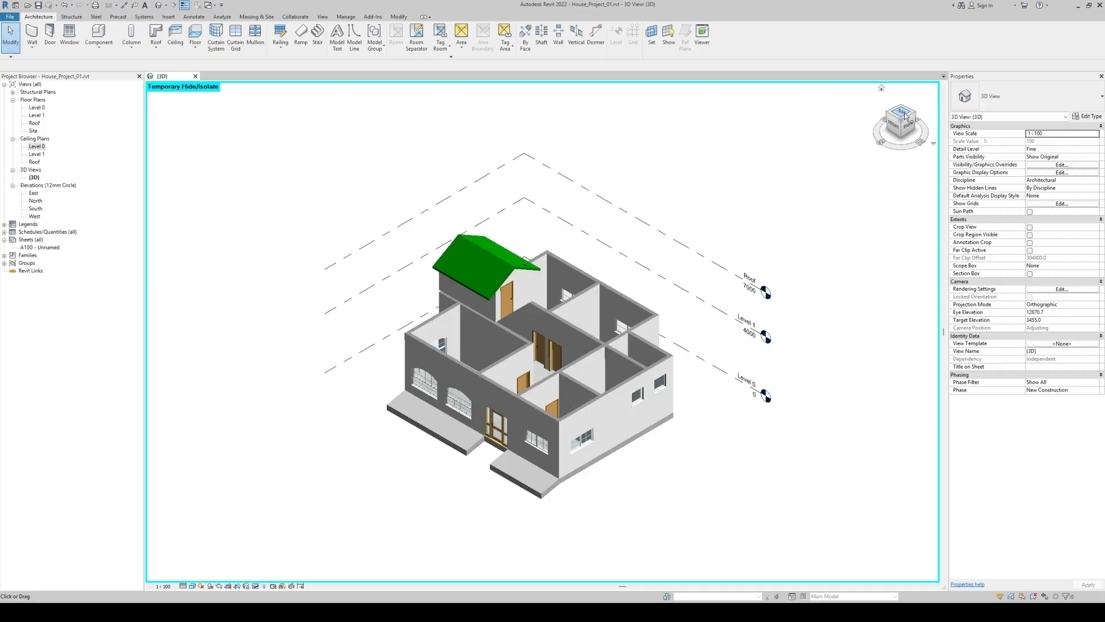
- Copy the four walls bounding the middle east-side room and paste them aligned to Level 1
click(905, 117)
scroll(668, 374, up, 3)
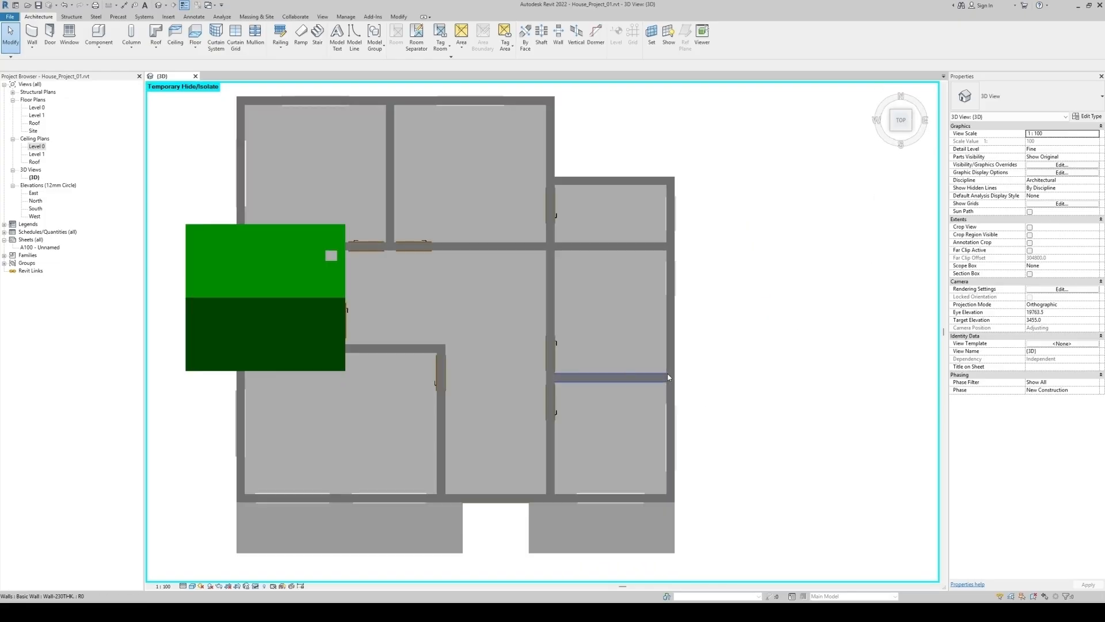
scroll(668, 377, up, 2)
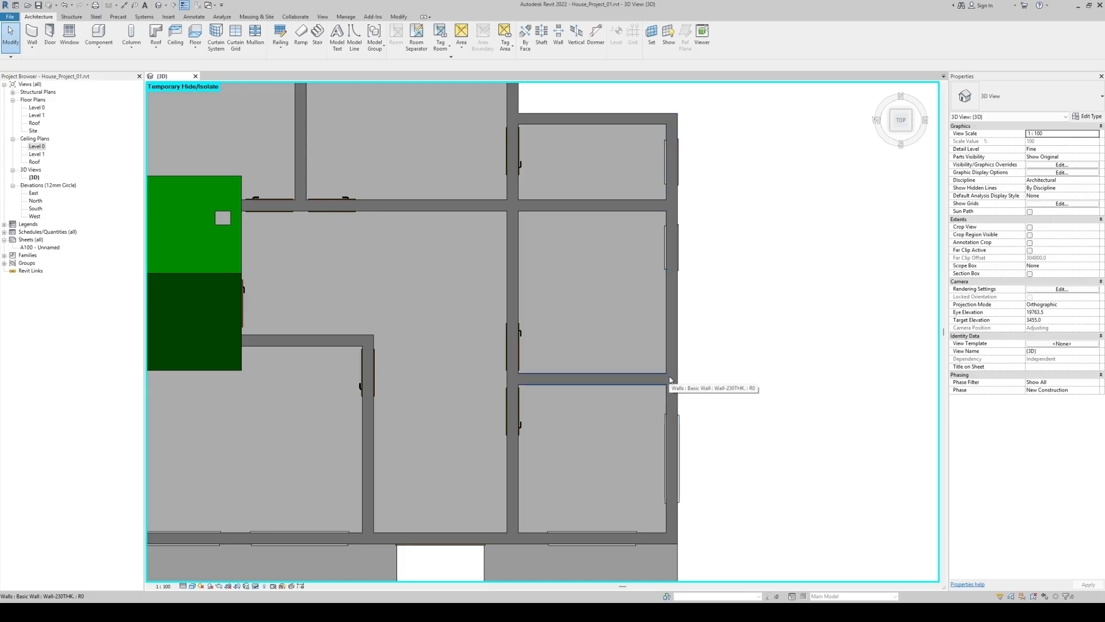
click(634, 378)
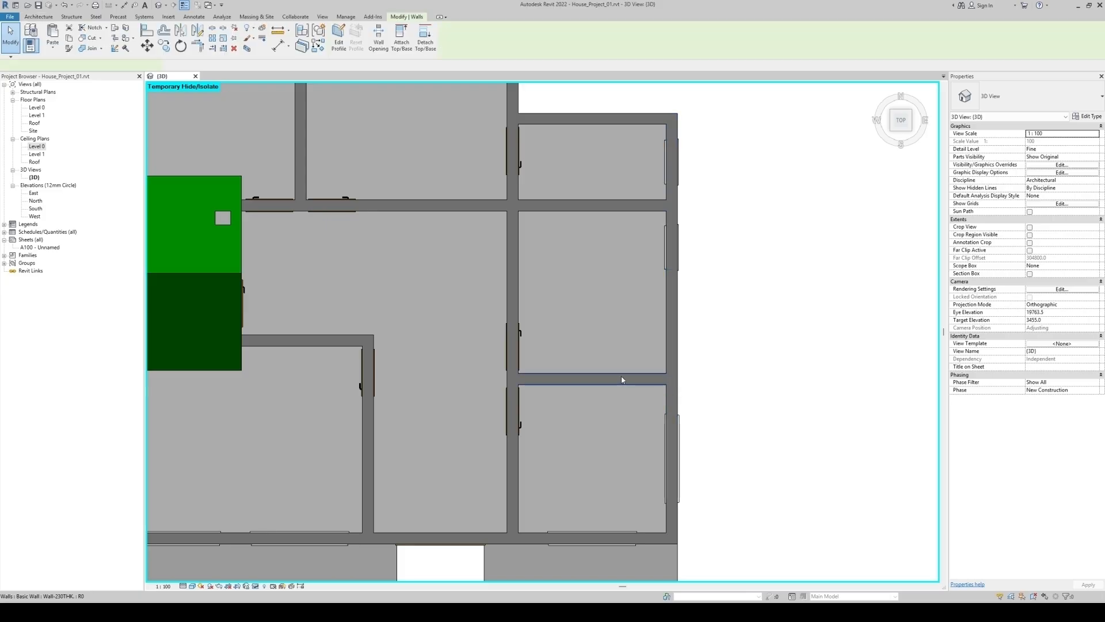
ctrl+click(513, 292)
ctrl+click(578, 206)
ctrl+click(670, 298)
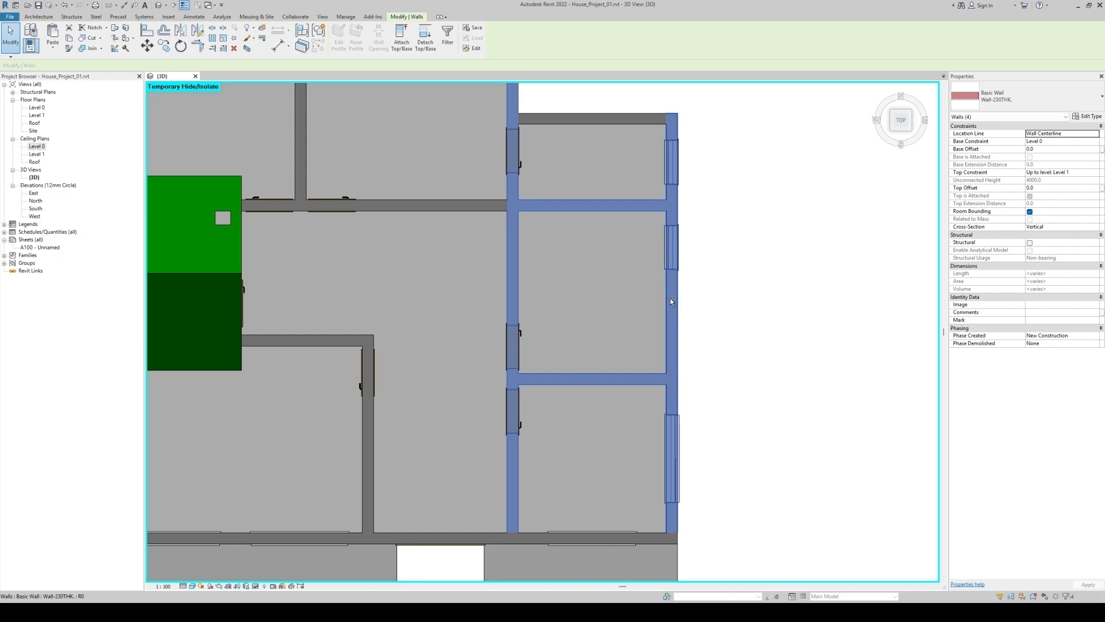
scroll(604, 309, down, 2)
shift+middle_drag(662, 334, 794, 411)
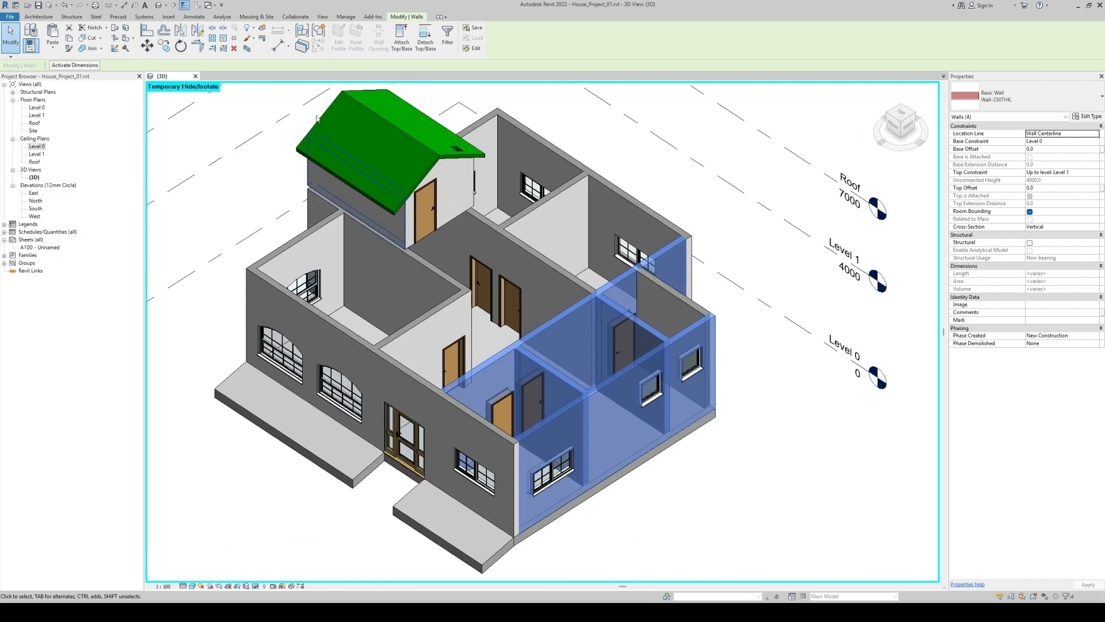
click(52, 47)
click(80, 71)
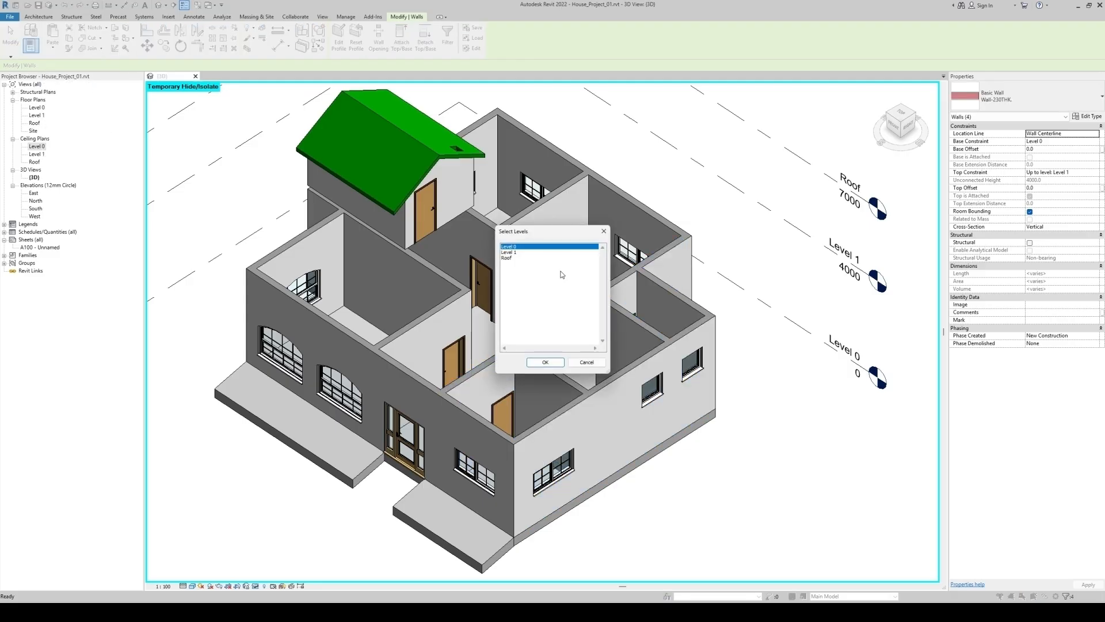
click(536, 254)
click(543, 357)
click(843, 423)
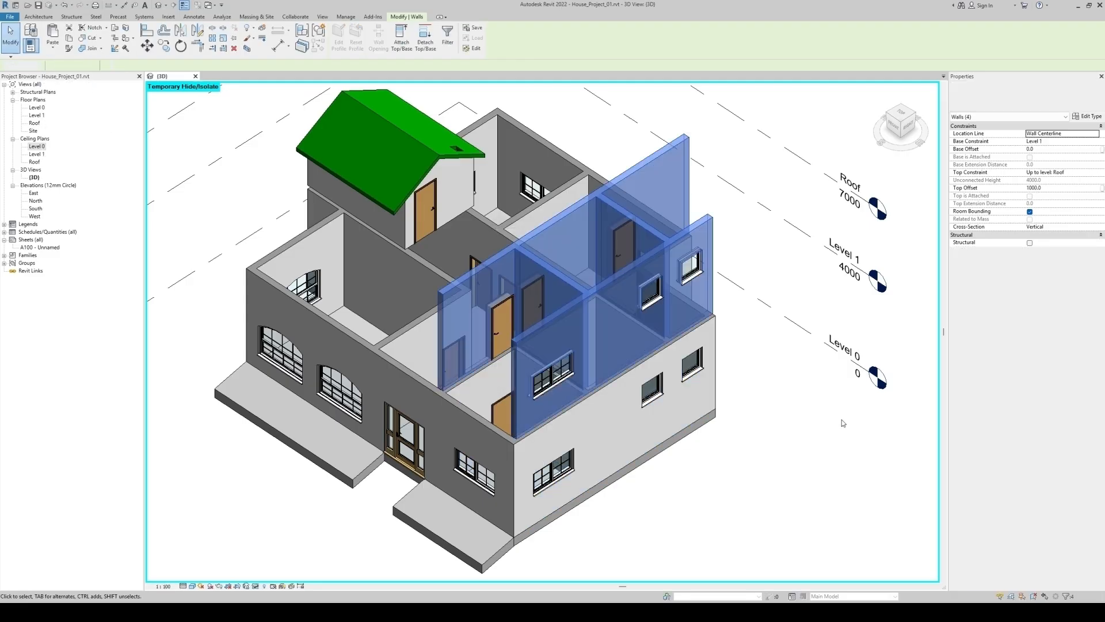
- Delete the two outer windows and the nearest interior door from the copied Level 1 walls, and restore the temporarily hidden floor slab
middle_drag(820, 391, 829, 419)
click(707, 310)
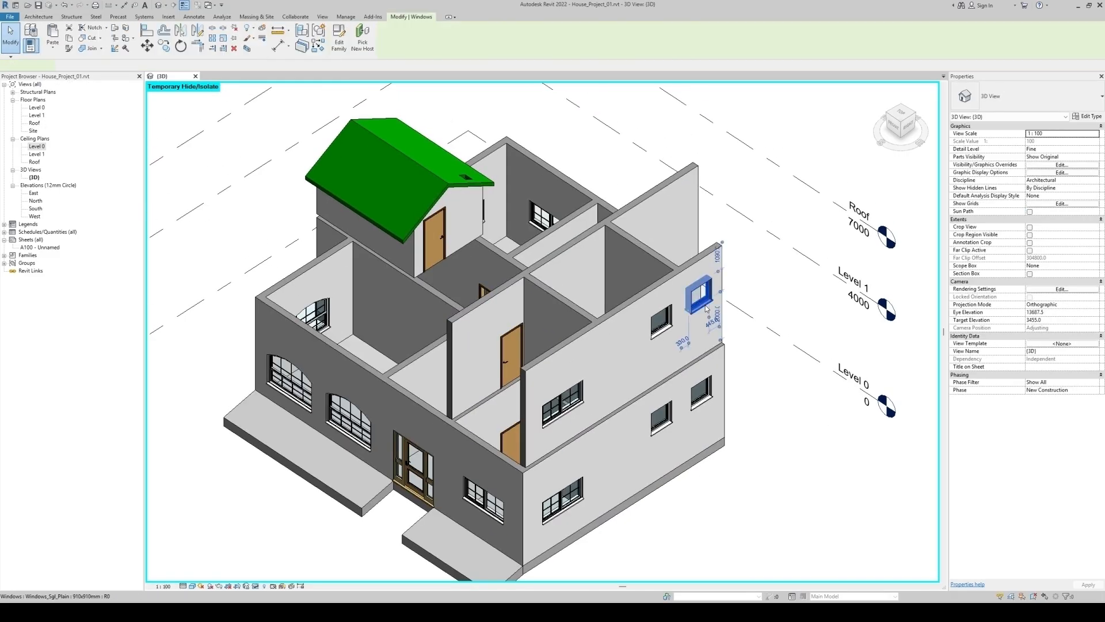
ctrl+click(572, 409)
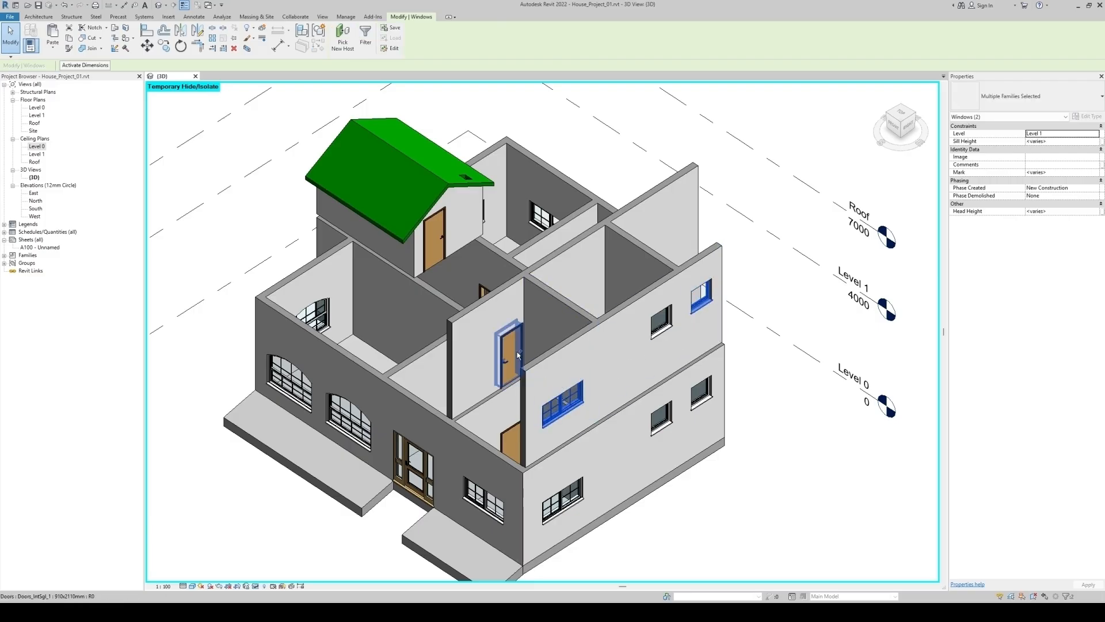
ctrl+click(511, 354)
key(Escape)
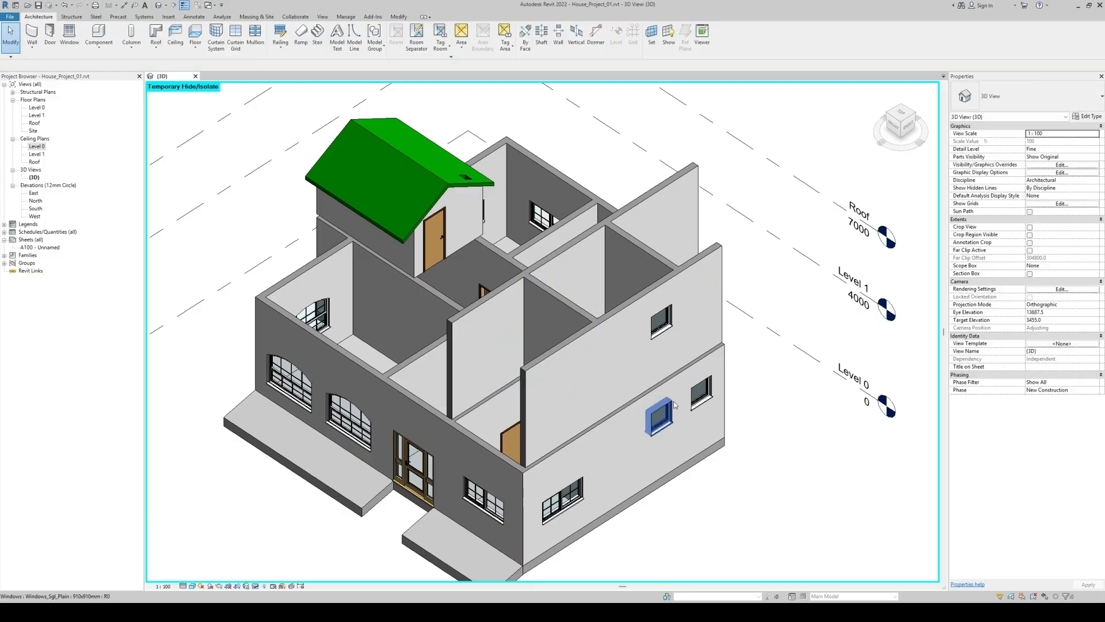
key(h)
key(r)
- Trim the copied Level 1 walls to corners so they enclose one rectangular room, deleting the door left without a host wall
shift+middle_drag(675, 406, 890, 359)
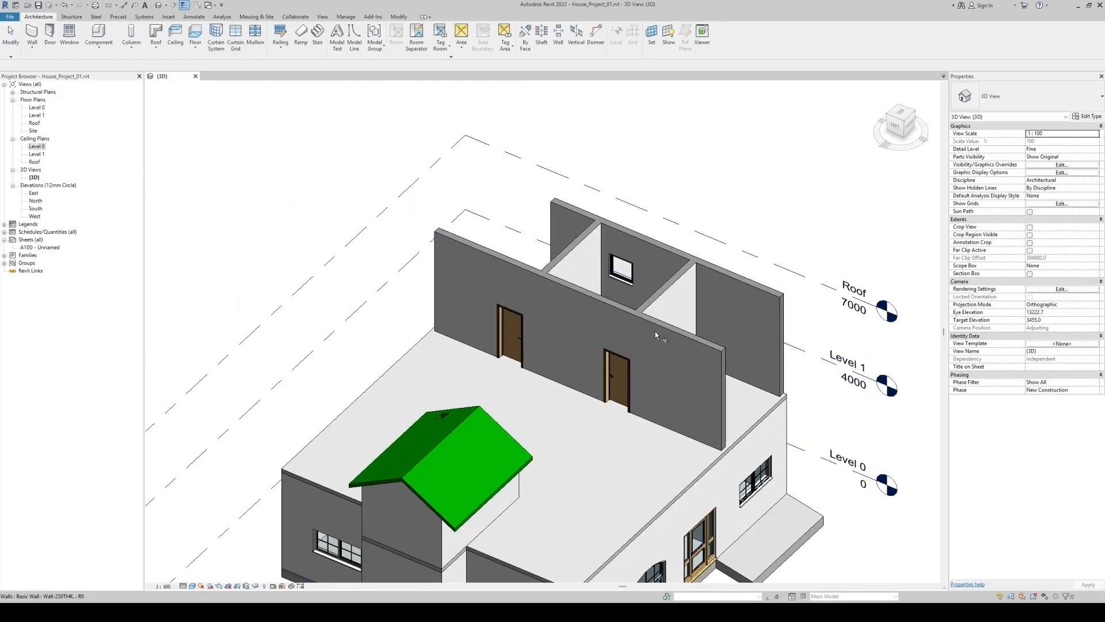
drag(563, 258, 592, 232)
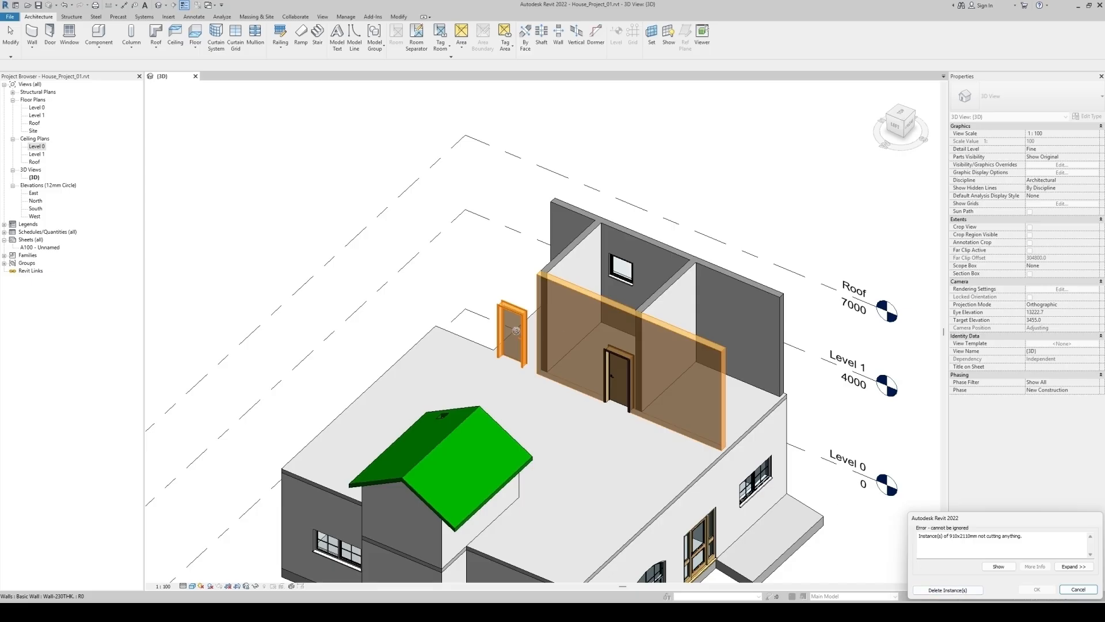
click(950, 590)
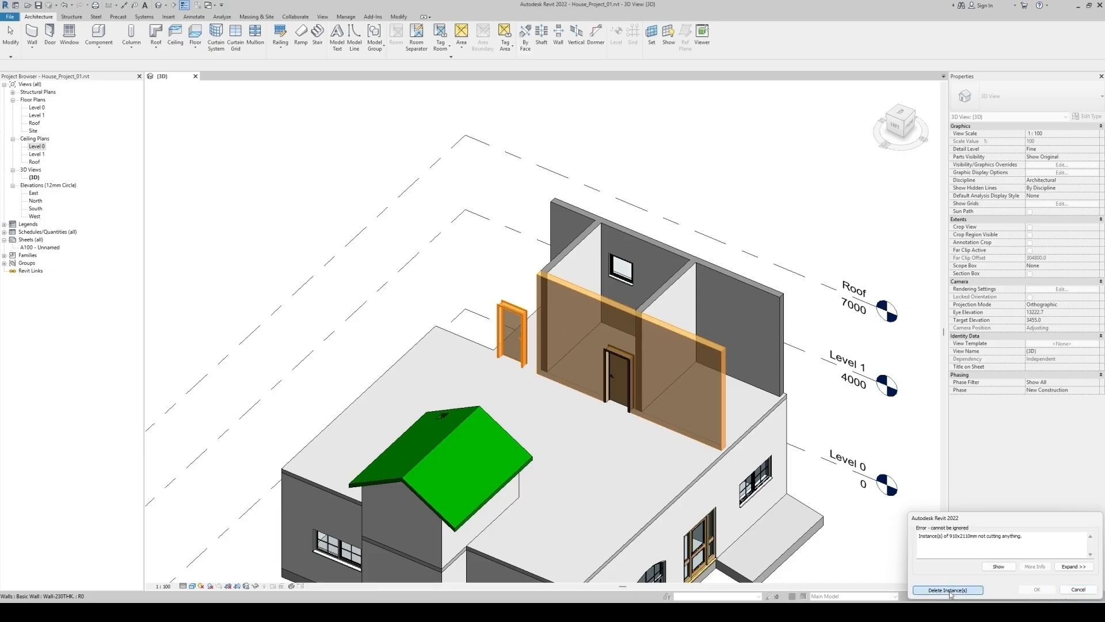
click(603, 307)
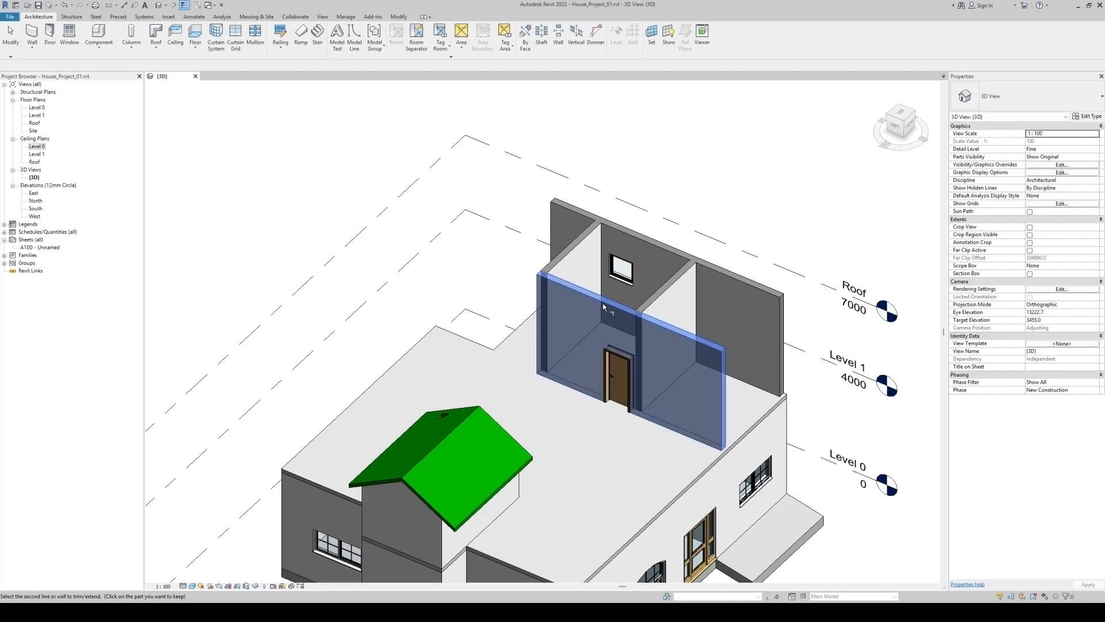
click(679, 260)
key(Escape)
scroll(559, 281, down, 1)
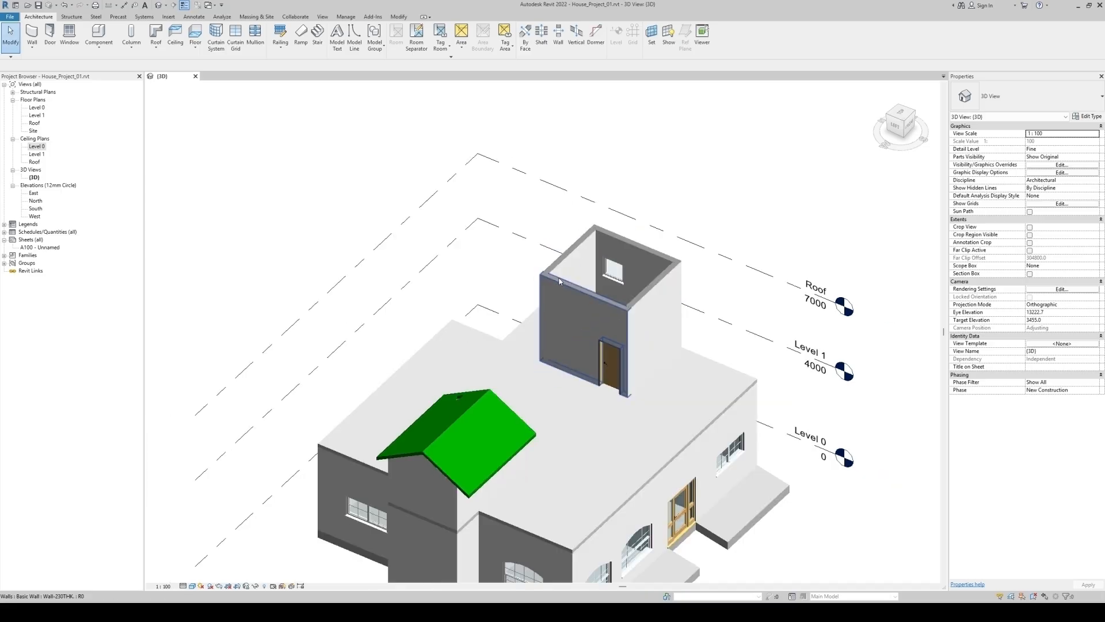
scroll(560, 281, down, 3)
shift+middle_drag(559, 281, 922, 433)
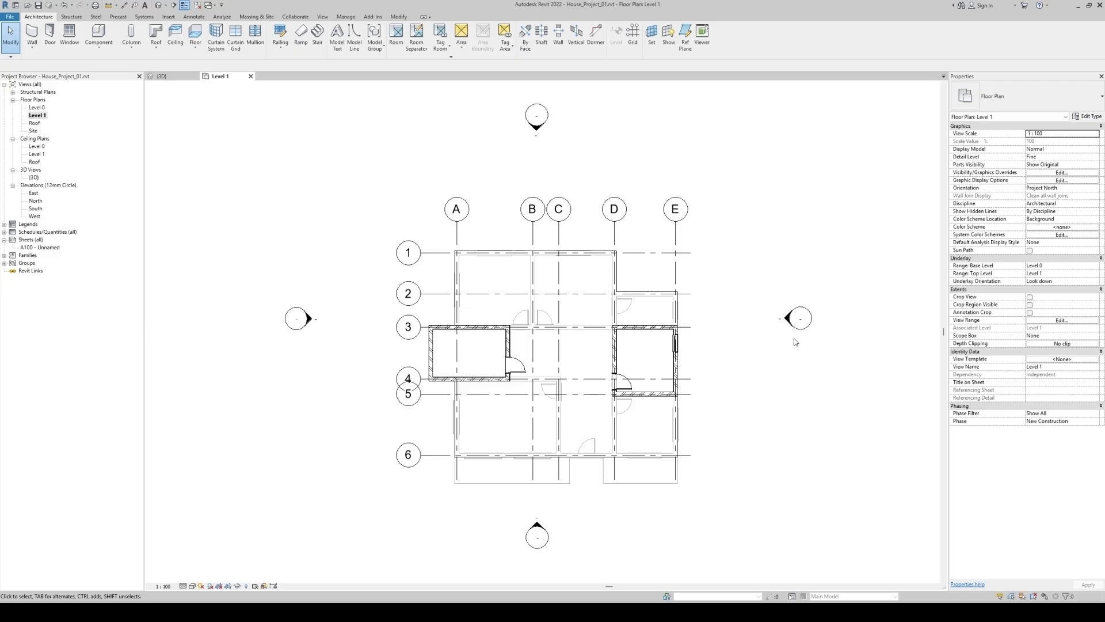
- In the Level 1 floor plan, start a roof by footprint and sketch its rectangular boundary along the new room's outer wall faces
scroll(684, 375, up, 2)
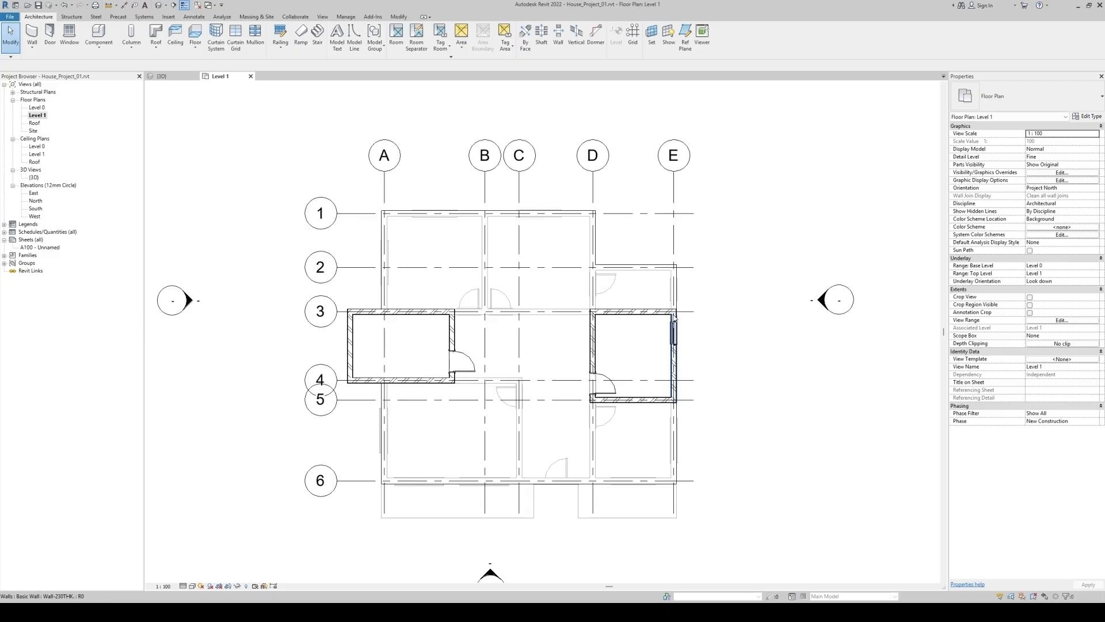
scroll(738, 355, up, 2)
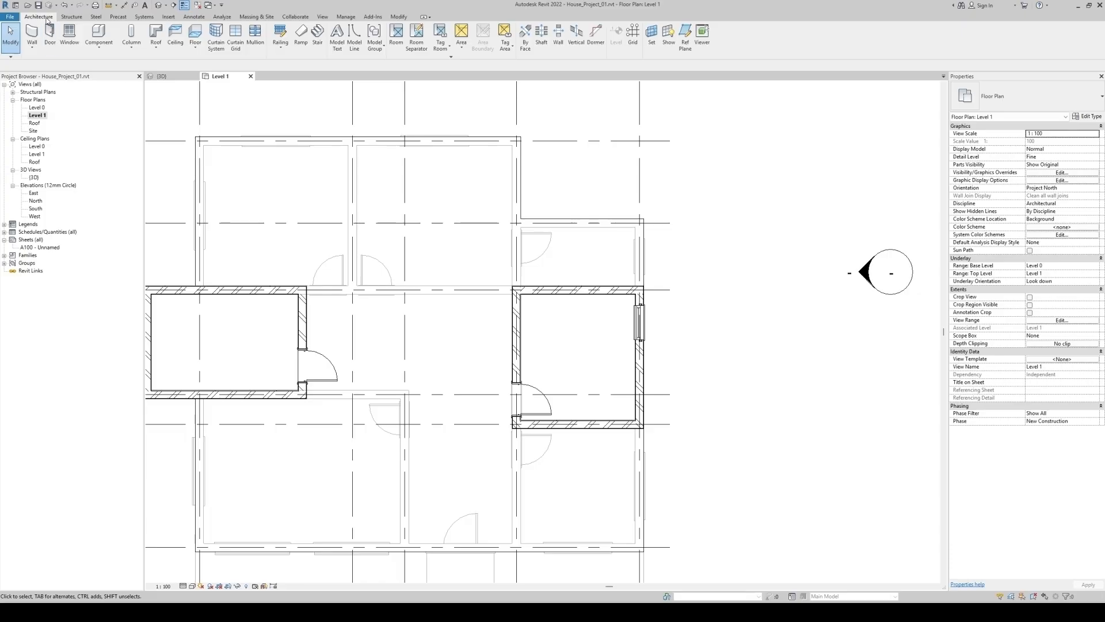
click(156, 47)
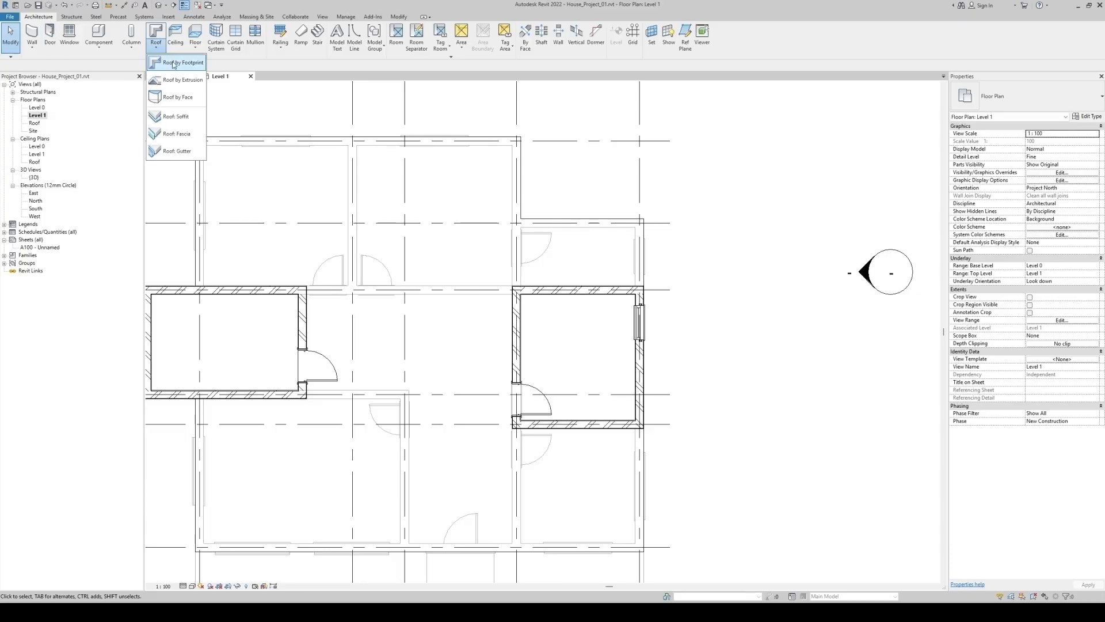
click(174, 64)
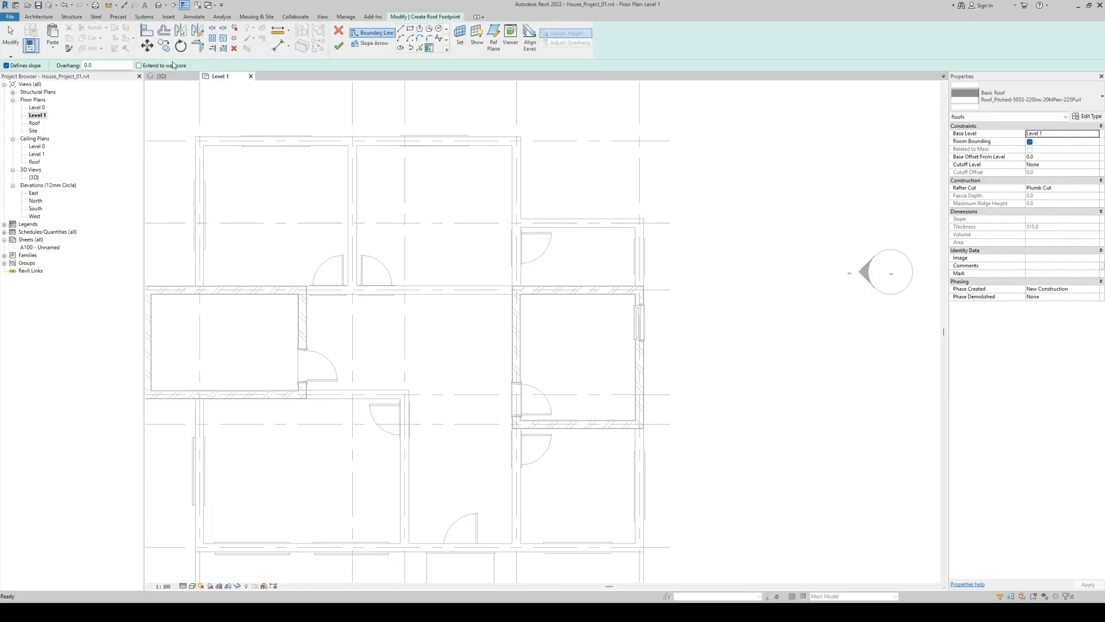
click(411, 30)
scroll(504, 300, up, 5)
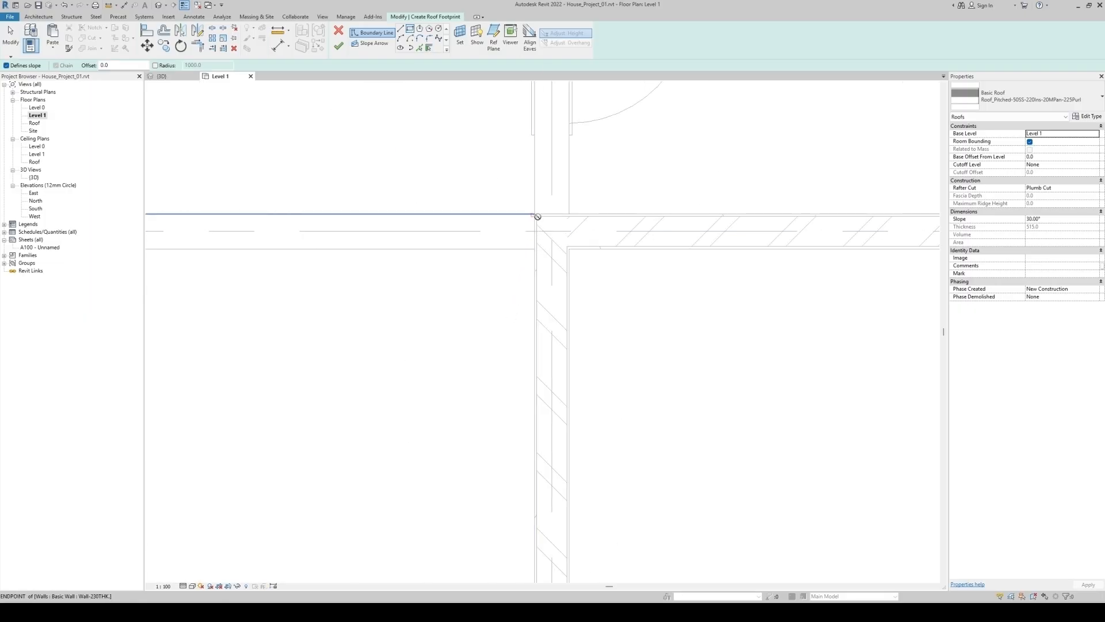
click(535, 216)
scroll(535, 221, down, 1)
middle_drag(700, 374, 523, 139)
scroll(753, 403, up, 1)
click(735, 388)
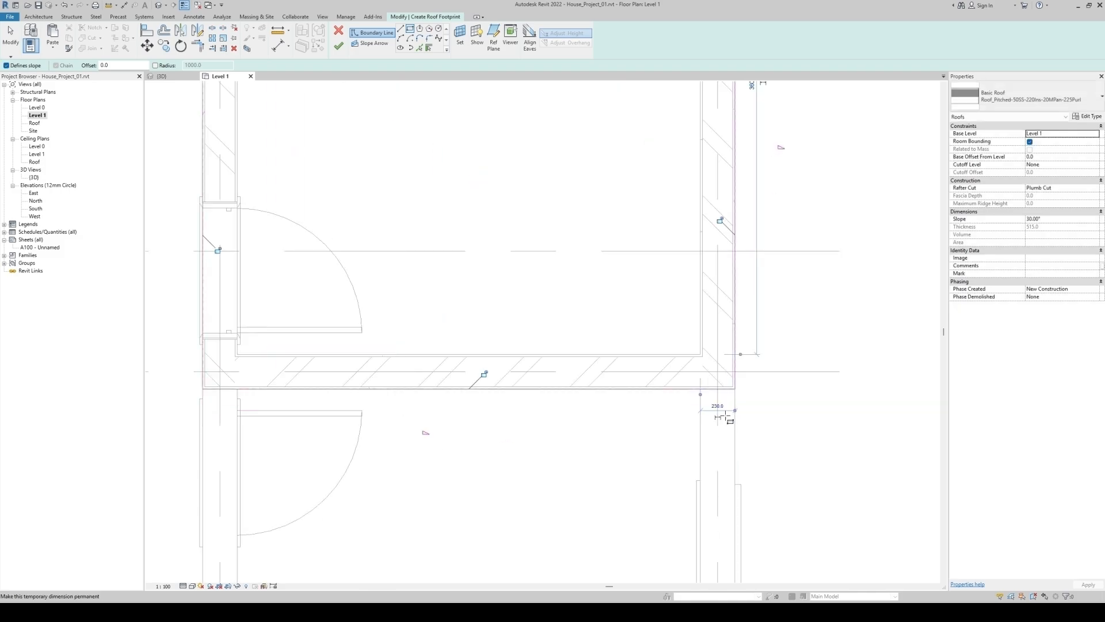
scroll(724, 418, down, 3)
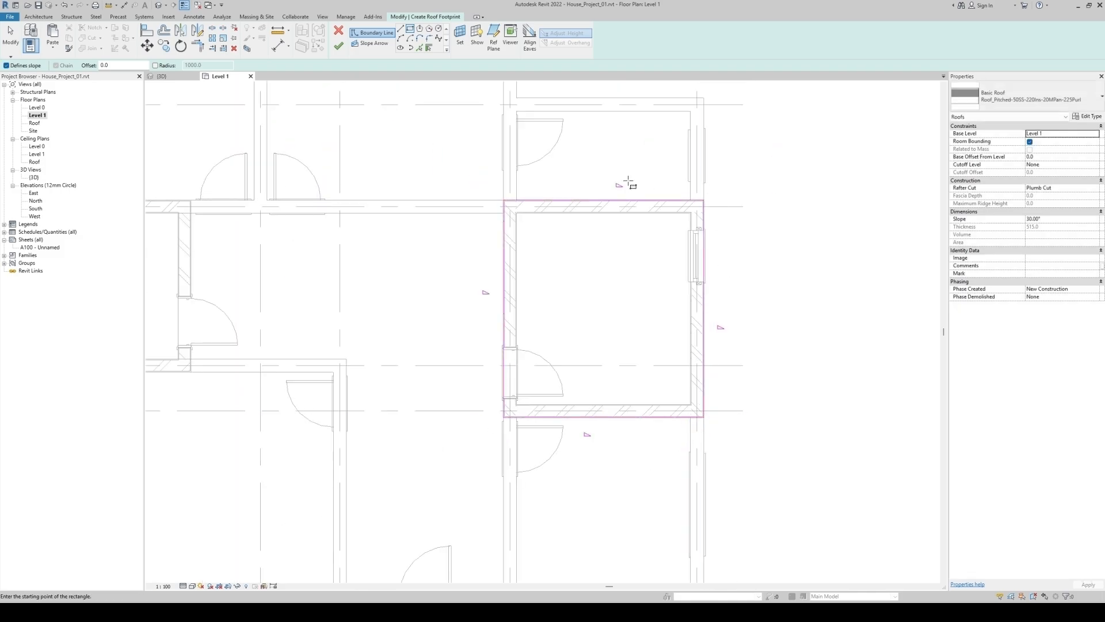
key(Escape)
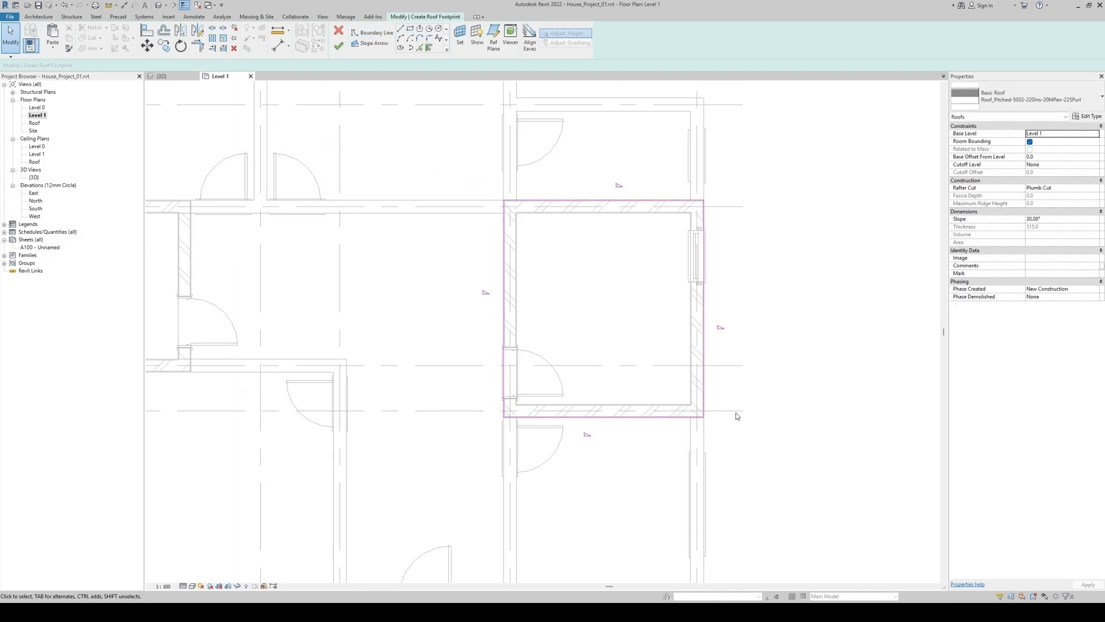
- Set the new roof's Base Level to Roof and finish its footprint in the 3D view
mouse_move(779, 176)
mouse_down()
mouse_move(568, 388)
mouse_move(455, 465)
mouse_up()
click(1096, 134)
click(1045, 155)
click(172, 77)
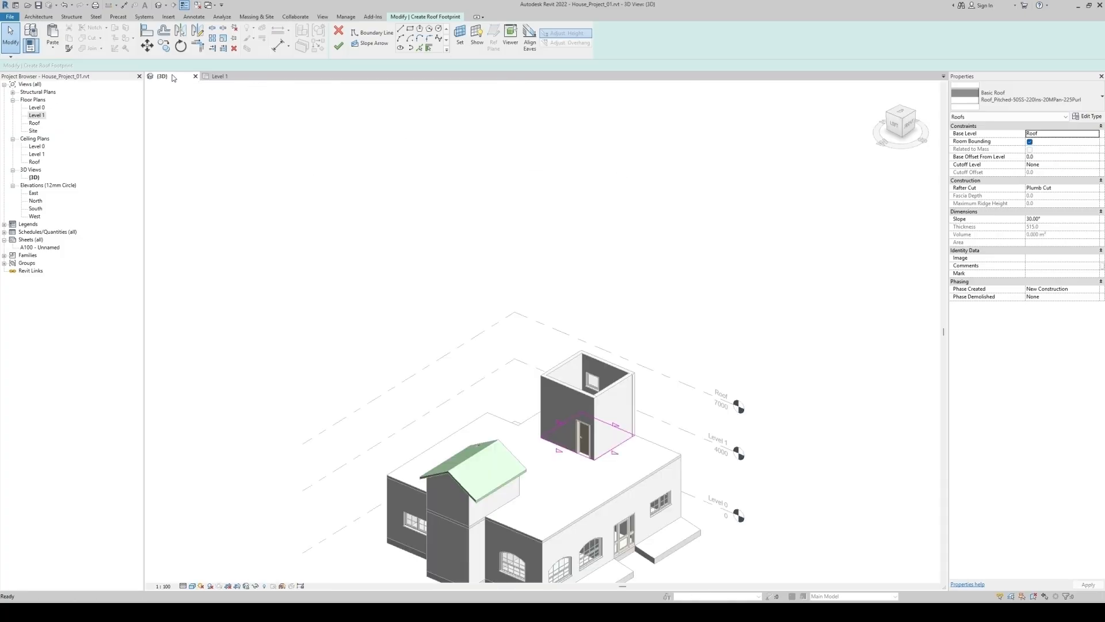
click(339, 46)
key(Escape)
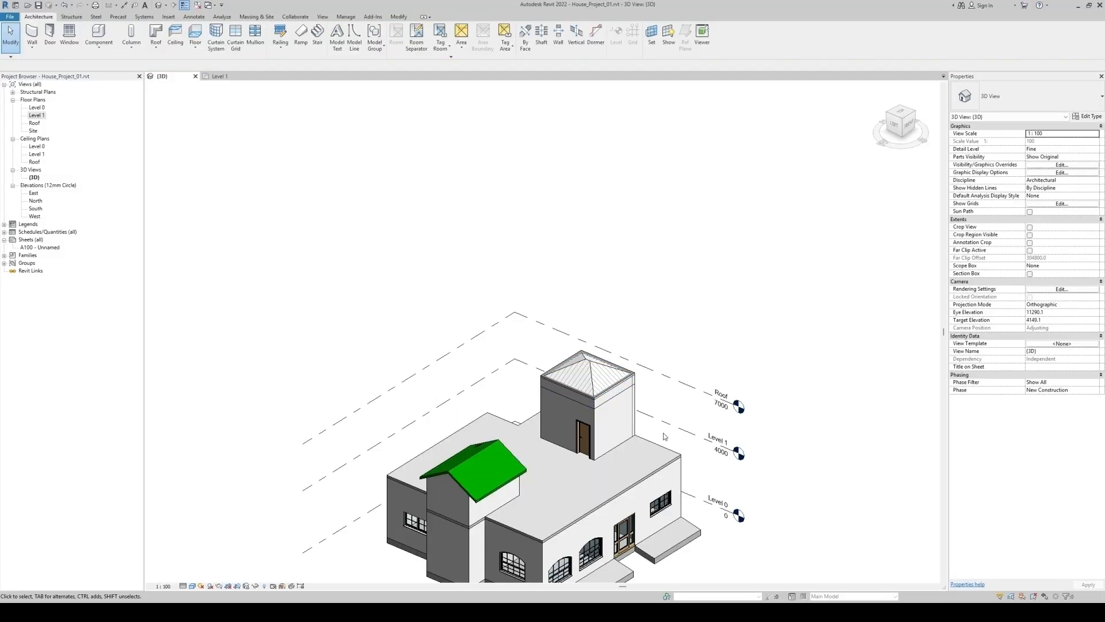
- Change the new room's hipped roof to the type Roof_Generic-125mm
scroll(633, 411, up, 3)
click(578, 336)
scroll(597, 341, up, 4)
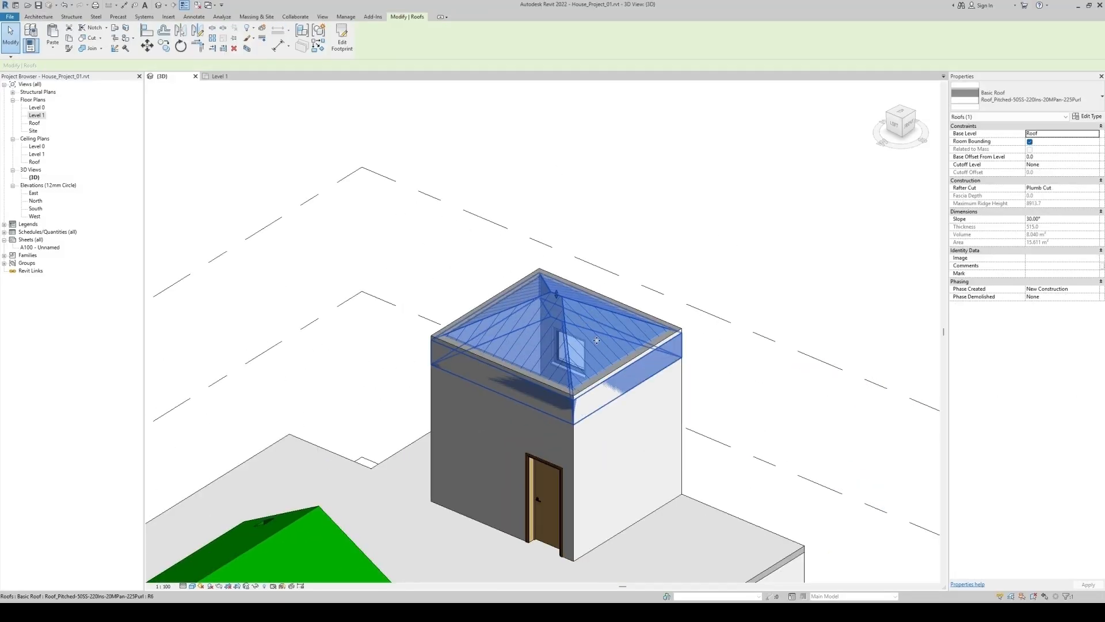
scroll(651, 368, down, 2)
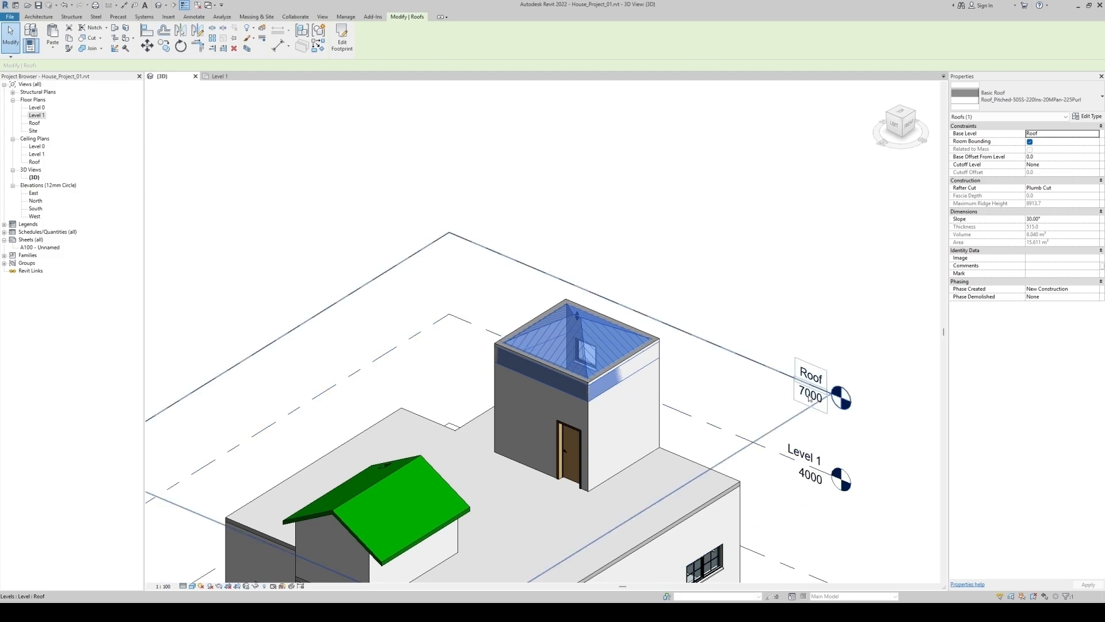
click(1025, 96)
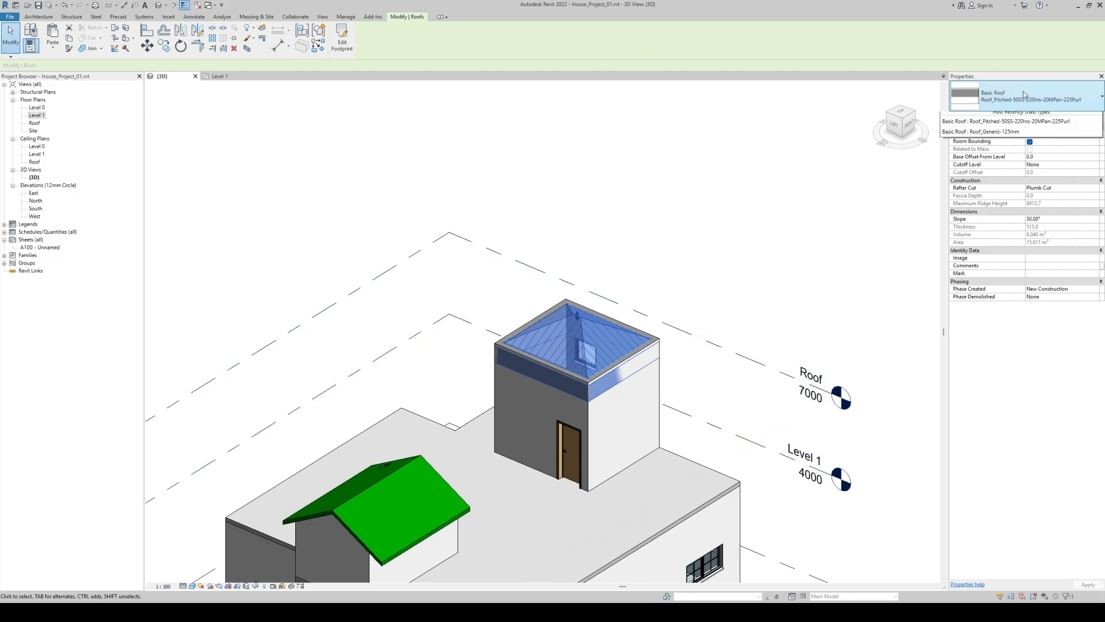
click(1007, 158)
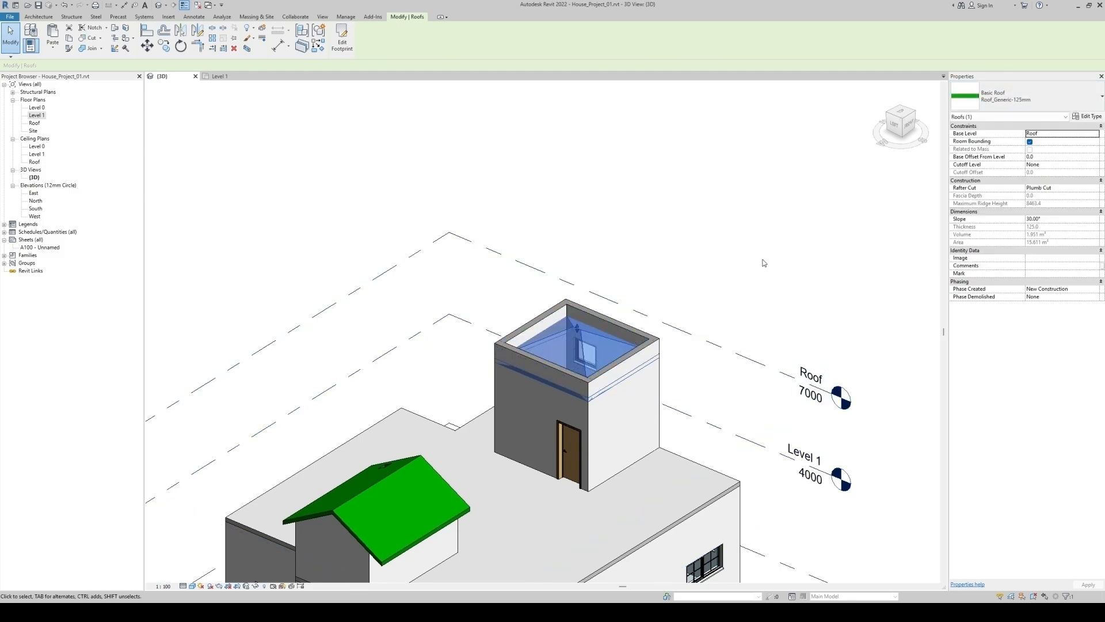
shift+middle_drag(764, 263, 729, 409)
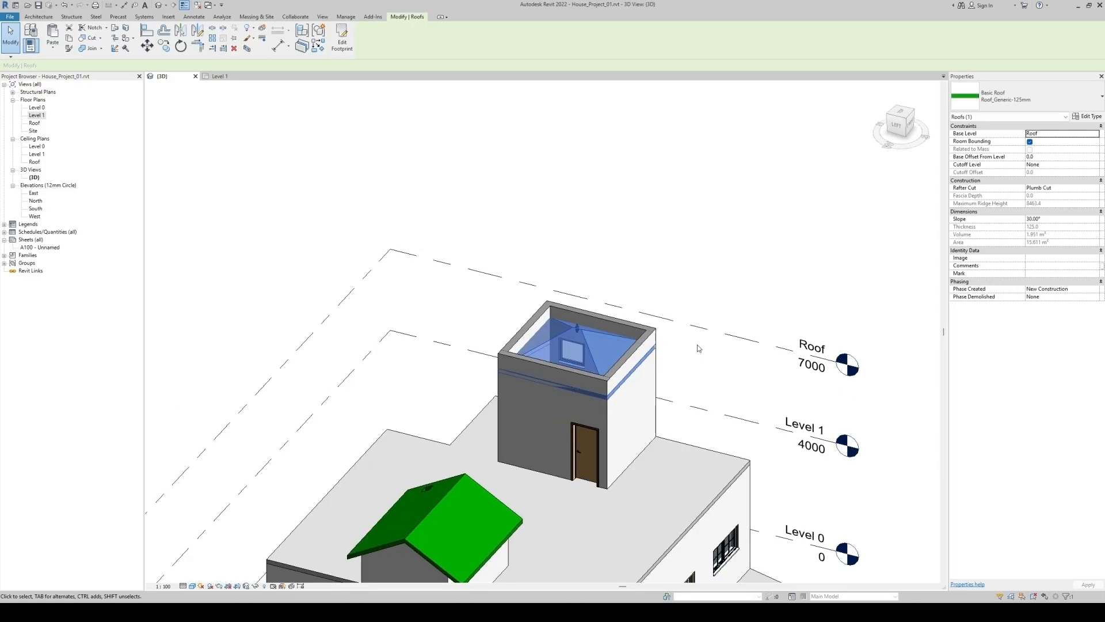
- Attach the tops of the new Level 1 room's four walls to its hipped roof
click(637, 354)
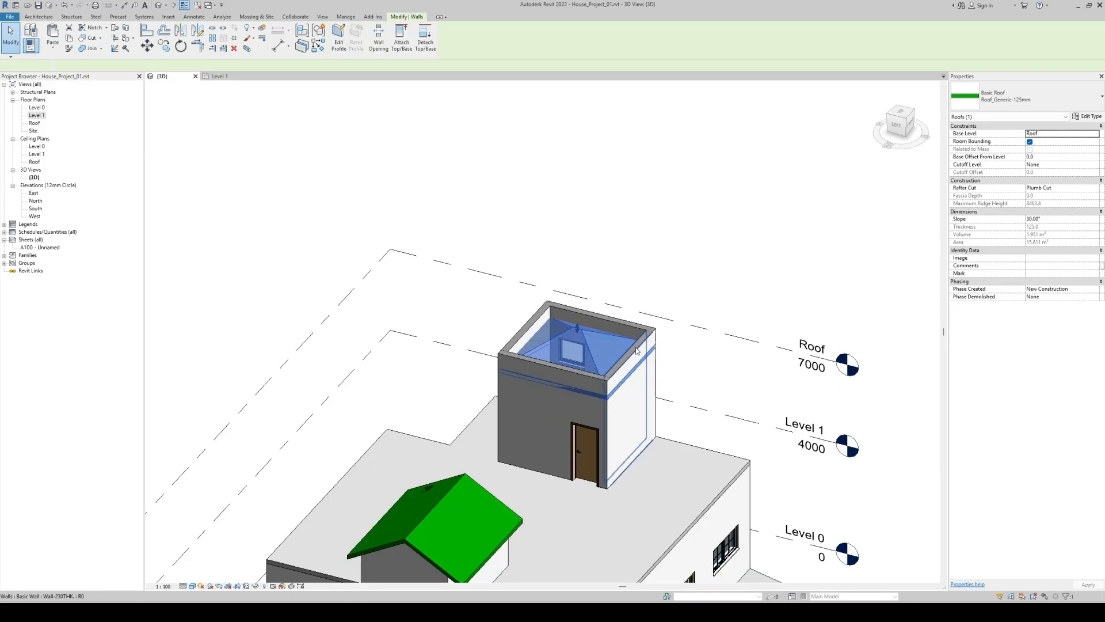
ctrl+click(596, 325)
ctrl+click(530, 321)
ctrl+click(555, 369)
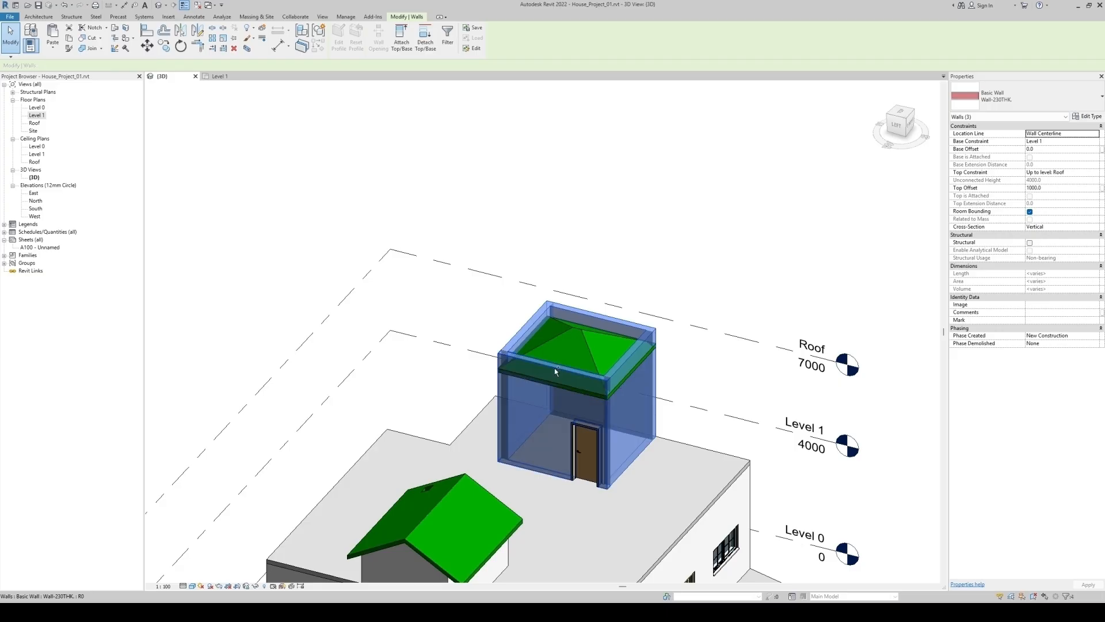
click(401, 37)
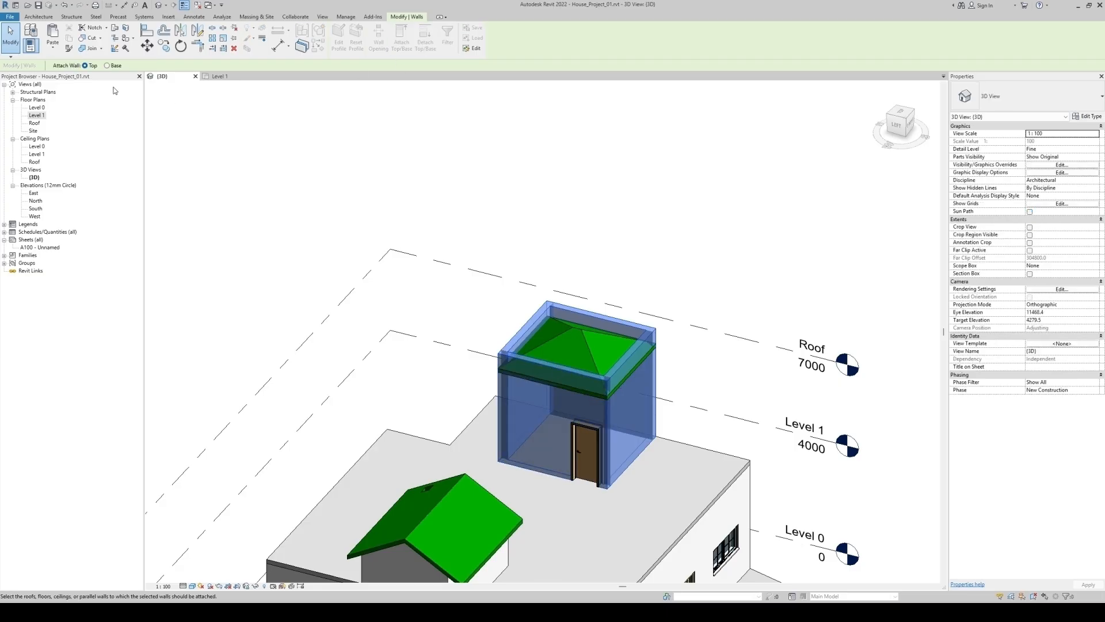
click(585, 334)
key(Escape)
- Edit the new room's roof footprint so only the front boundary line defines slope, removing Defines Slope from the other three, and finish the sketch
shift+middle_drag(645, 325, 734, 378)
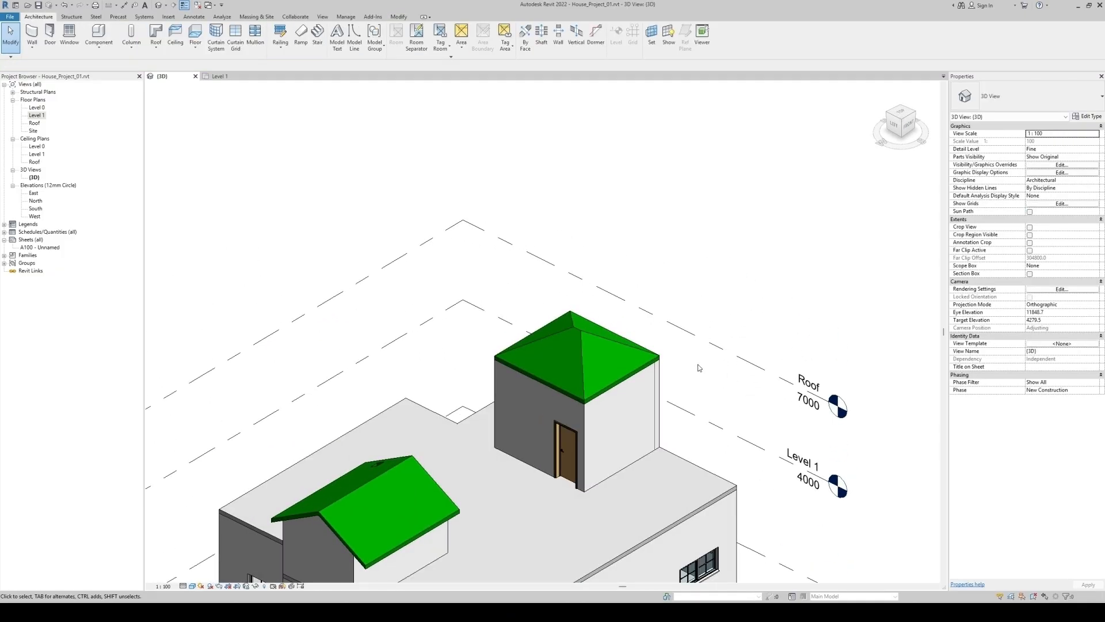
click(635, 350)
click(341, 36)
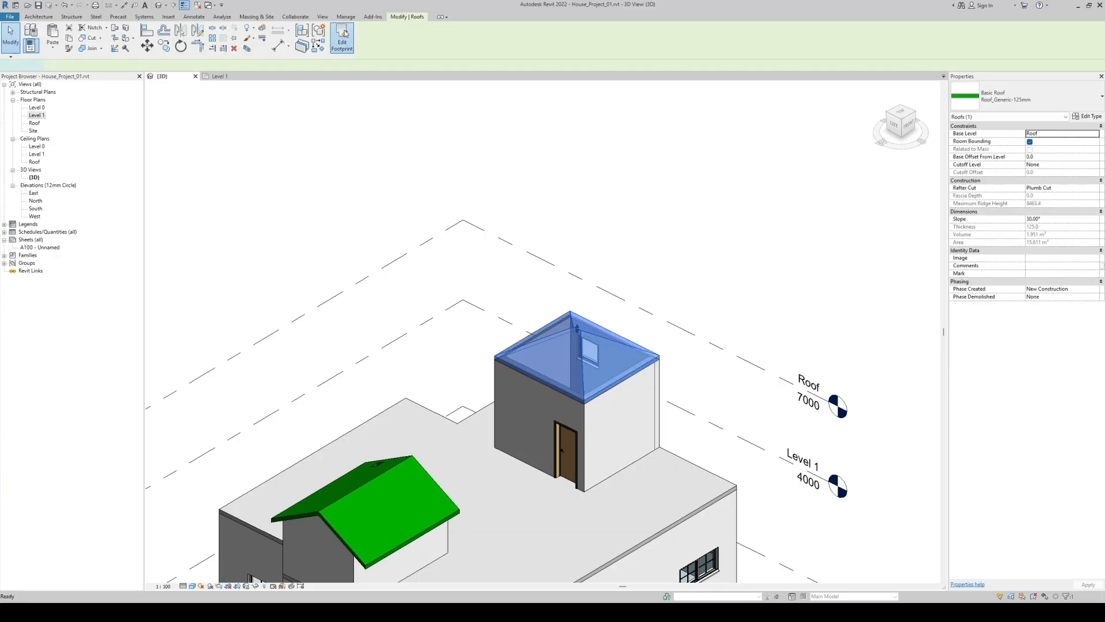
scroll(608, 290, up, 2)
drag(608, 290, 478, 405)
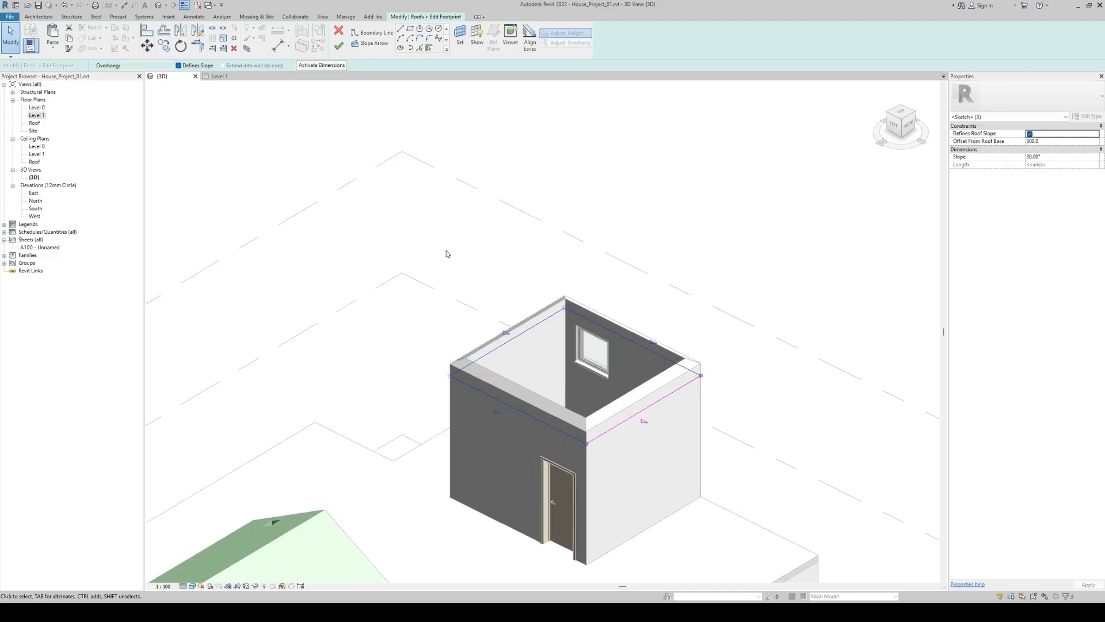
click(187, 66)
click(339, 46)
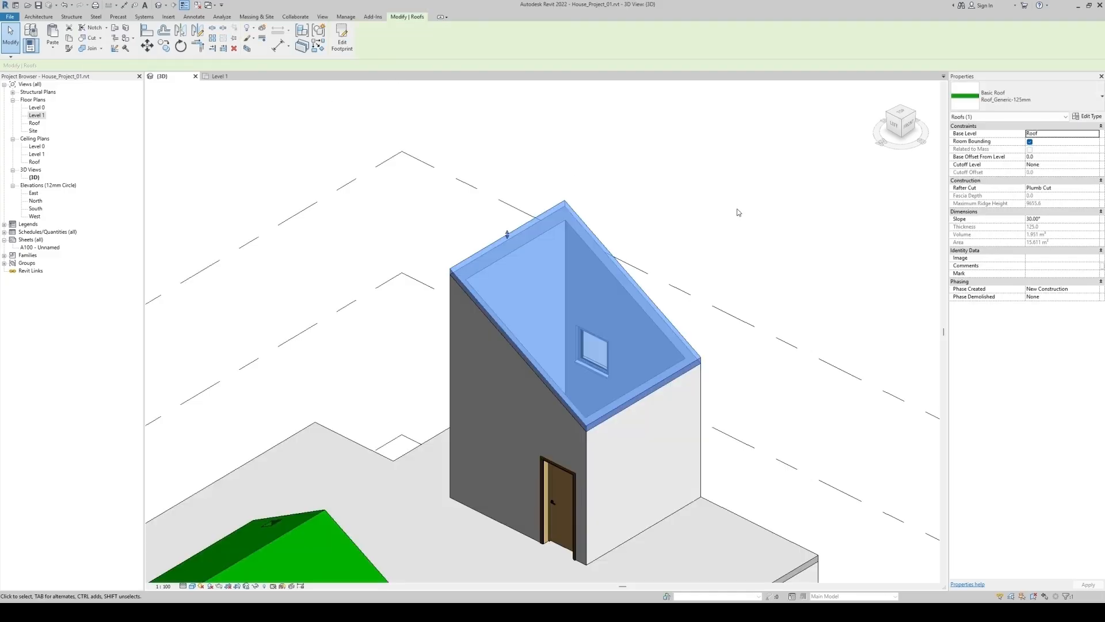
click(795, 372)
- Lower the single-slope roof with a negative Base Offset From Level, working from the Left view, and inspect the house in 3D
shift+middle_drag(794, 372, 773, 329)
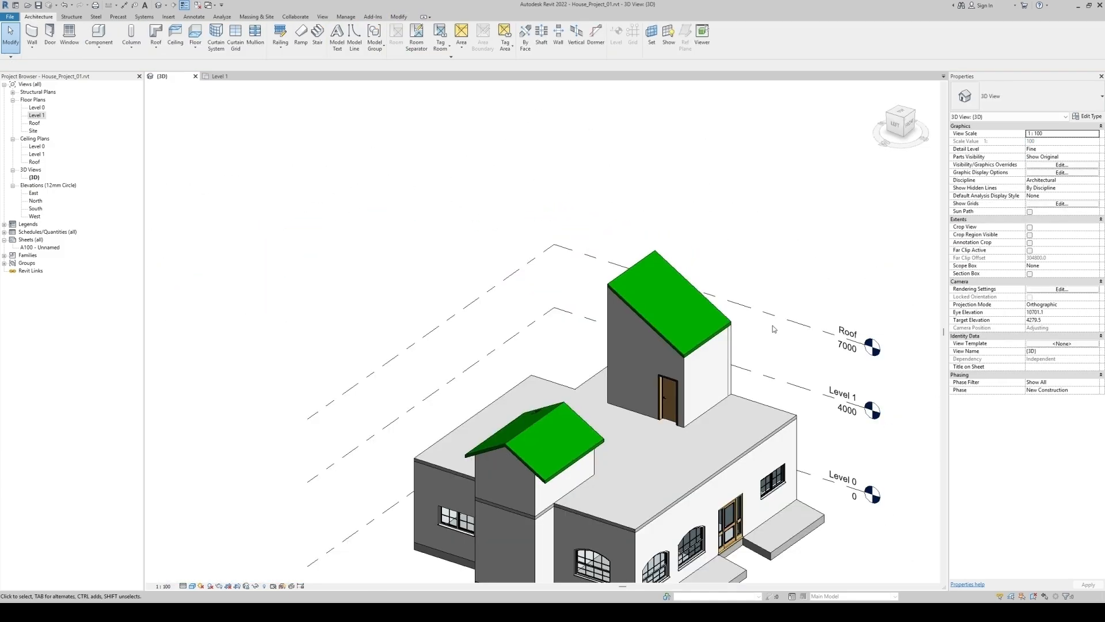
click(894, 124)
scroll(503, 402, up, 3)
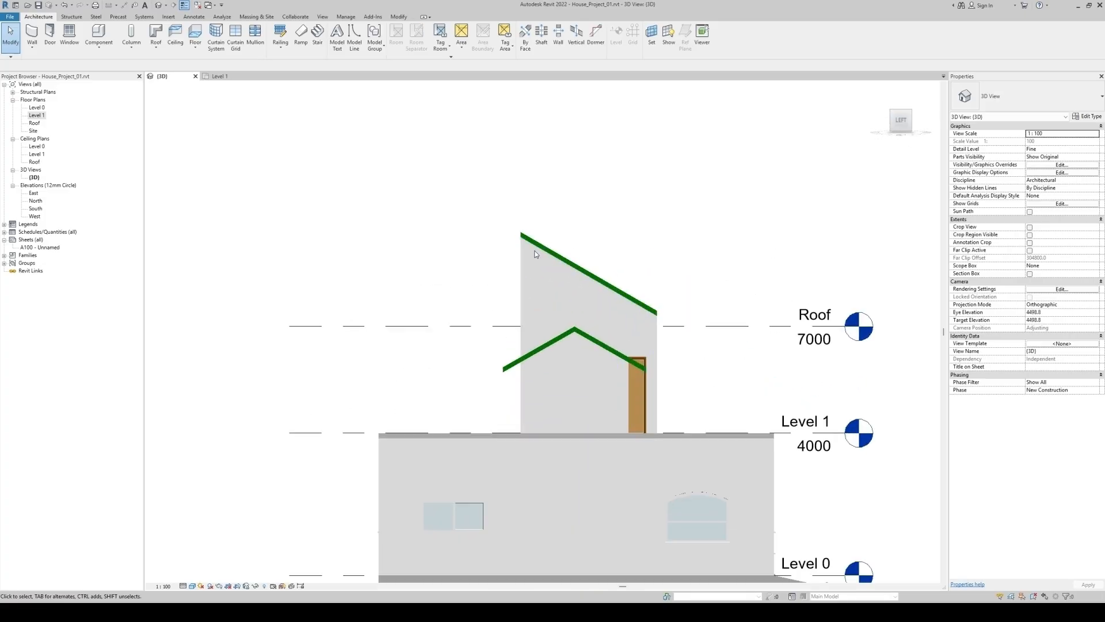
click(595, 275)
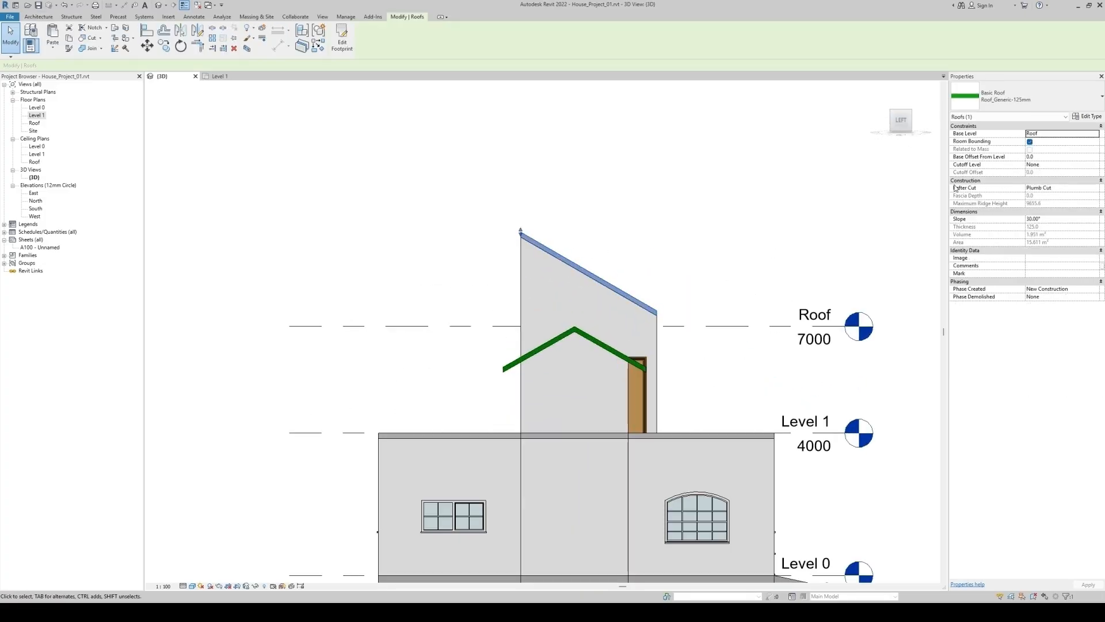
click(1049, 157)
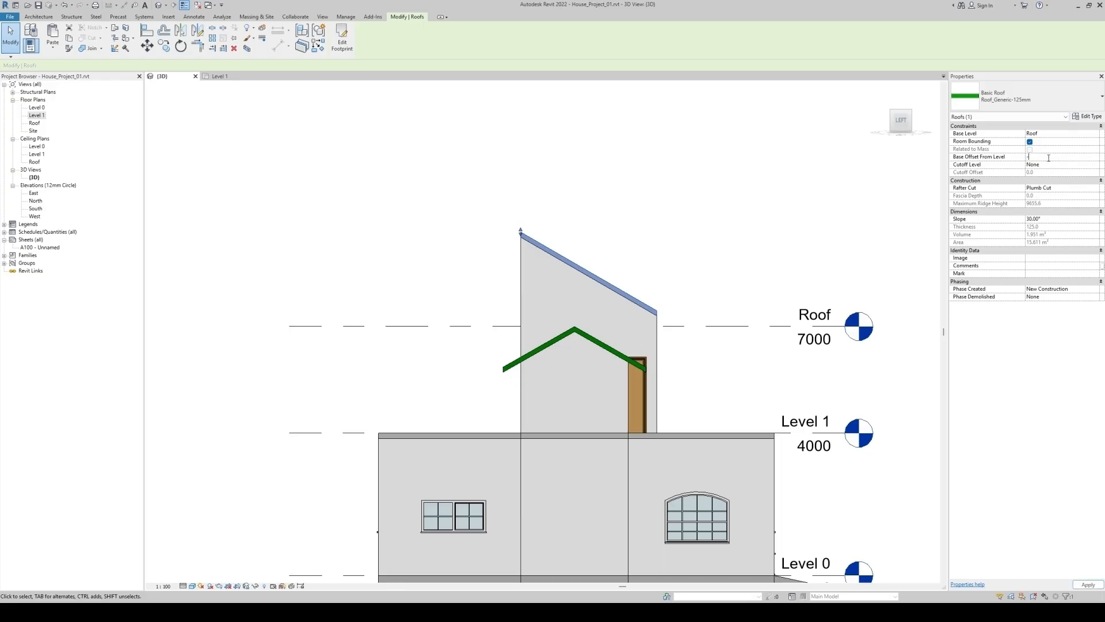
key(Return)
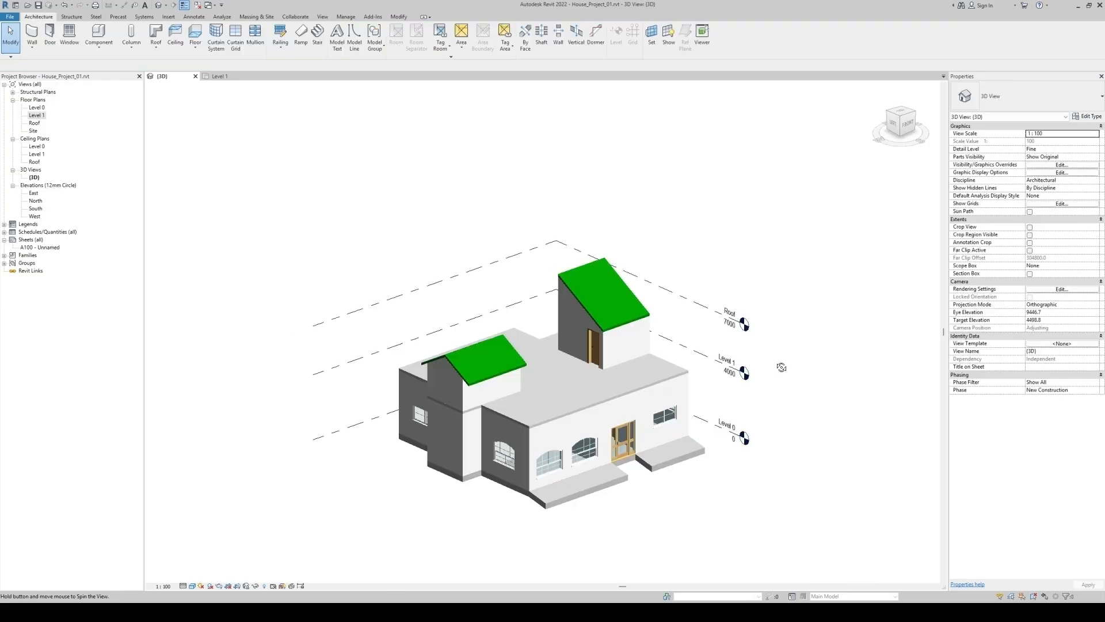
shift+middle_drag(782, 367, 559, 378)
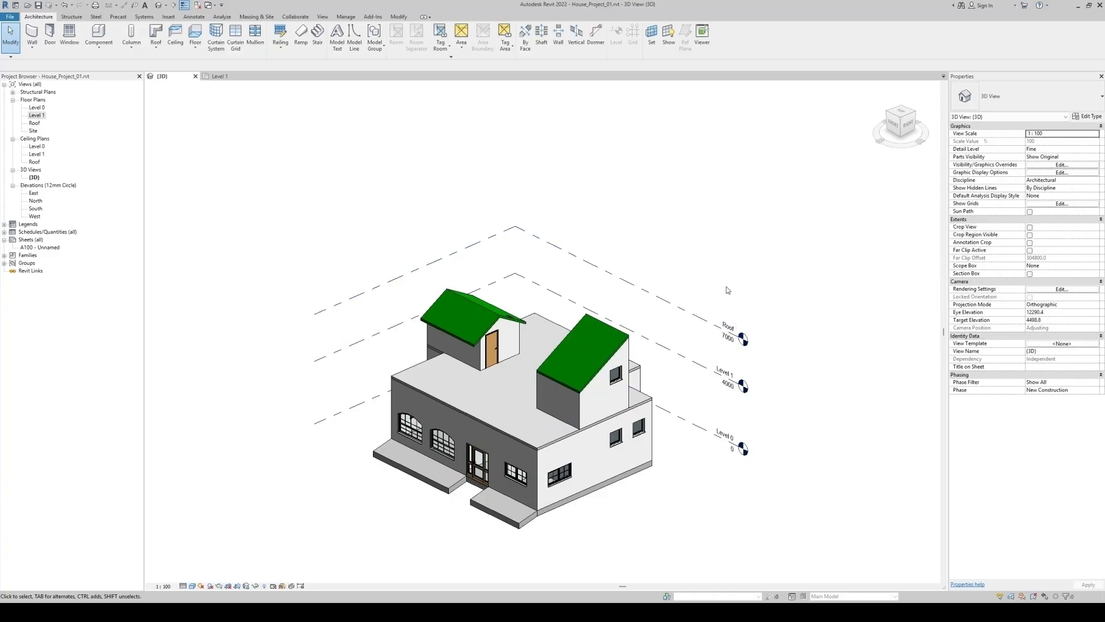